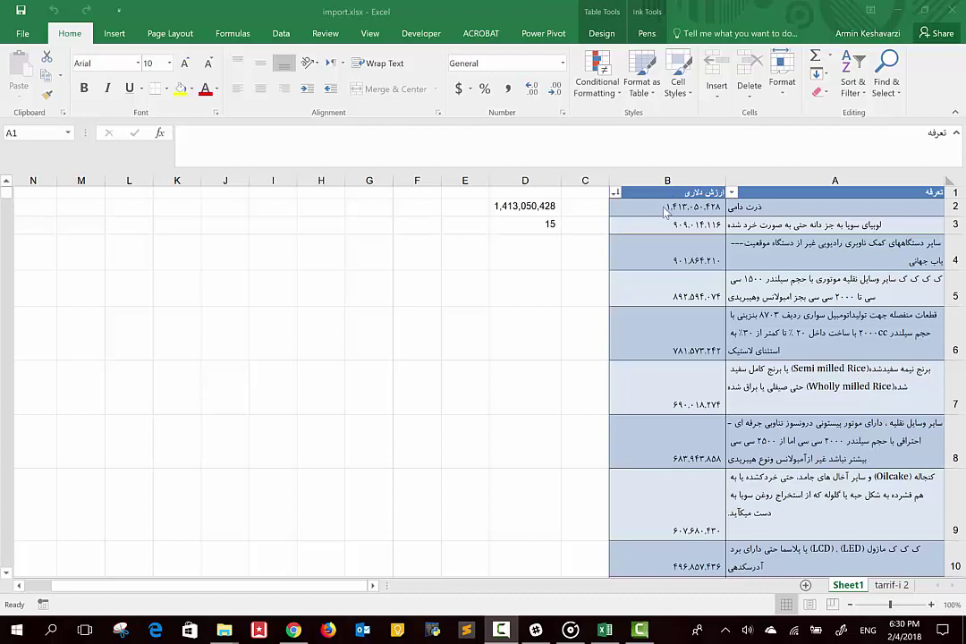
Review the dollar values in B2:B3 and the MAX and MIN formulas in D2:D3.
{"action": "left_click", "coordinate": [688, 222]}
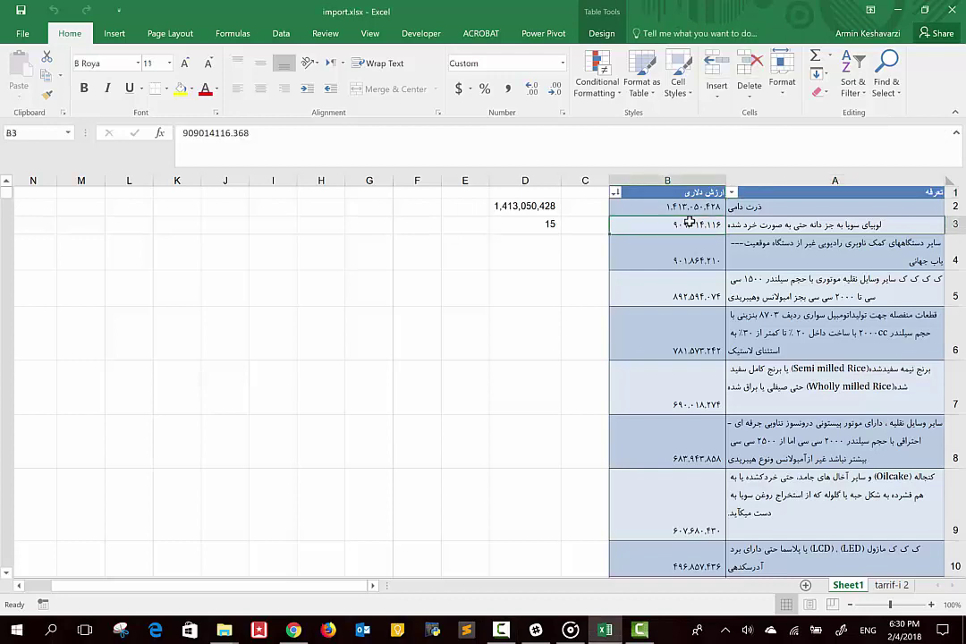
{"action": "left_click", "coordinate": [661, 205]}
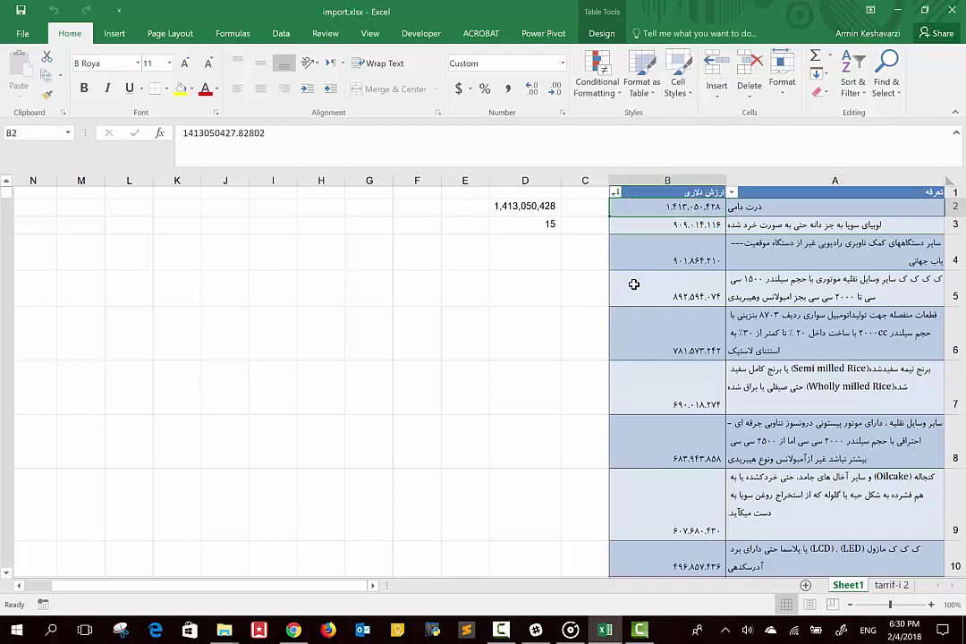
{"action": "left_click", "coordinate": [532, 223]}
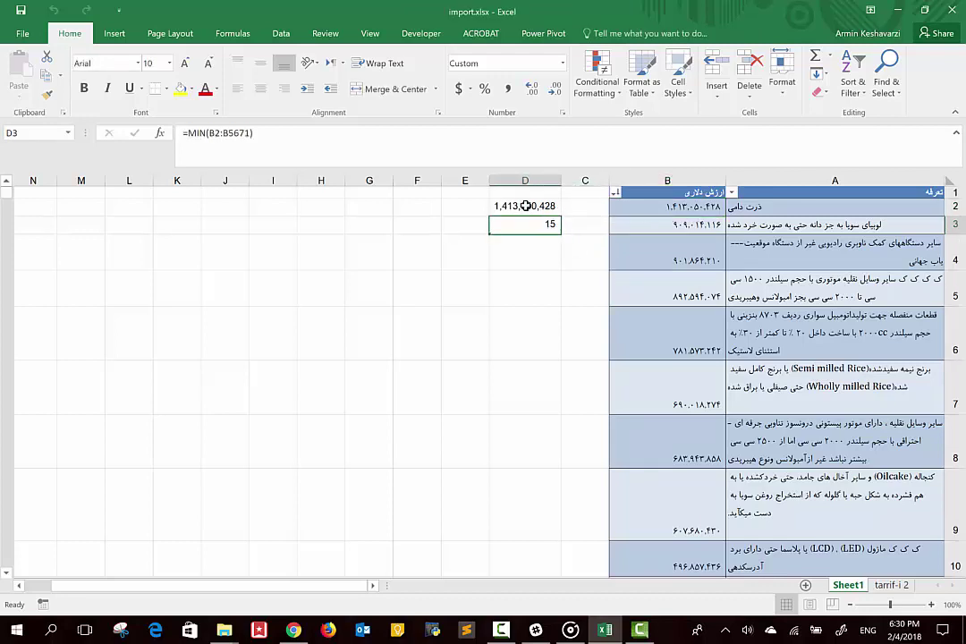
{"action": "left_click", "coordinate": [525, 207]}
In Persian, enter the minimum-value label in E2 and the maximum-value label in E3.
{"action": "left_click", "coordinate": [524, 224]}
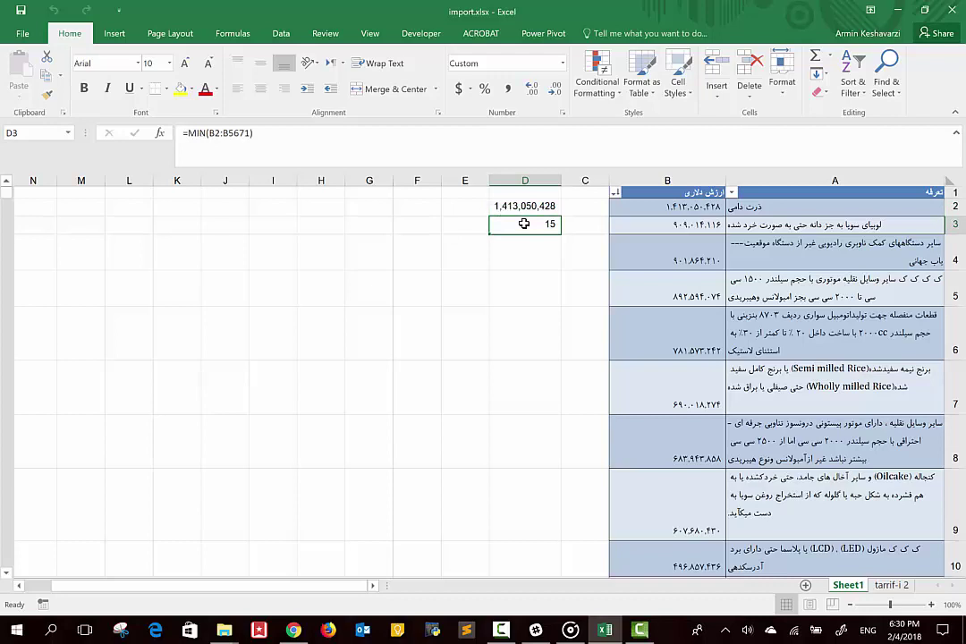
{"action": "left_click", "coordinate": [473, 211]}
{"action": "key", "text": "alt+shift"}
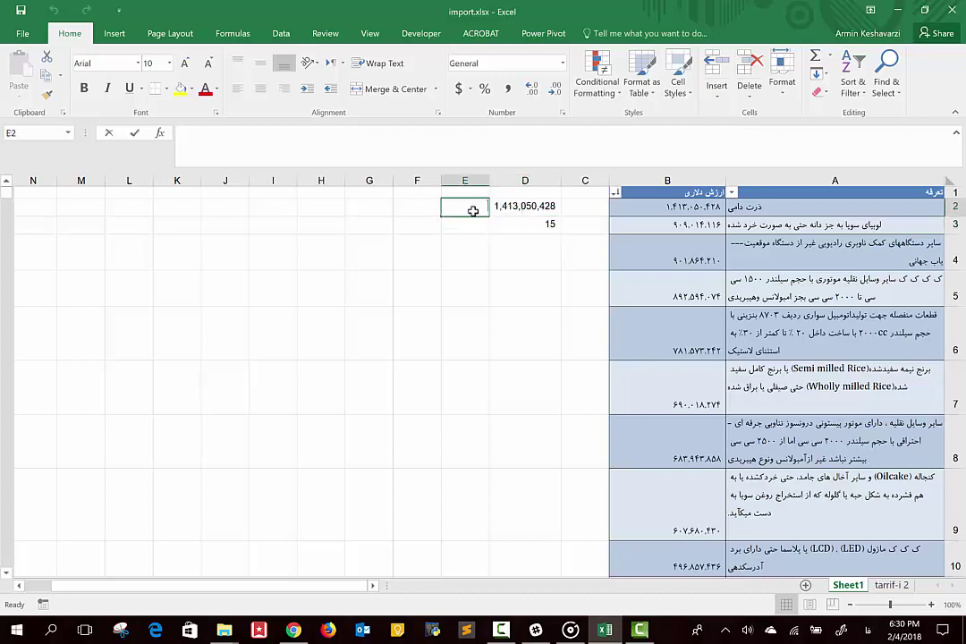
{"action": "type", "text": "کست"}
{"action": "type", "text": " مقدار"}
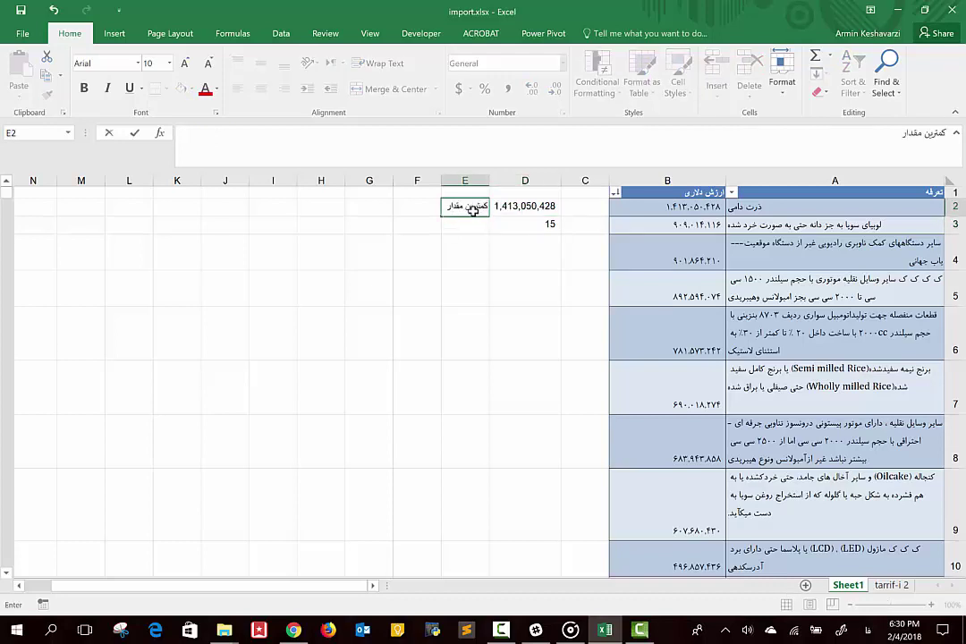
{"action": "type", "text": " داده ها"}
{"action": "key", "text": "Return"}
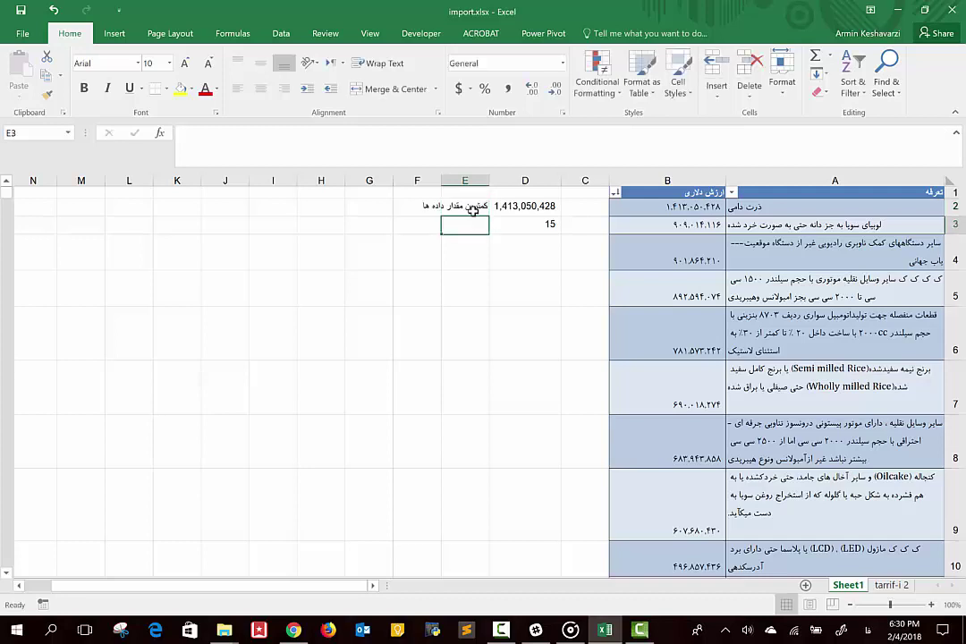
{"action": "type", "text": "بیشترین مقدار"}
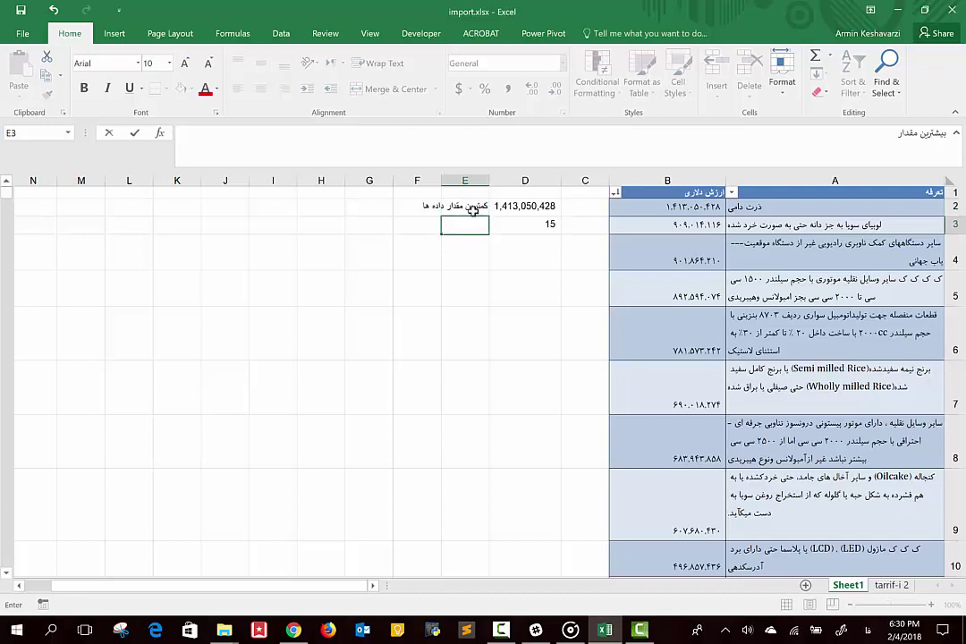
{"action": "type", "text": " داده ها"}
{"action": "key", "text": "Return"}
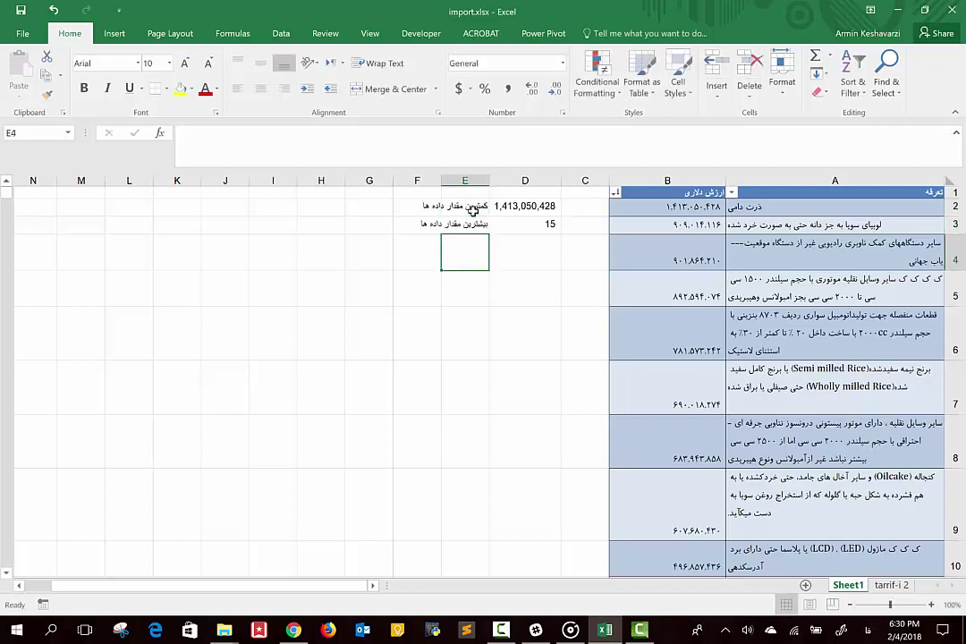
Autofit column E and enter the first, second and third quartile labels in E4:E6.
{"action": "double_click", "coordinate": [438, 182]}
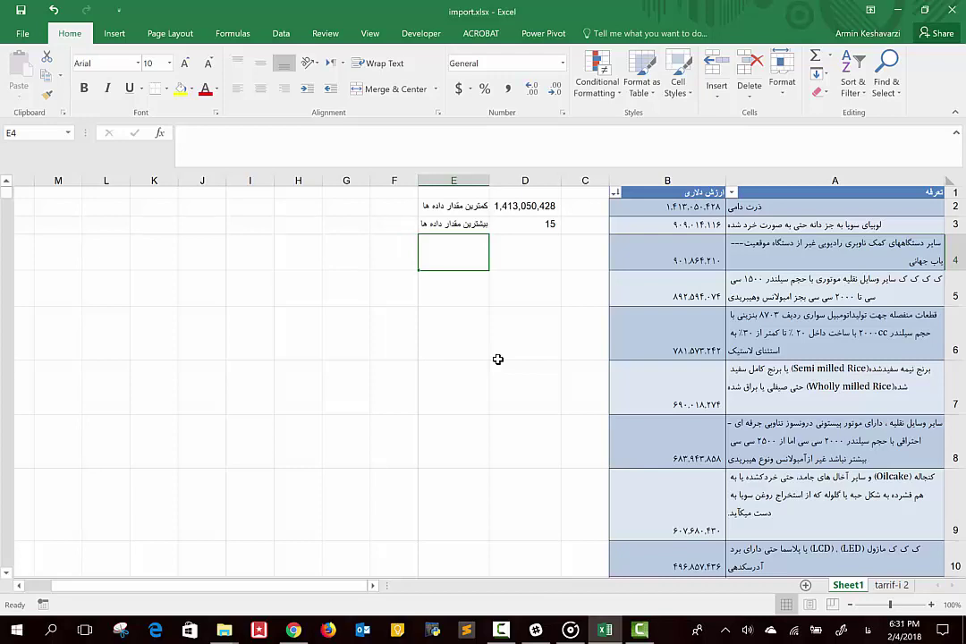
{"action": "type", "text": "مقد"}
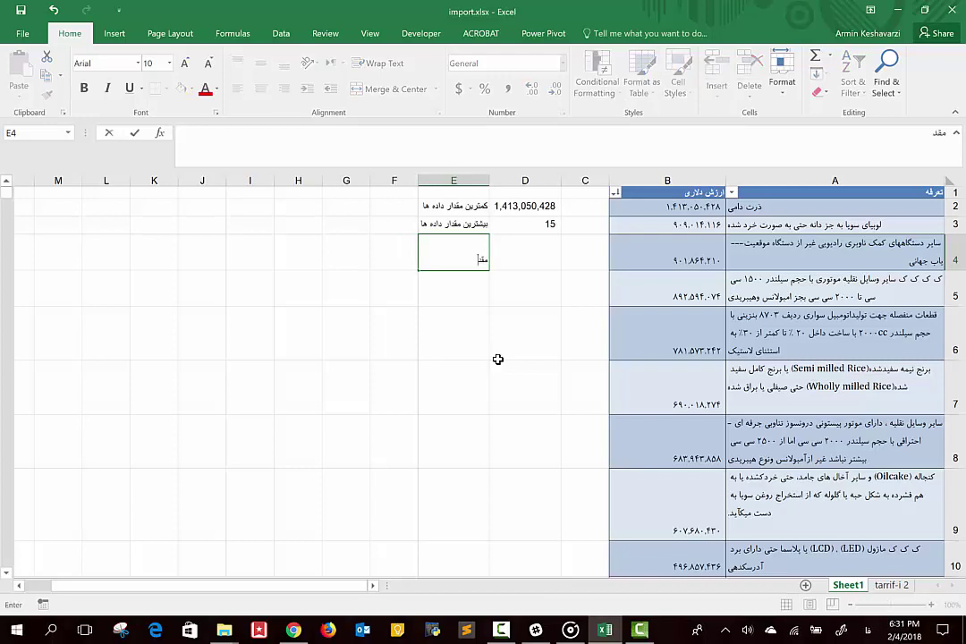
{"action": "type", "text": "ار چاک"}
{"action": "key", "text": "BackSpace"}
{"action": "type", "text": "ر"}
{"action": "type", "text": "ک اول"}
{"action": "key", "text": "Return"}
{"action": "type", "text": "م"}
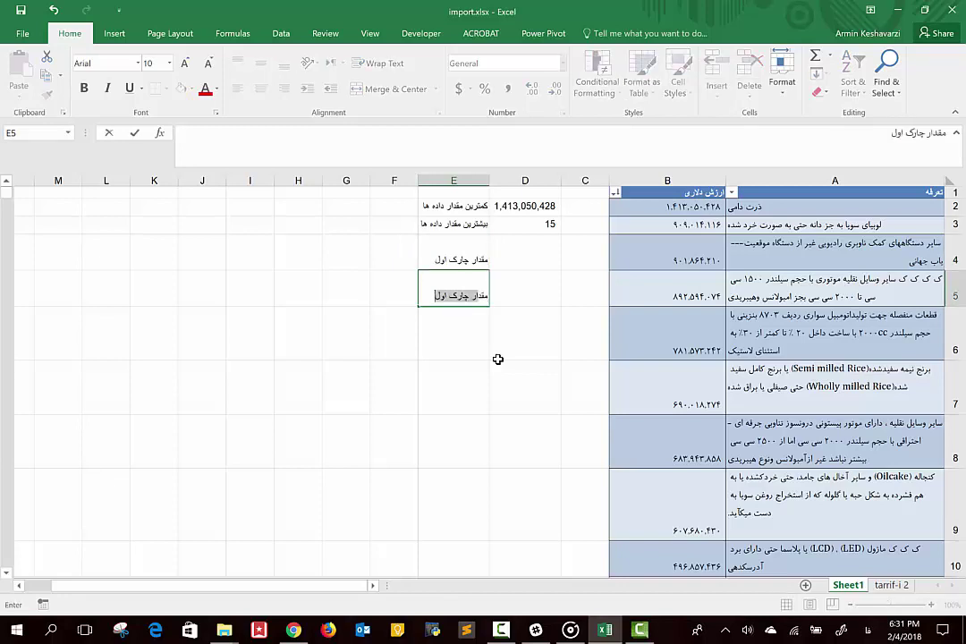
{"action": "type", "text": "قدار چارک دوم"}
{"action": "key", "text": "ctrl+Return"}
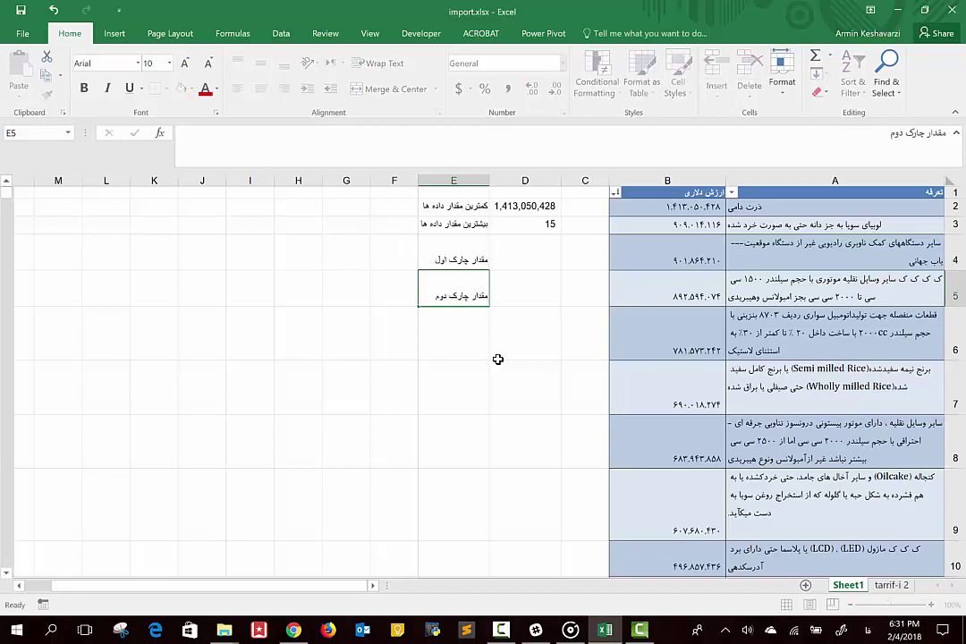
{"action": "key", "text": "Return"}
{"action": "type", "text": "مقدار "}
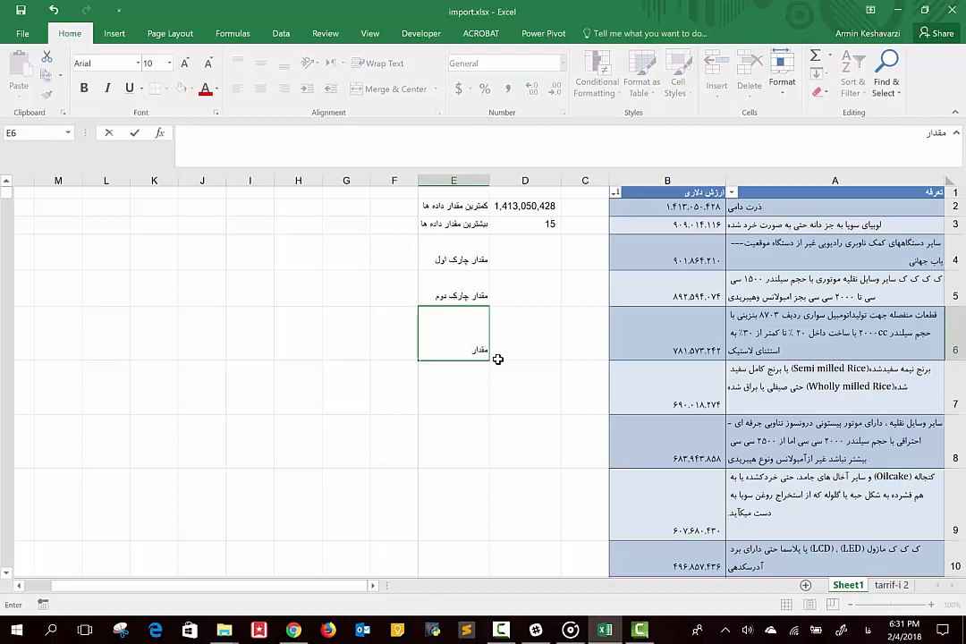
{"action": "type", "text": "چارک سو"}
{"action": "type", "text": "م"}
{"action": "key", "text": "Return"}
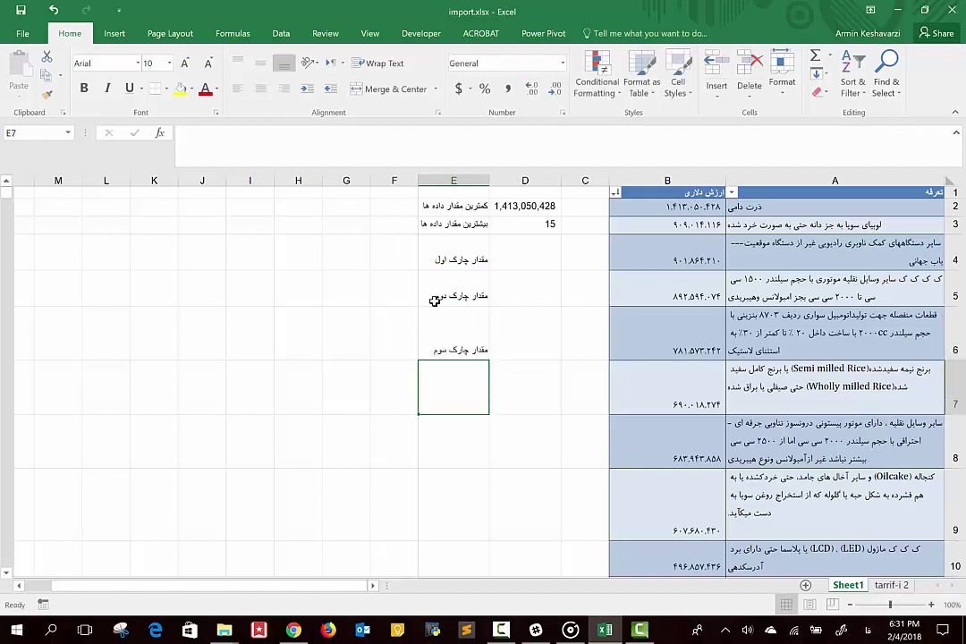
Append (میانه) to the E5 second-quartile label and widen column E slightly.
{"action": "left_click", "coordinate": [436, 300]}
{"action": "double_click", "coordinate": [436, 300]}
{"action": "type", "text": "(م"}
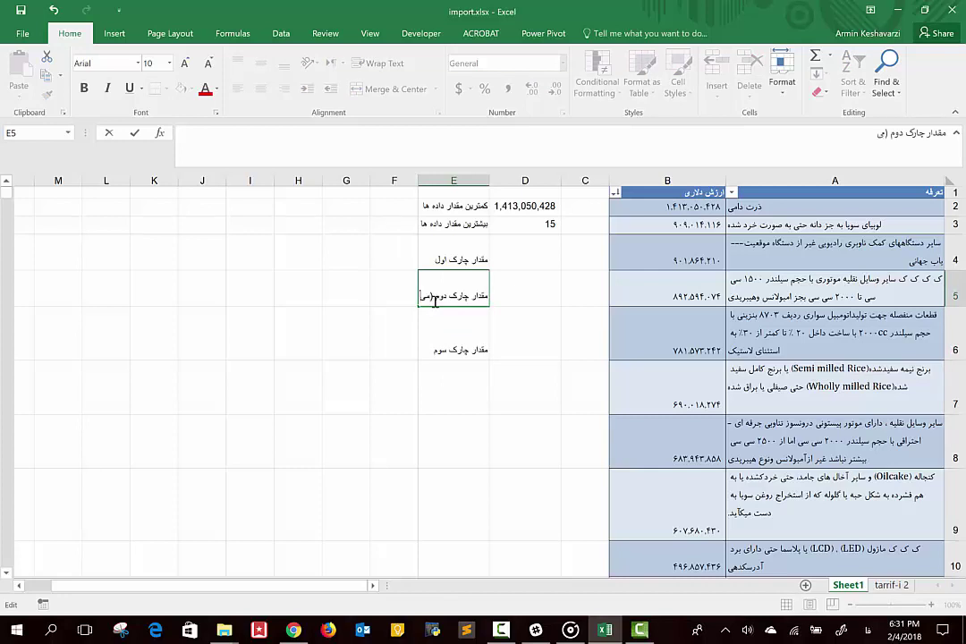
{"action": "type", "text": "یانه"}
{"action": "key", "text": "Return"}
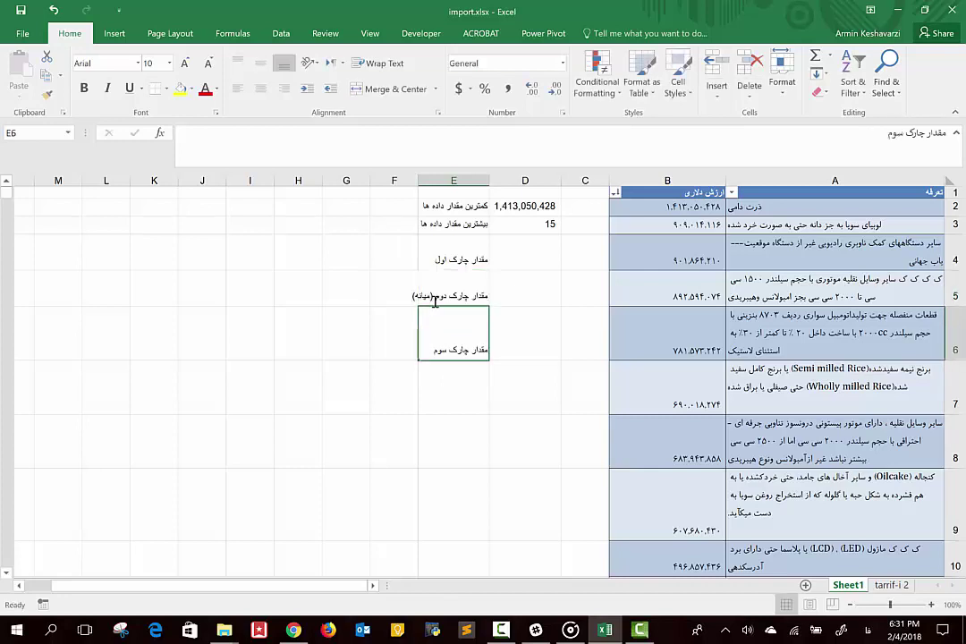
{"action": "left_click_drag", "start_coordinate": [417, 181], "coordinate": [410, 181]}
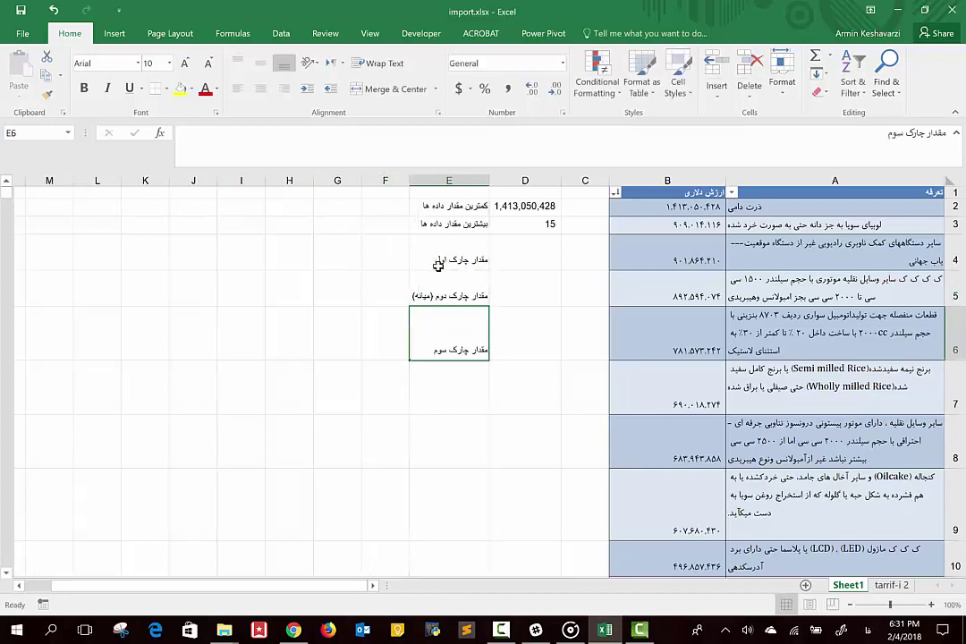
{"action": "left_click", "coordinate": [524, 251]}
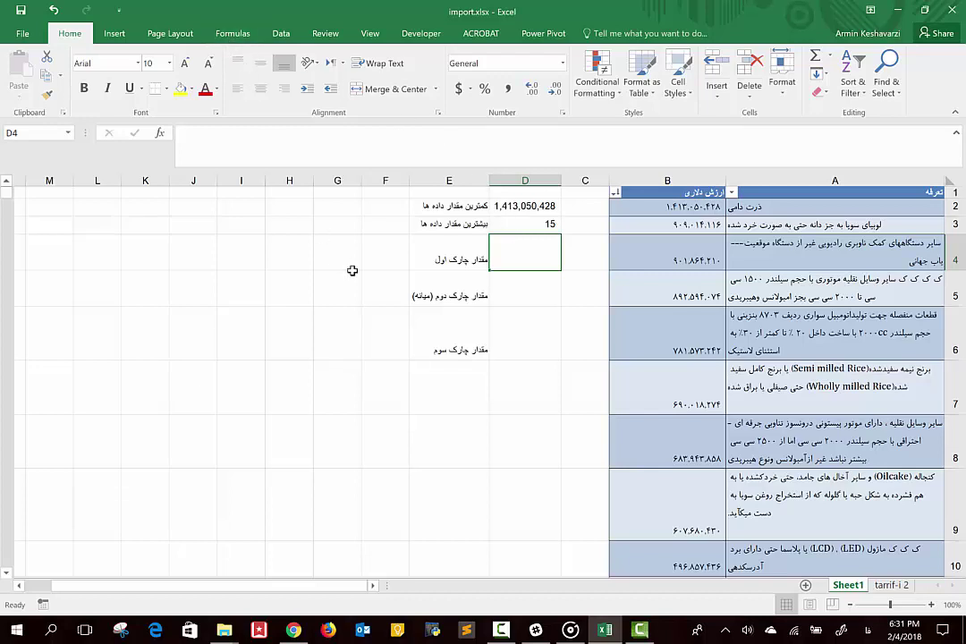
{"action": "left_click", "coordinate": [532, 224]}
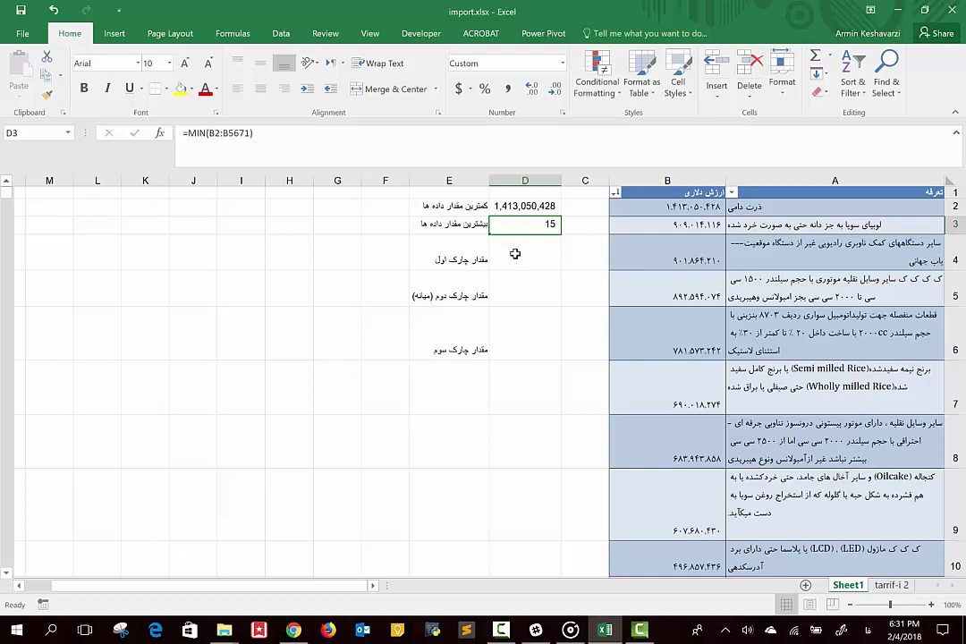
{"action": "left_click", "coordinate": [515, 254]}
{"action": "left_click", "coordinate": [517, 225]}
{"action": "left_click", "coordinate": [519, 205]}
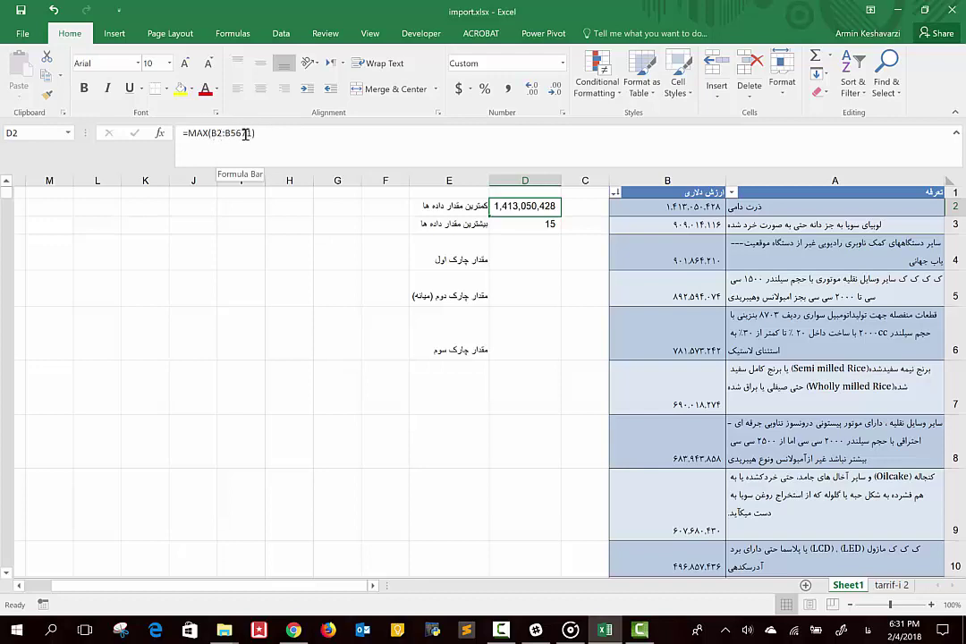
{"action": "left_click", "coordinate": [515, 248]}
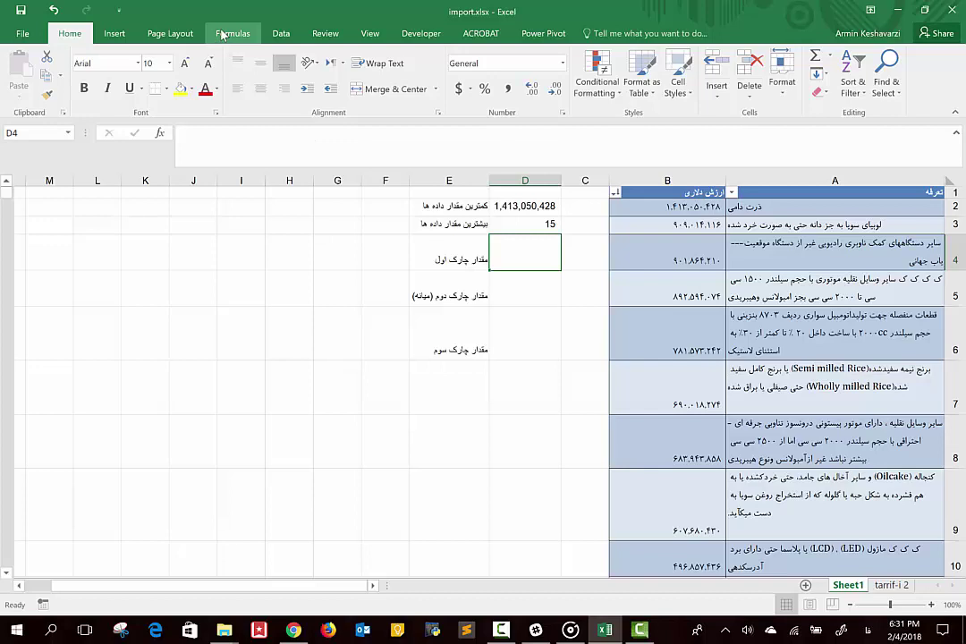
Show the Statistical category under More Functions on the Formulas ribbon.
{"action": "left_click", "coordinate": [223, 34]}
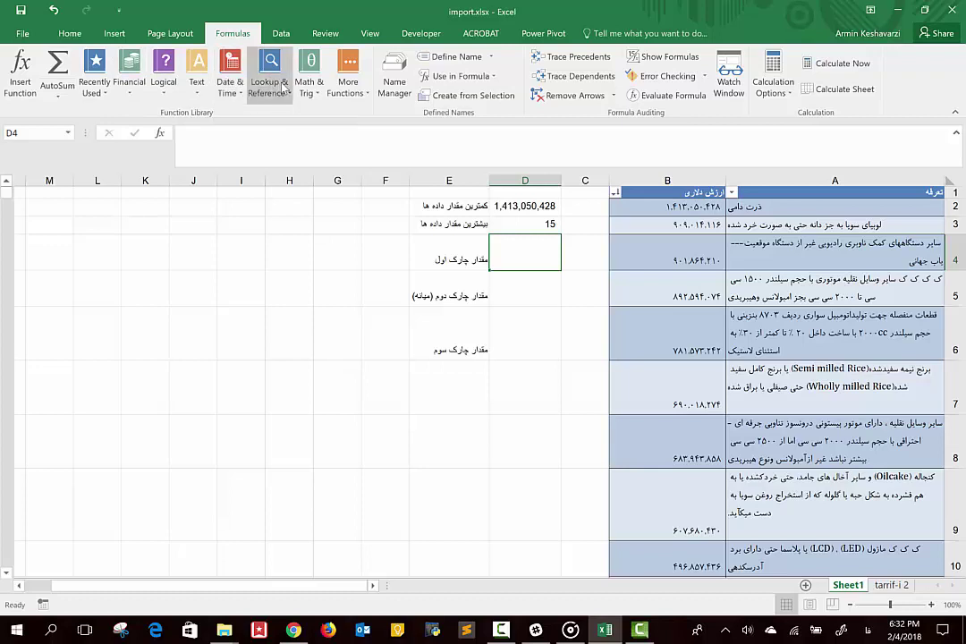
{"action": "left_click", "coordinate": [355, 95]}
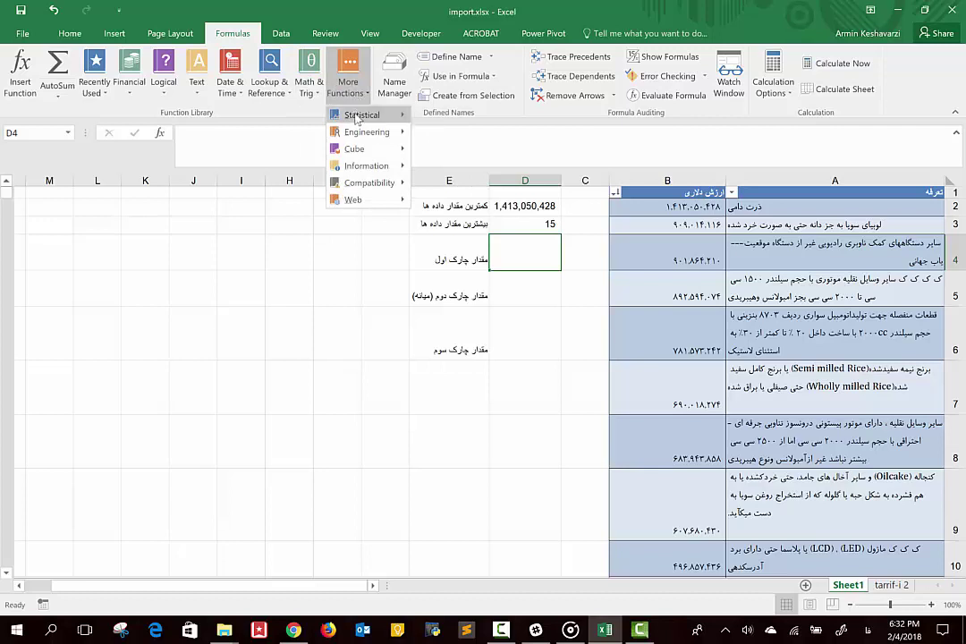
{"action": "mouse_move", "coordinate": [362, 114]}
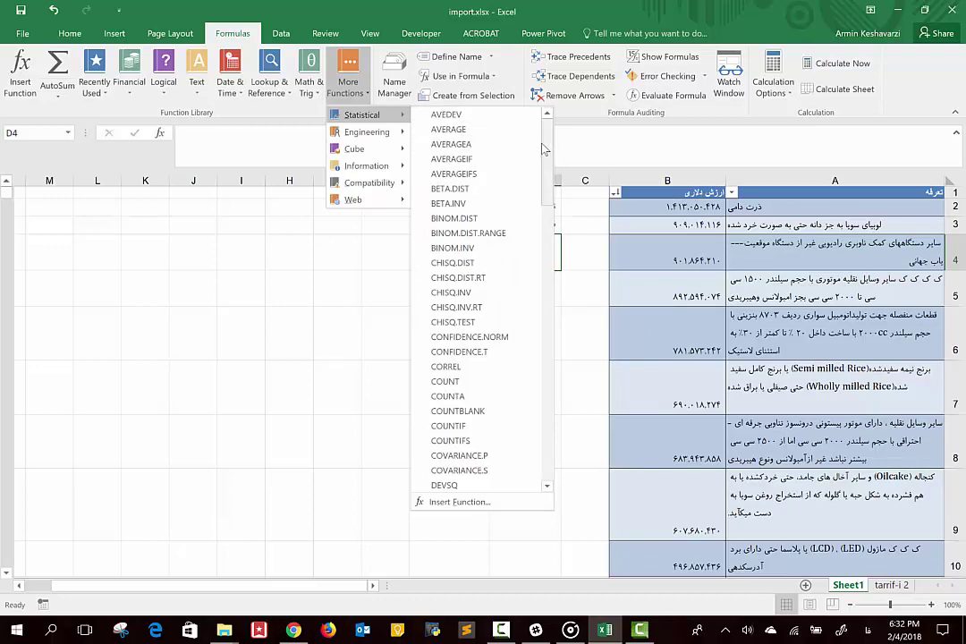
Find QUARTILE.INC in the Statistical functions list and insert it into D4.
{"action": "mouse_move", "coordinate": [542, 134]}
{"action": "left_mouse_down"}
{"action": "mouse_move", "coordinate": [541, 212]}
{"action": "mouse_move", "coordinate": [540, 141]}
{"action": "left_mouse_up"}
{"action": "scroll", "coordinate": [546, 169], "scroll_direction": "down", "scroll_amount": 1}
{"action": "scroll", "coordinate": [548, 161], "scroll_direction": "up", "scroll_amount": 1}
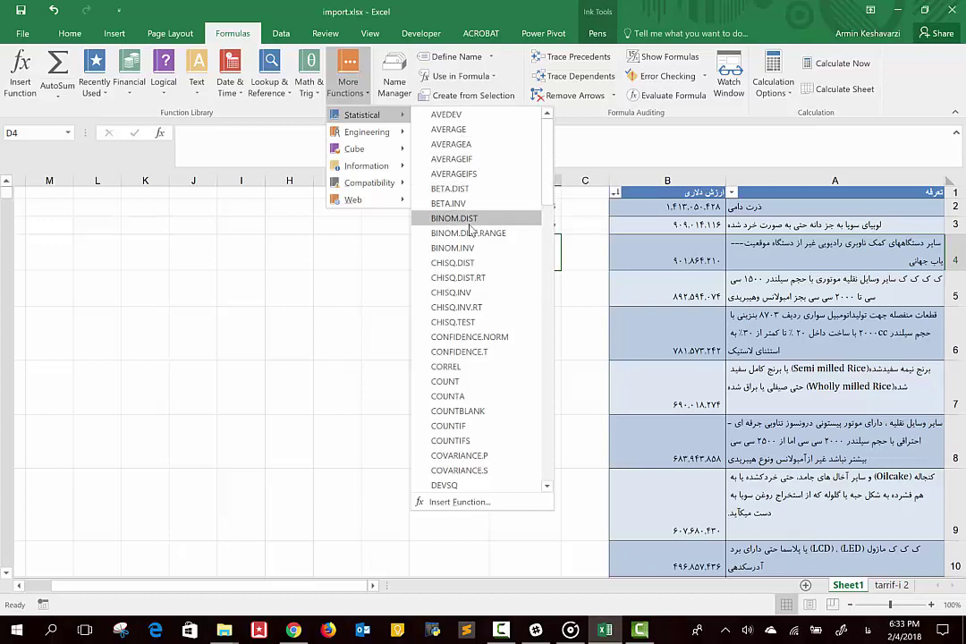
{"action": "left_click", "coordinate": [547, 488]}
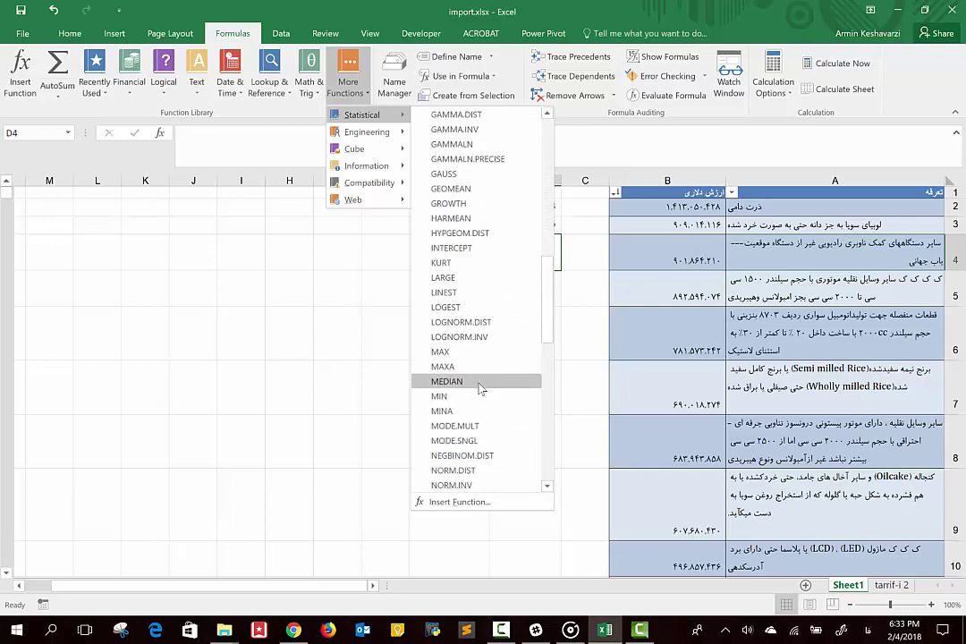
{"action": "mouse_move", "coordinate": [447, 381]}
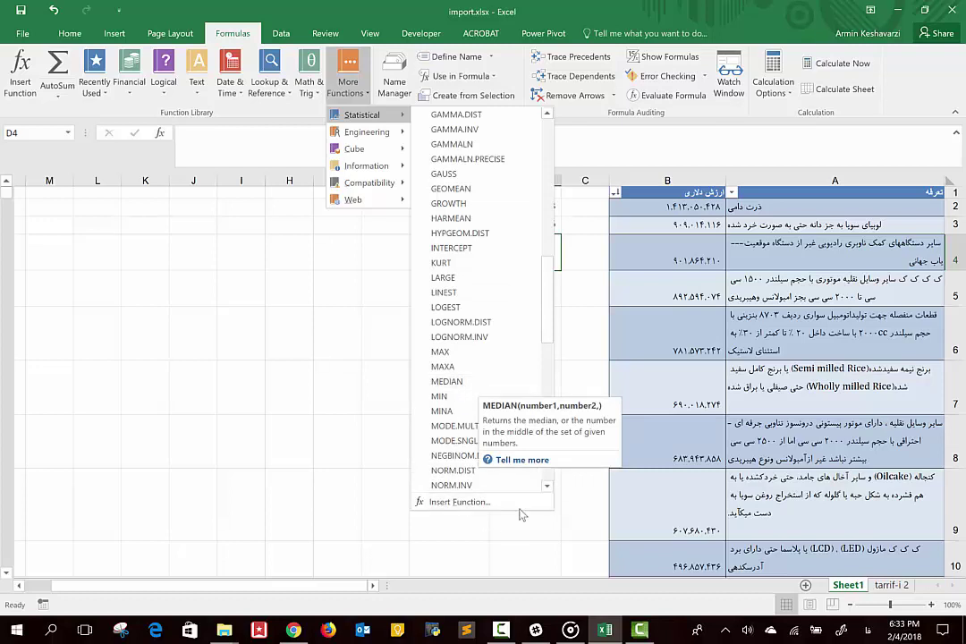
{"action": "left_click", "coordinate": [547, 487]}
{"action": "scroll", "coordinate": [552, 491], "scroll_direction": "down", "scroll_amount": 1}
{"action": "scroll", "coordinate": [552, 491], "scroll_direction": "down", "scroll_amount": 1}
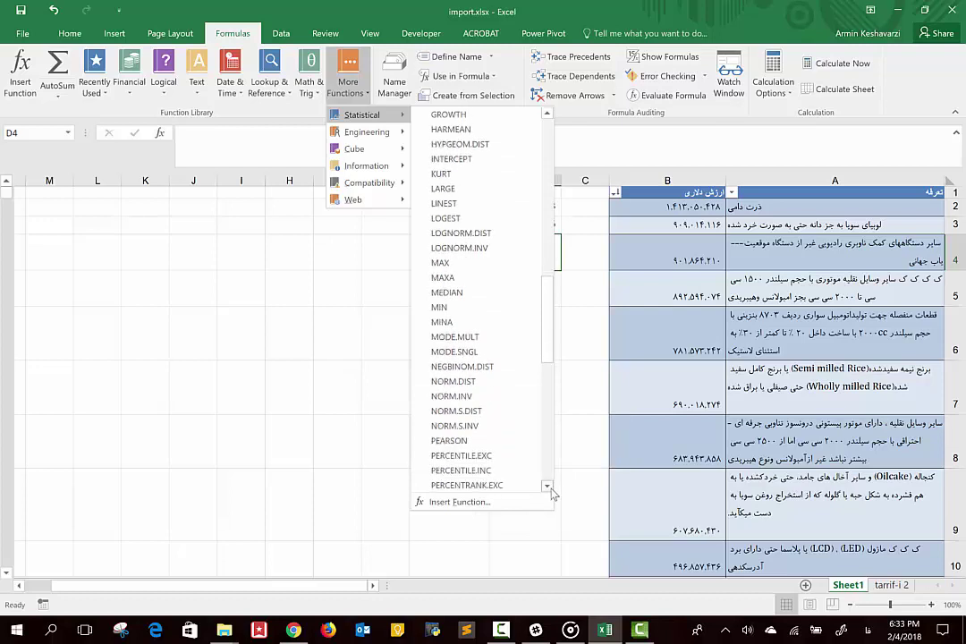
{"action": "scroll", "coordinate": [552, 491], "scroll_direction": "down", "scroll_amount": 1}
{"action": "scroll", "coordinate": [552, 491], "scroll_direction": "down", "scroll_amount": 1}
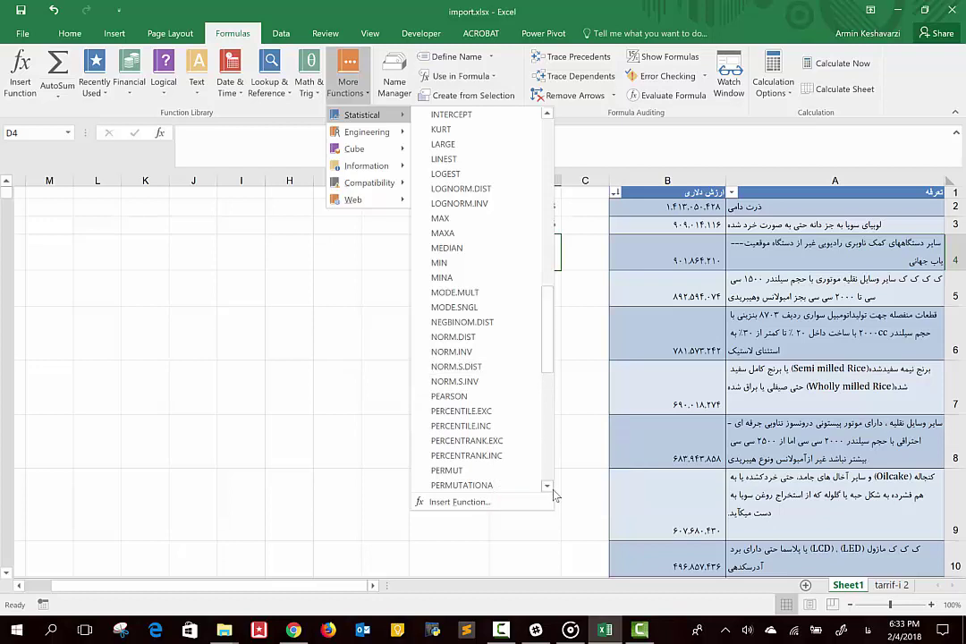
{"action": "left_click", "coordinate": [549, 486]}
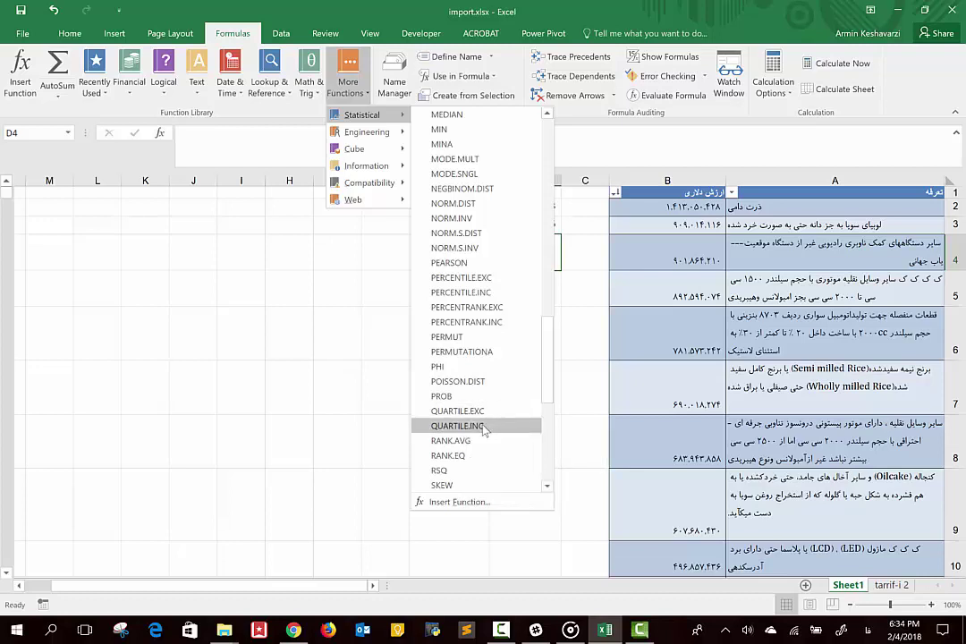
{"action": "mouse_move", "coordinate": [457, 426]}
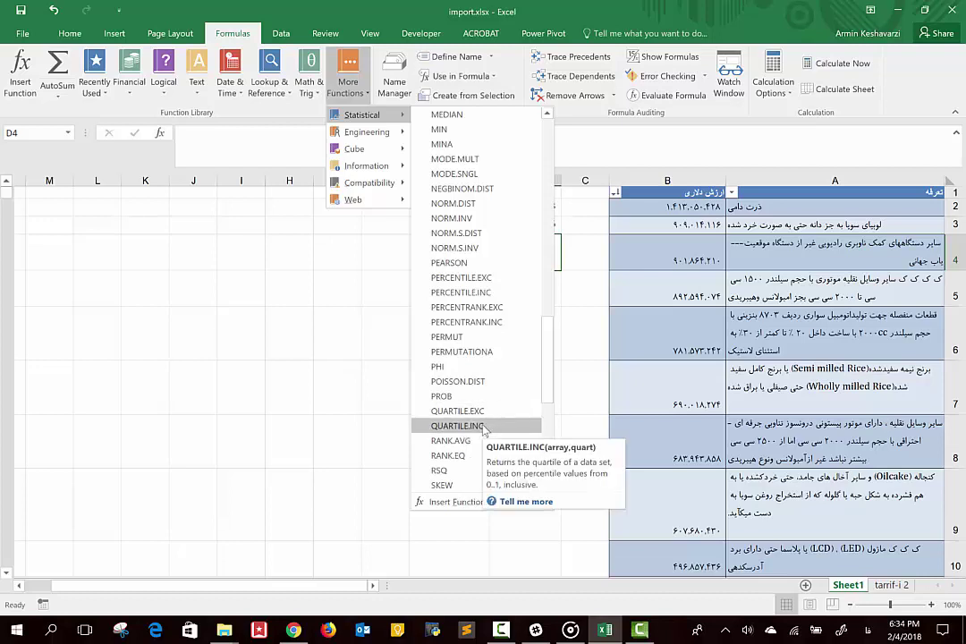
{"action": "left_click", "coordinate": [481, 426]}
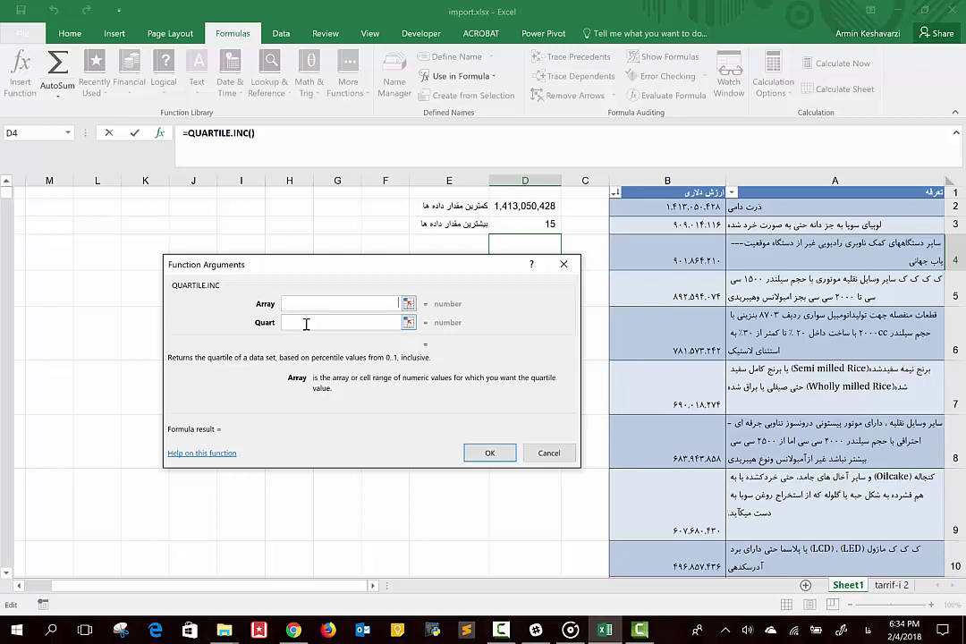
Set QUARTILE.INC's Array to the Table1 dollar-value column and Quart to 1, then confirm.
{"action": "left_click", "coordinate": [306, 323]}
{"action": "left_click", "coordinate": [300, 304]}
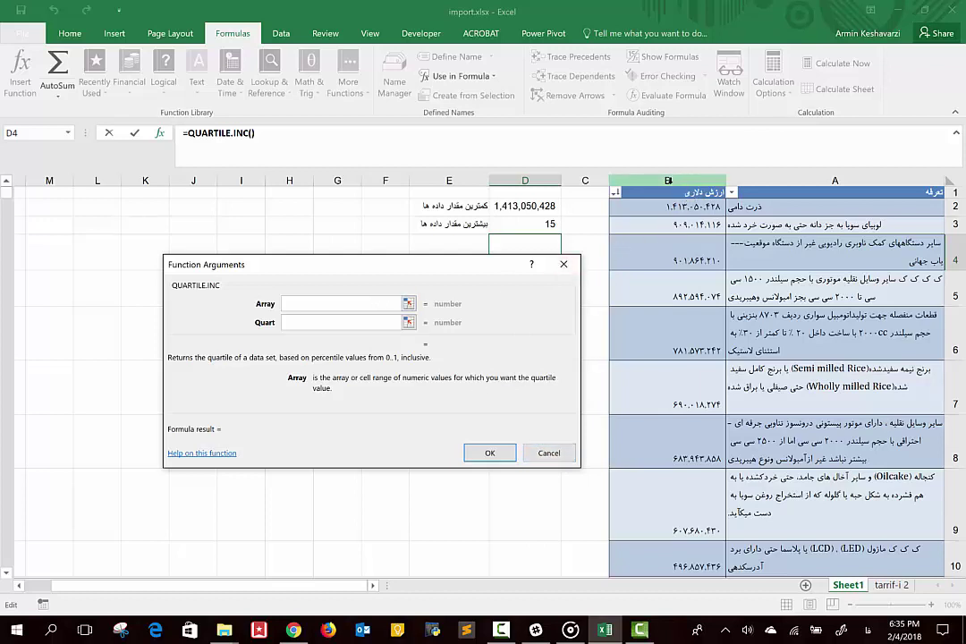
{"action": "left_click", "coordinate": [668, 181]}
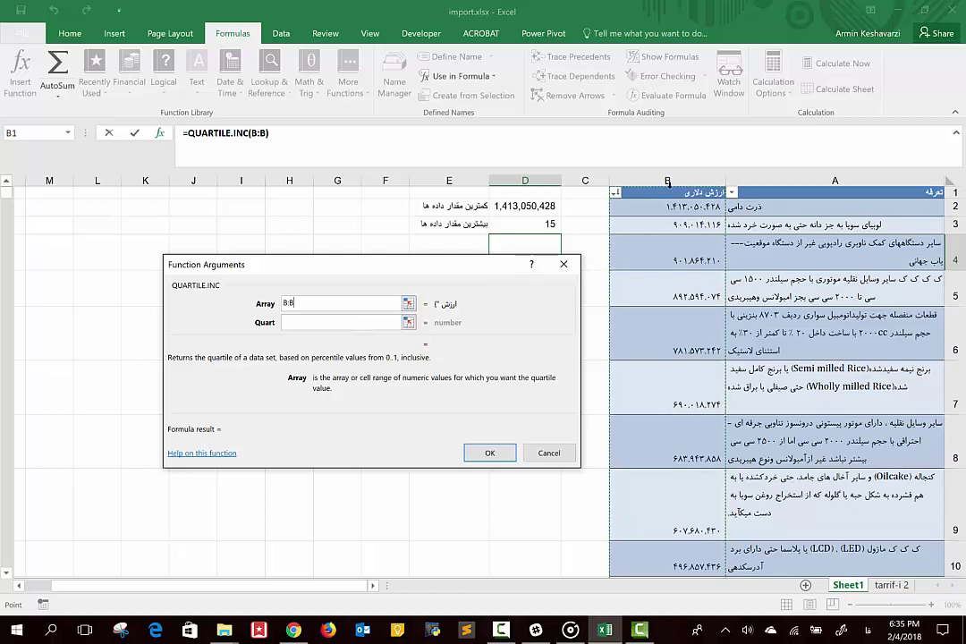
{"action": "left_click", "coordinate": [669, 190]}
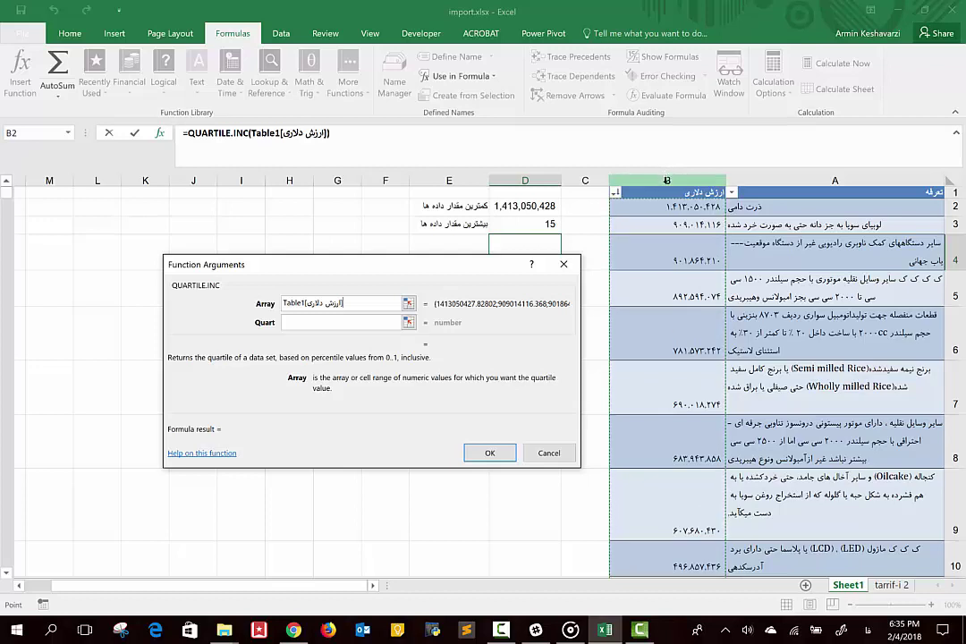
{"action": "left_click", "coordinate": [666, 188]}
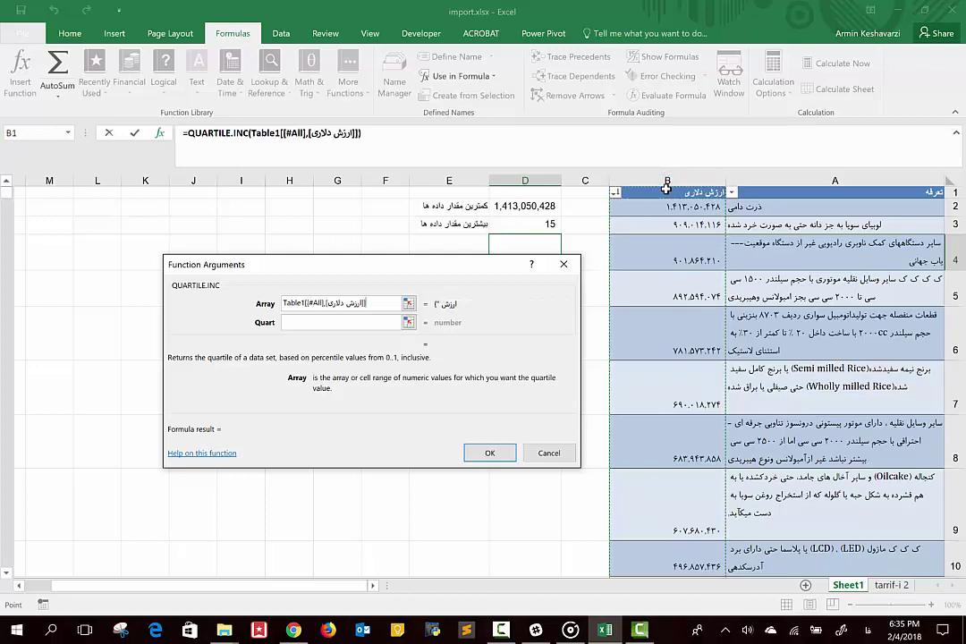
{"action": "left_click", "coordinate": [666, 188]}
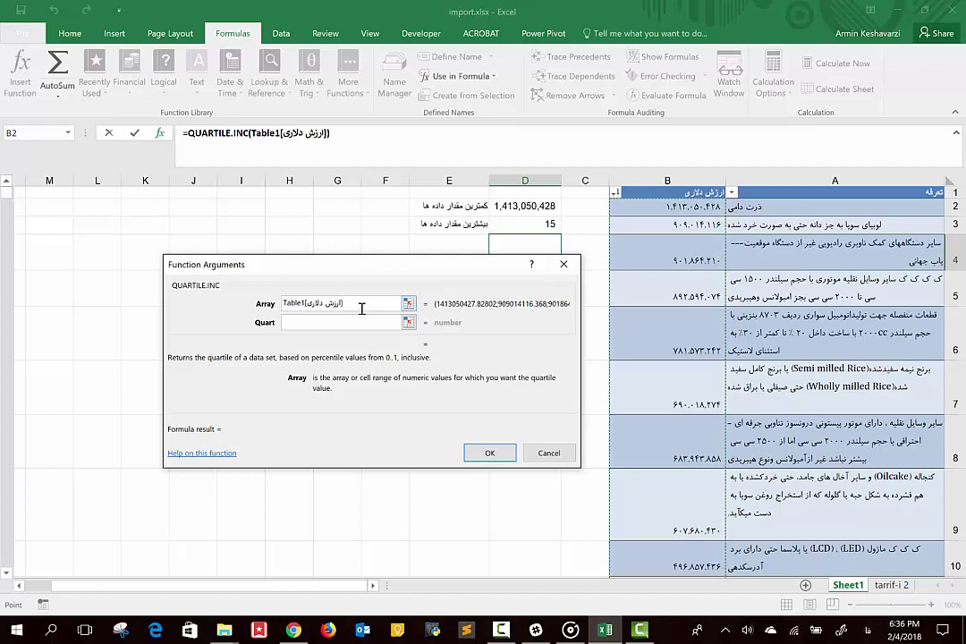
{"action": "left_click", "coordinate": [324, 323]}
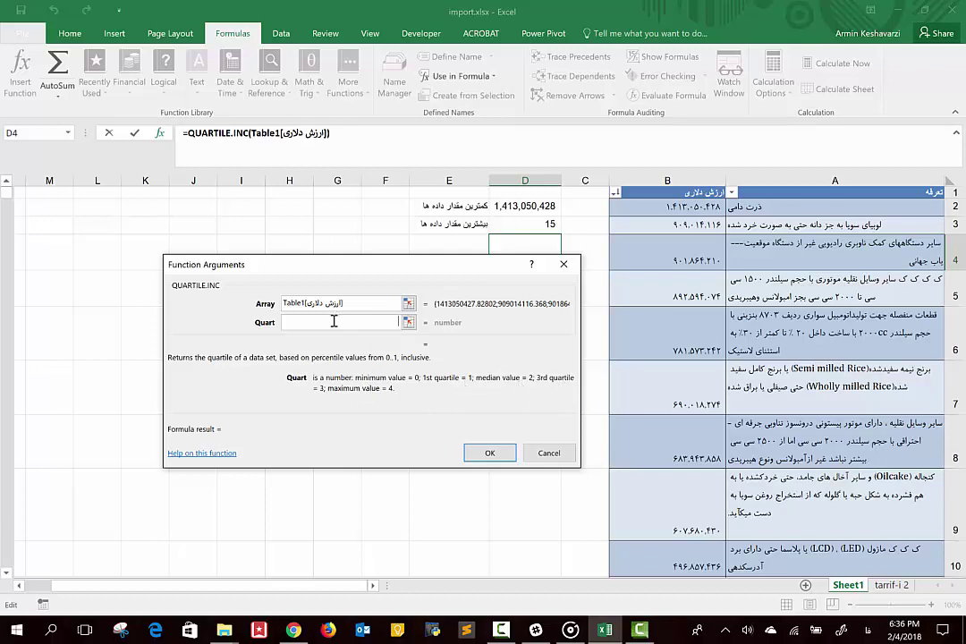
{"action": "type", "text": "1"}
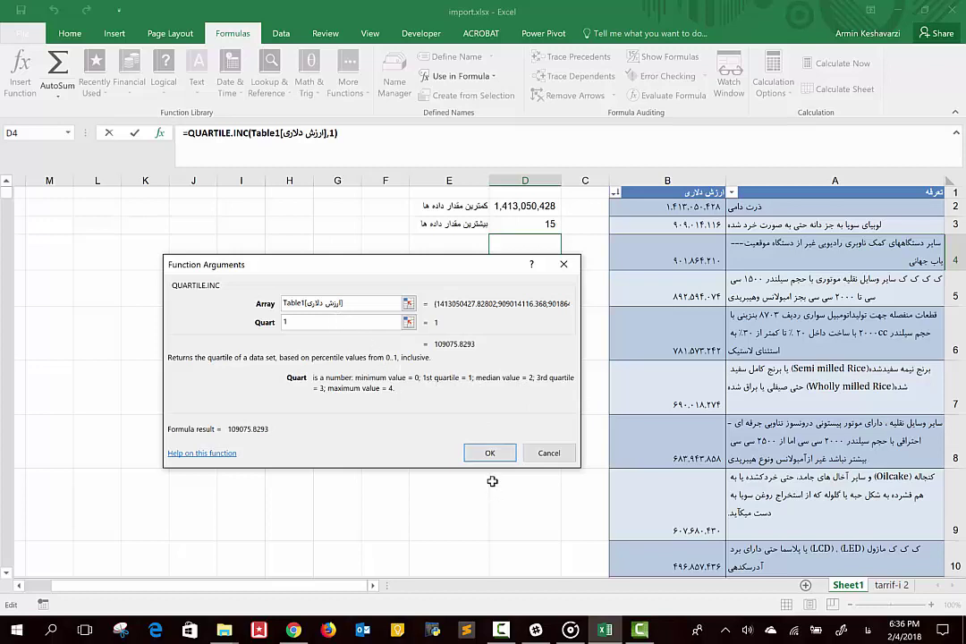
{"action": "left_click", "coordinate": [489, 452]}
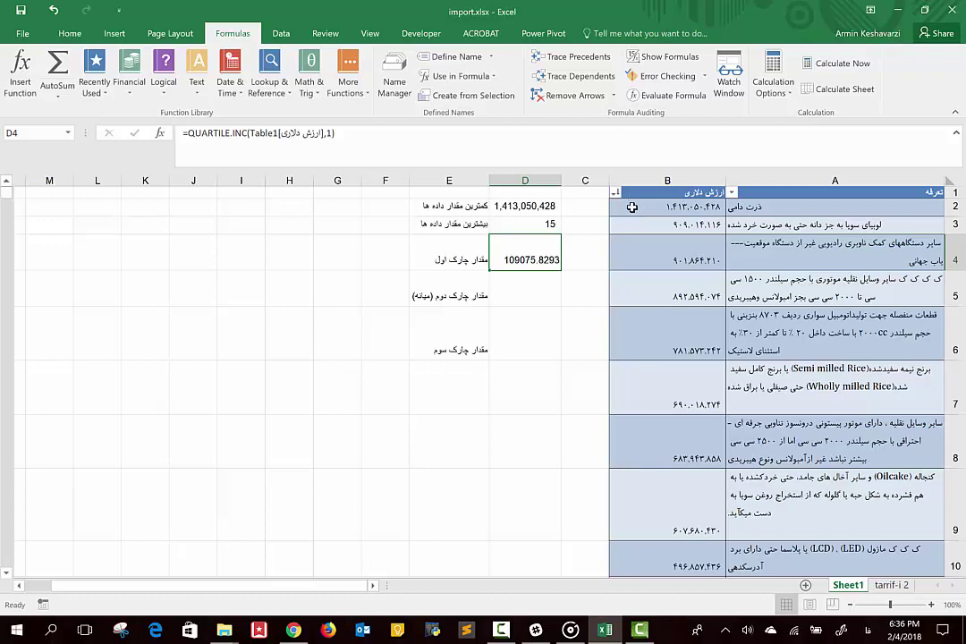
Sort the dollar-value column largest to smallest, then undo to restore the smallest-first order.
{"action": "left_click", "coordinate": [632, 205]}
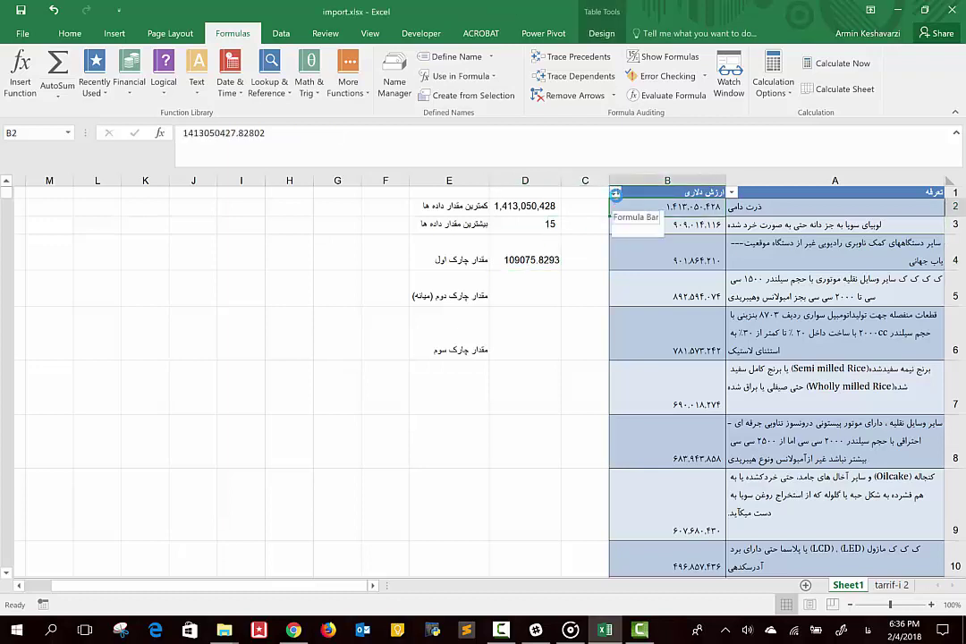
{"action": "left_click", "coordinate": [615, 193]}
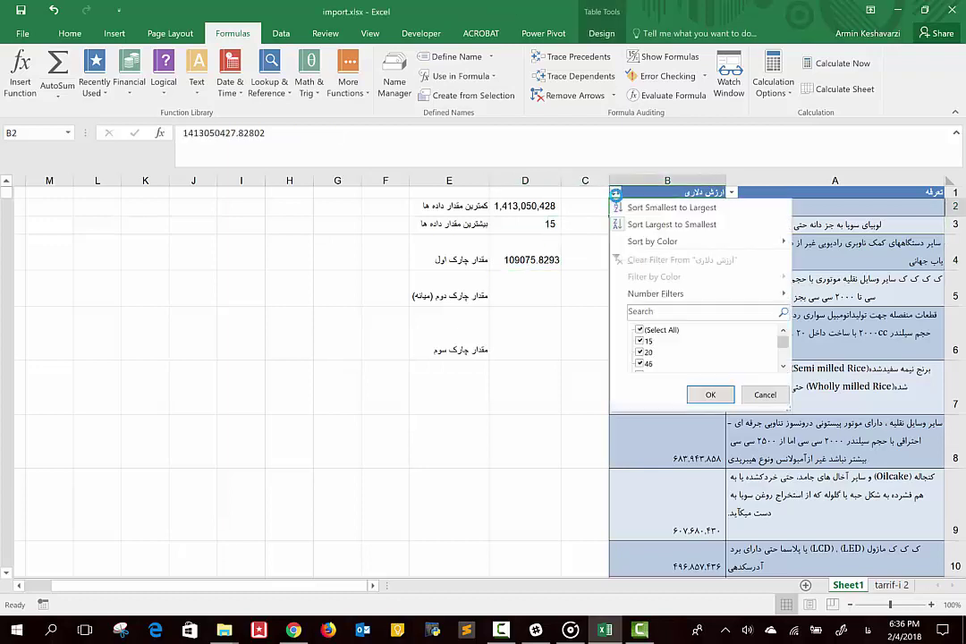
{"action": "left_click", "coordinate": [631, 224]}
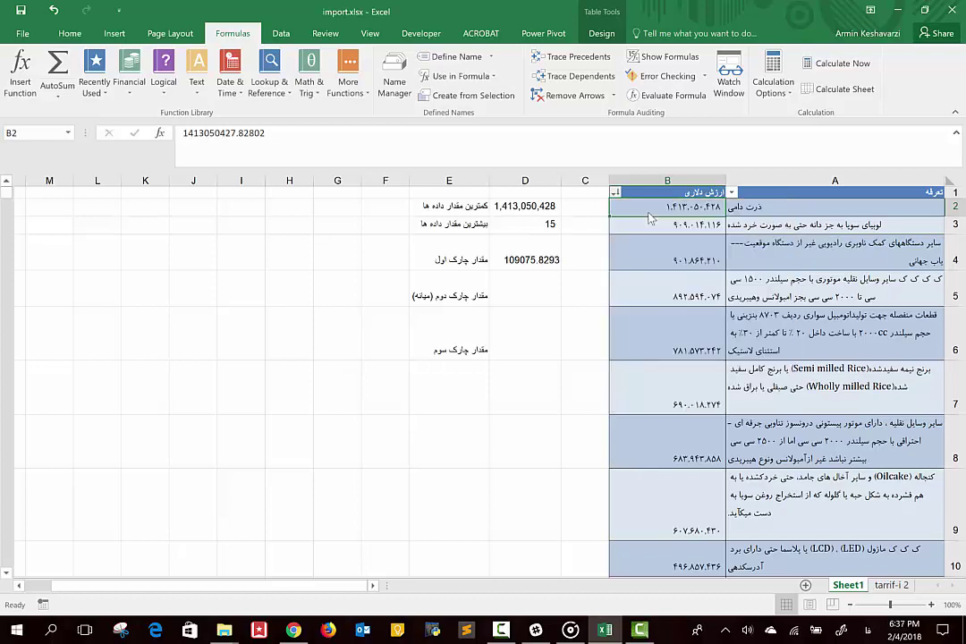
{"action": "key", "text": "ctrl+z"}
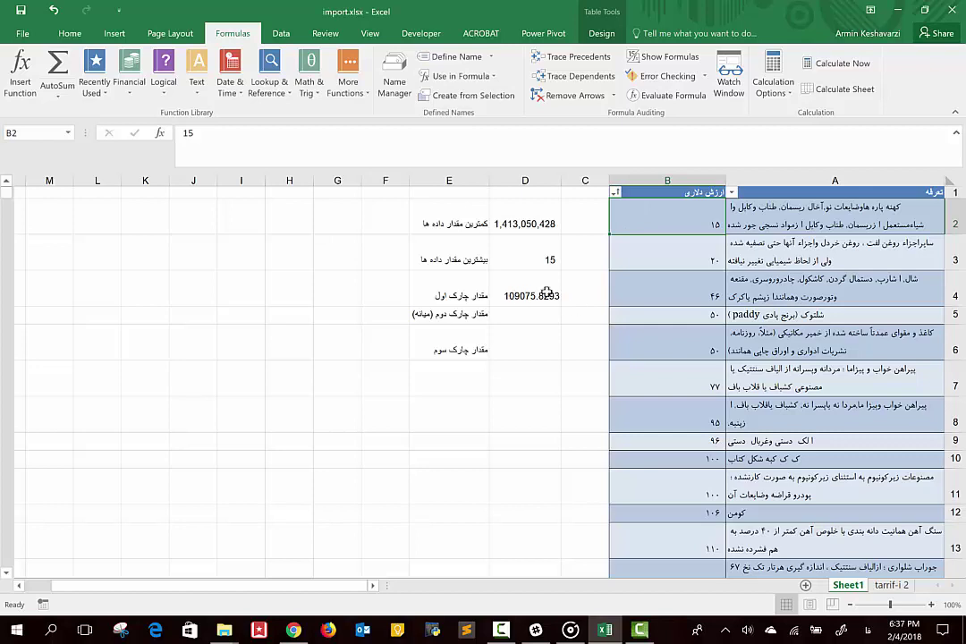
{"action": "left_click", "coordinate": [531, 296]}
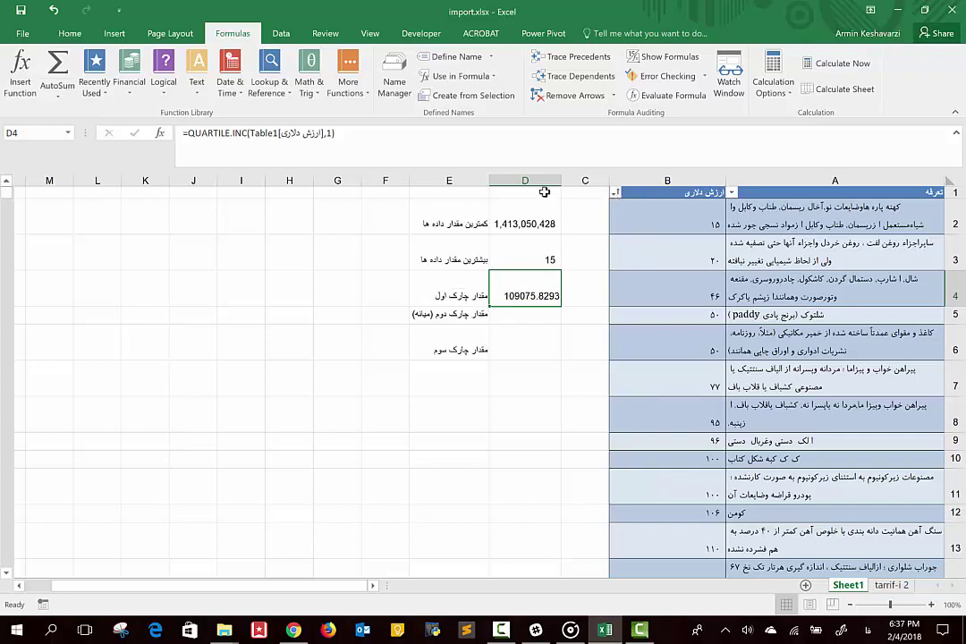
Copy D4's quartile formula into D5 with quart 2, then begin retyping D5 as =ME.
{"action": "left_click", "coordinate": [515, 313]}
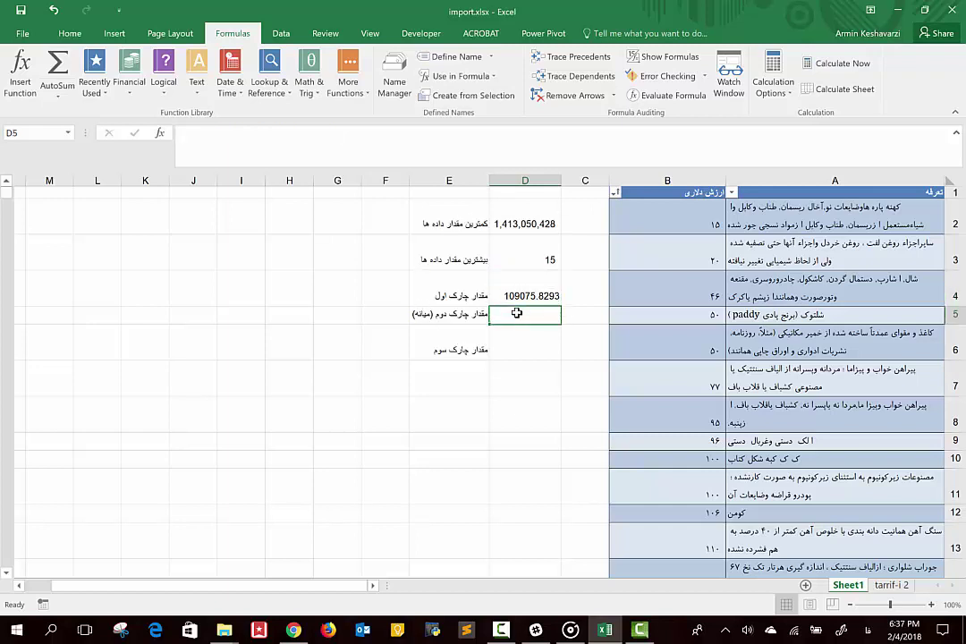
{"action": "left_click", "coordinate": [529, 296]}
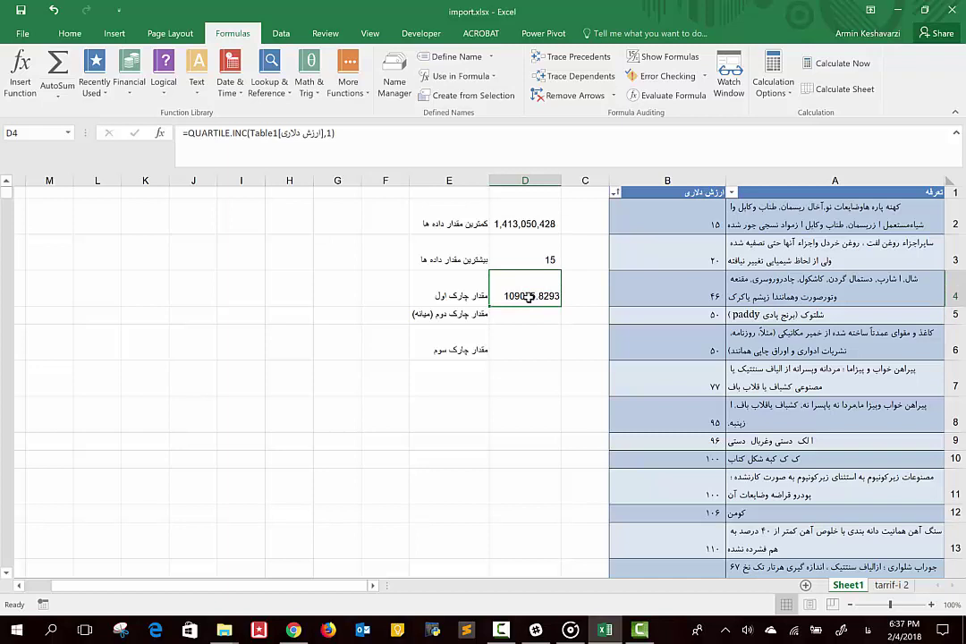
{"action": "key", "text": "ctrl+c"}
{"action": "left_click", "coordinate": [529, 315]}
{"action": "key", "text": "ctrl+v"}
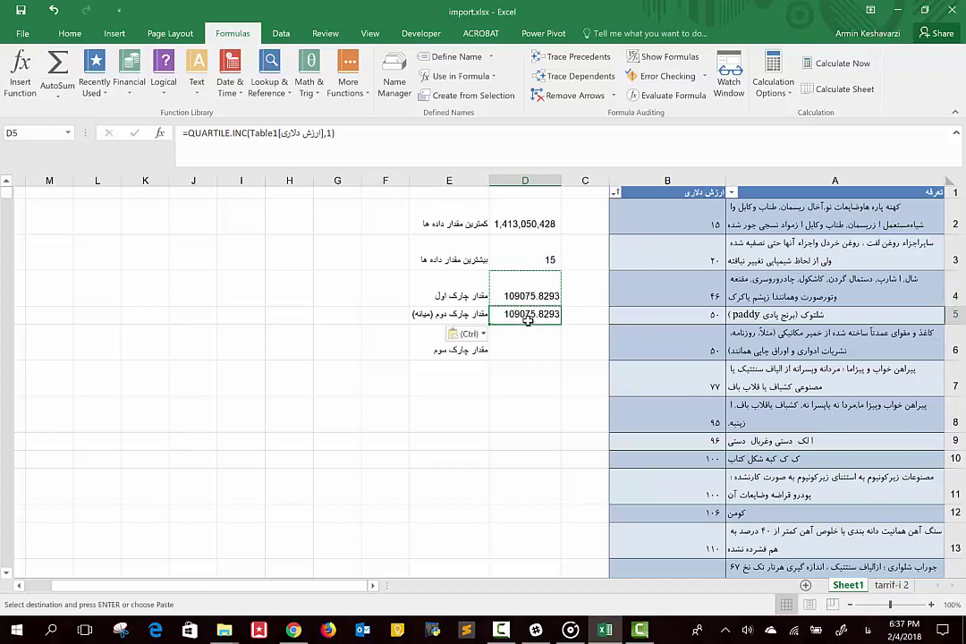
{"action": "left_click", "coordinate": [331, 134]}
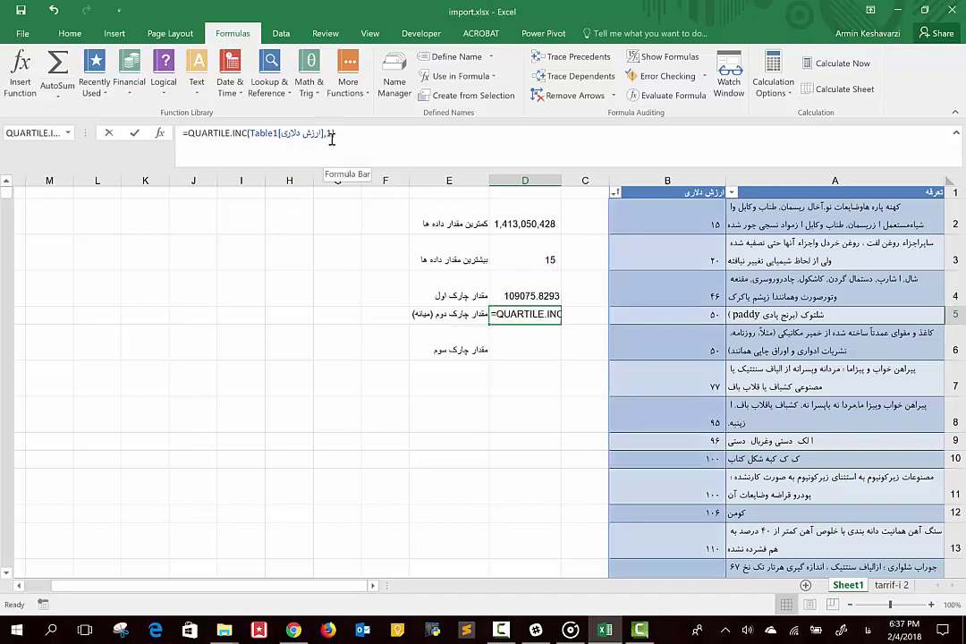
{"action": "key", "text": "BackSpace"}
{"action": "type", "text": "2"}
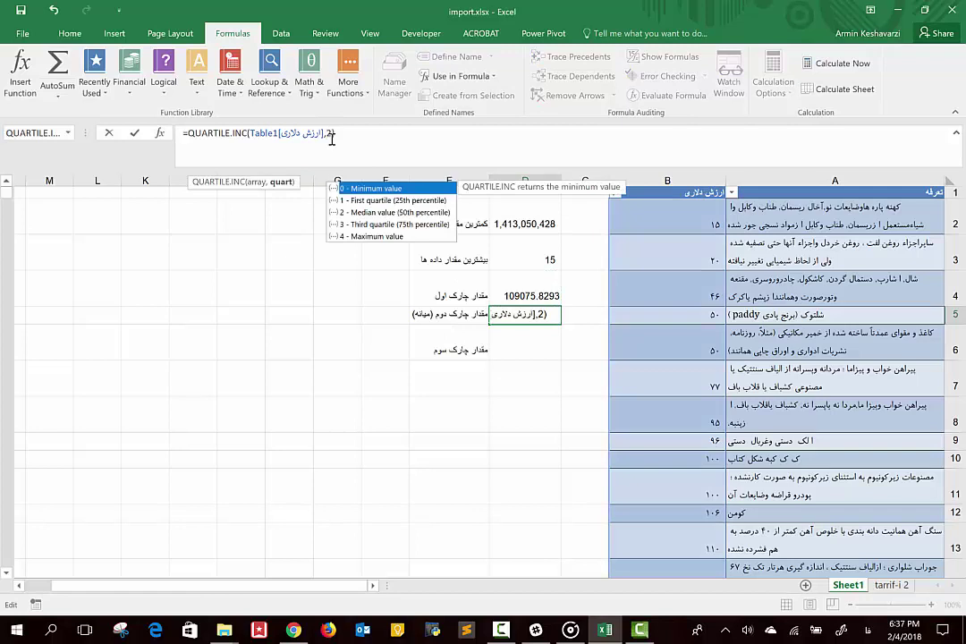
{"action": "key", "text": "Return"}
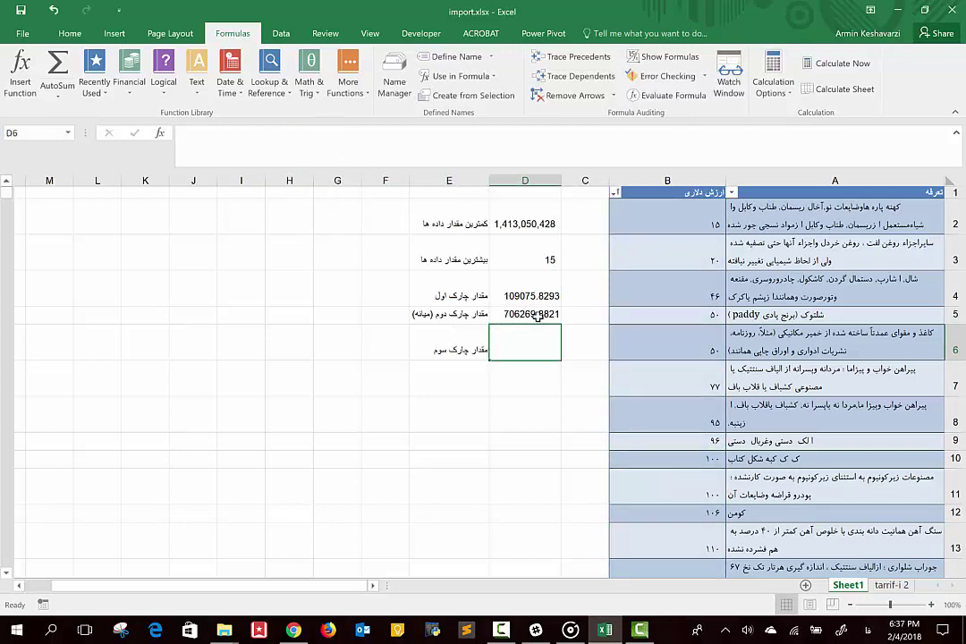
{"action": "left_click", "coordinate": [536, 314]}
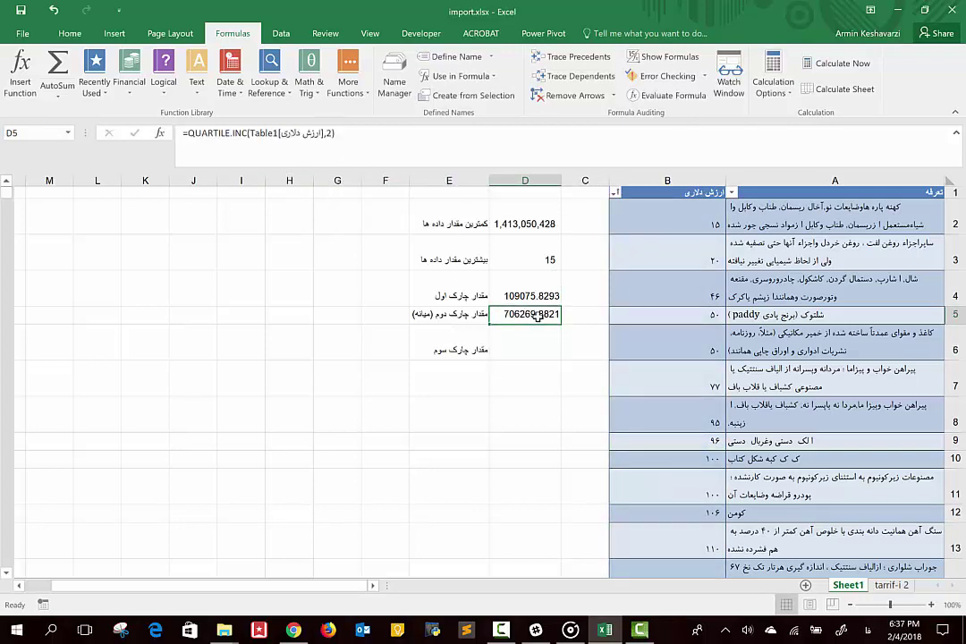
{"action": "type", "text": "="}
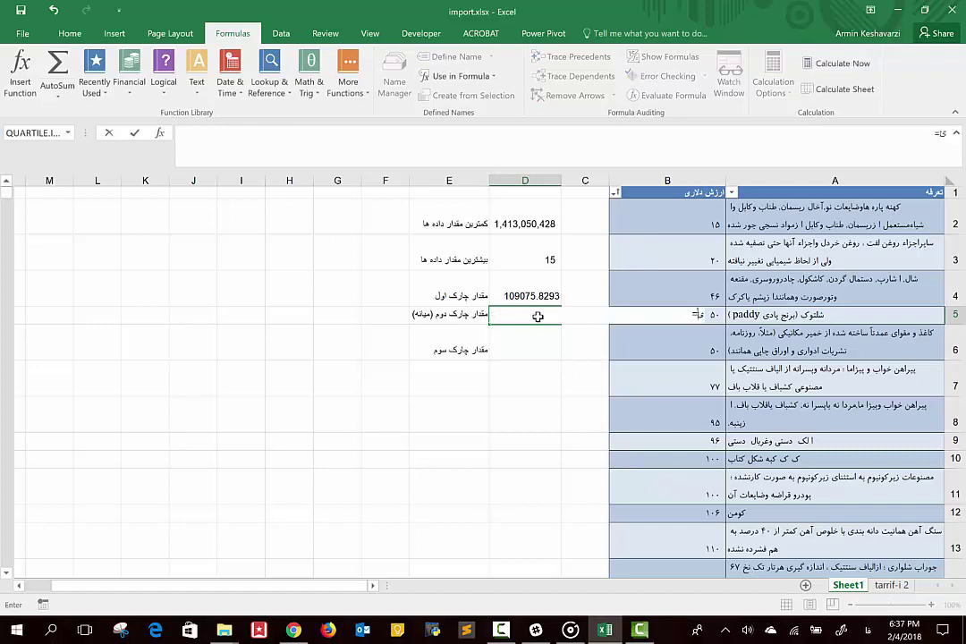
{"action": "type", "text": "media"}
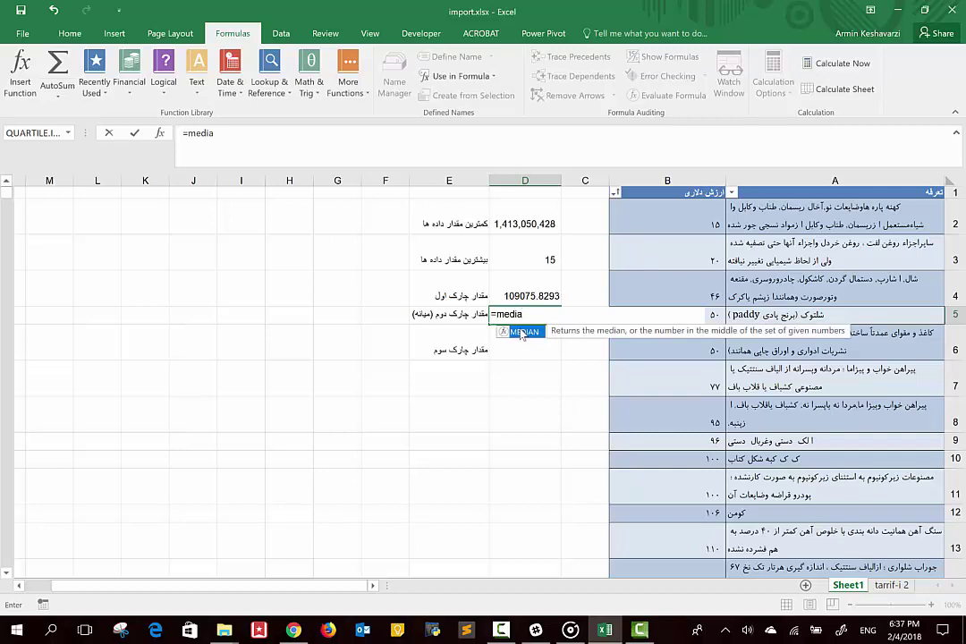
Enter =MEDIAN(Table1[ارزش دلاری]) in D5, giving 706269.8821.
{"action": "double_click", "coordinate": [522, 332]}
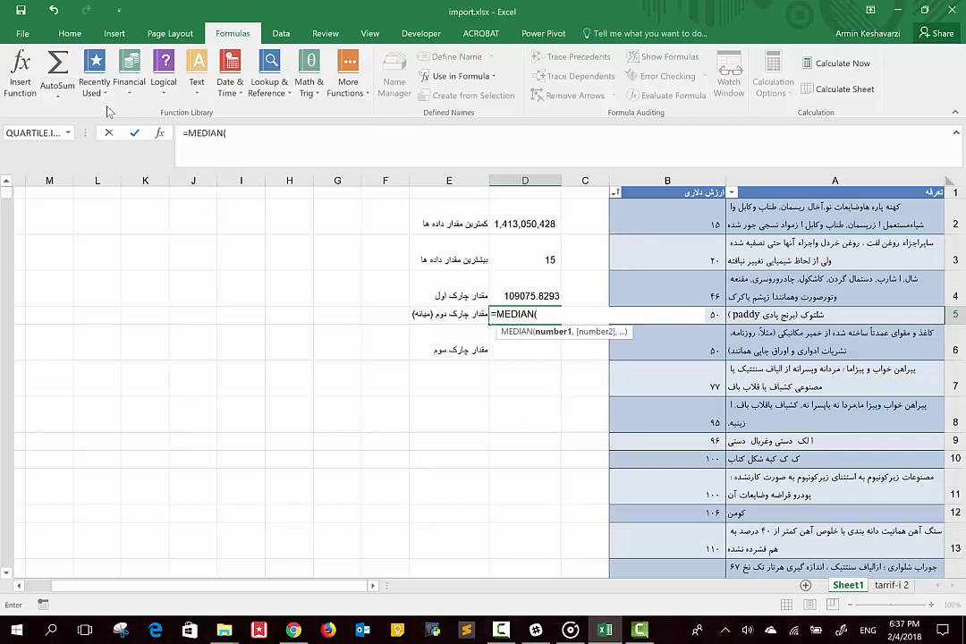
{"action": "left_click", "coordinate": [161, 134]}
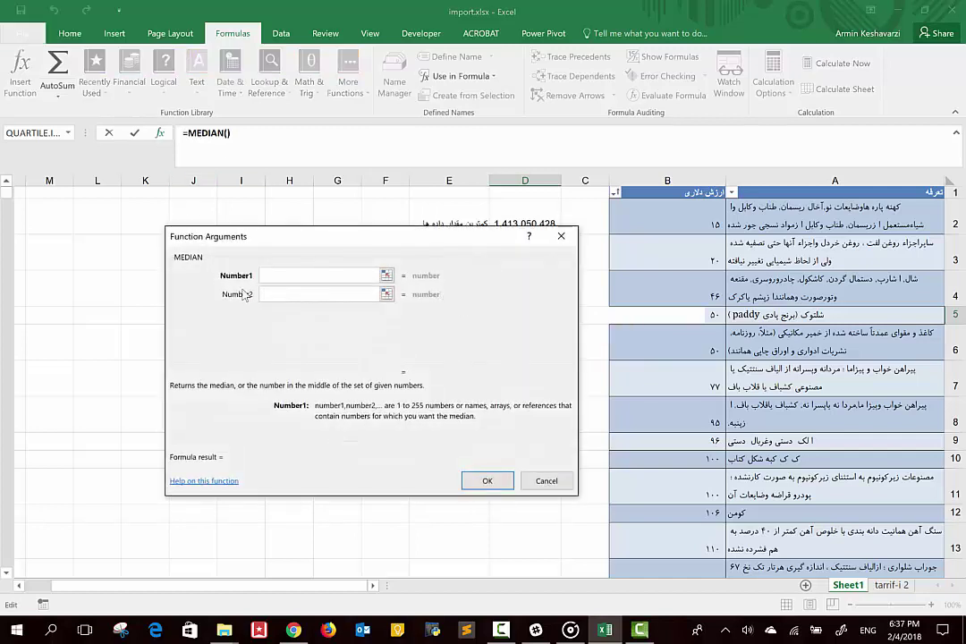
{"action": "left_click", "coordinate": [280, 297]}
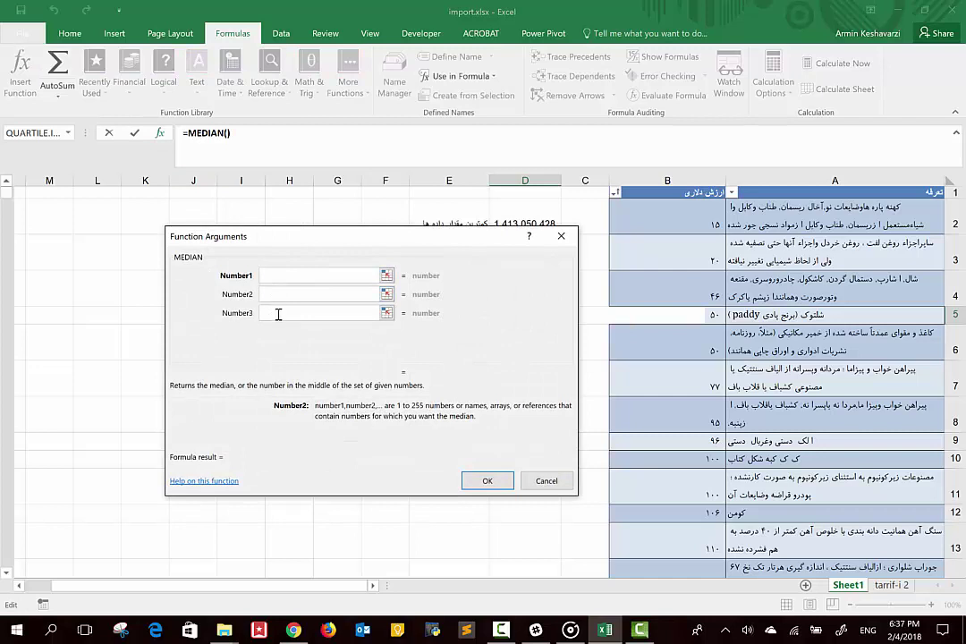
{"action": "left_click", "coordinate": [278, 313]}
{"action": "left_click", "coordinate": [274, 338]}
{"action": "left_click", "coordinate": [274, 351]}
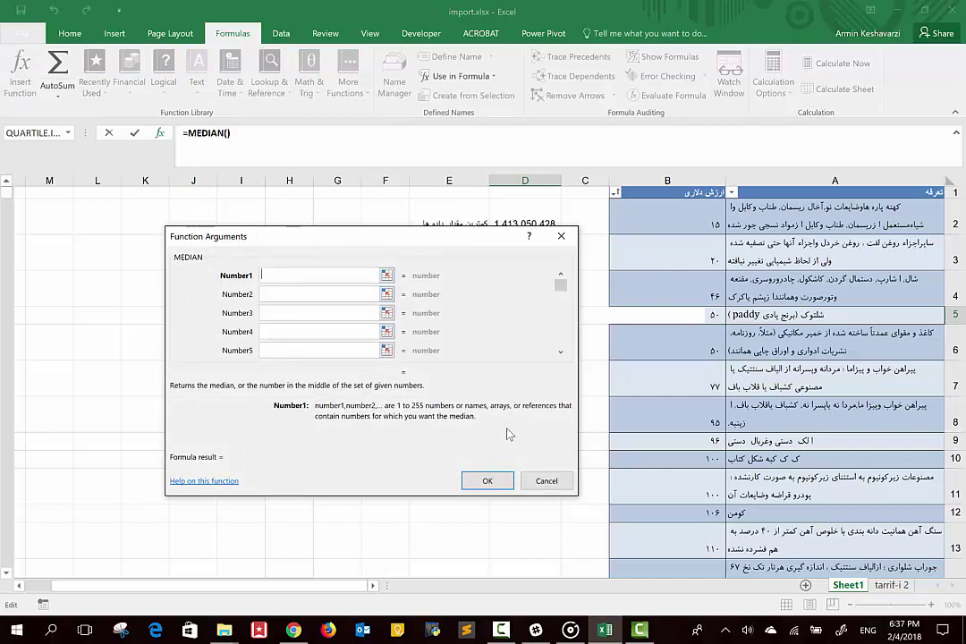
{"action": "left_click", "coordinate": [488, 486]}
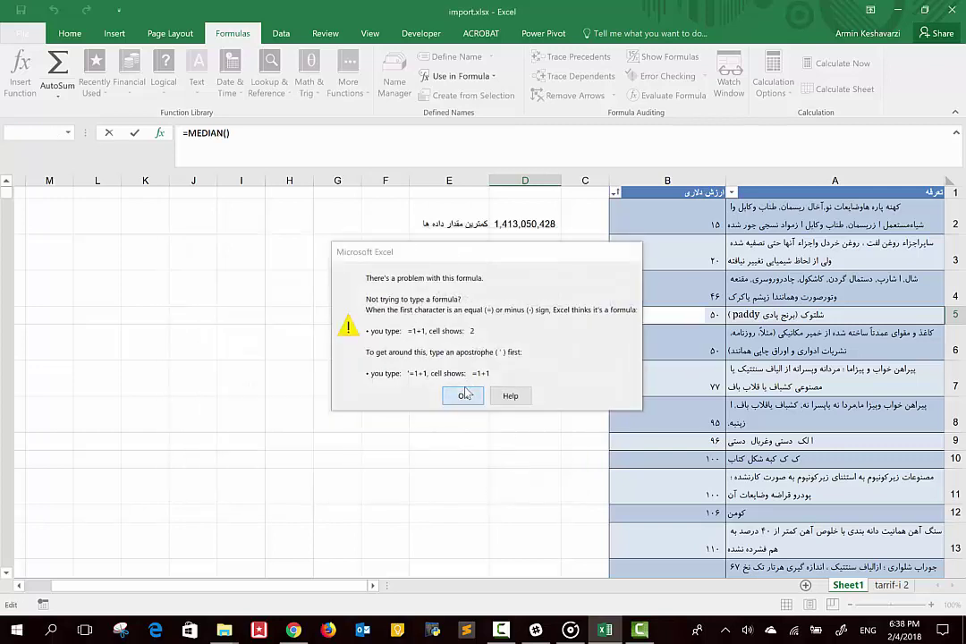
{"action": "left_click", "coordinate": [463, 395]}
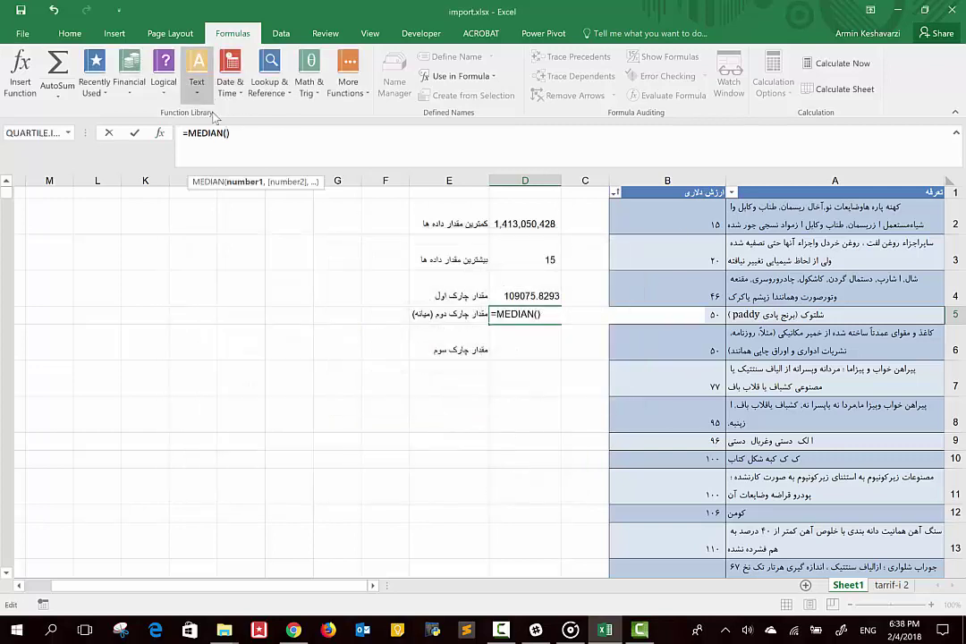
{"action": "left_click", "coordinate": [665, 182]}
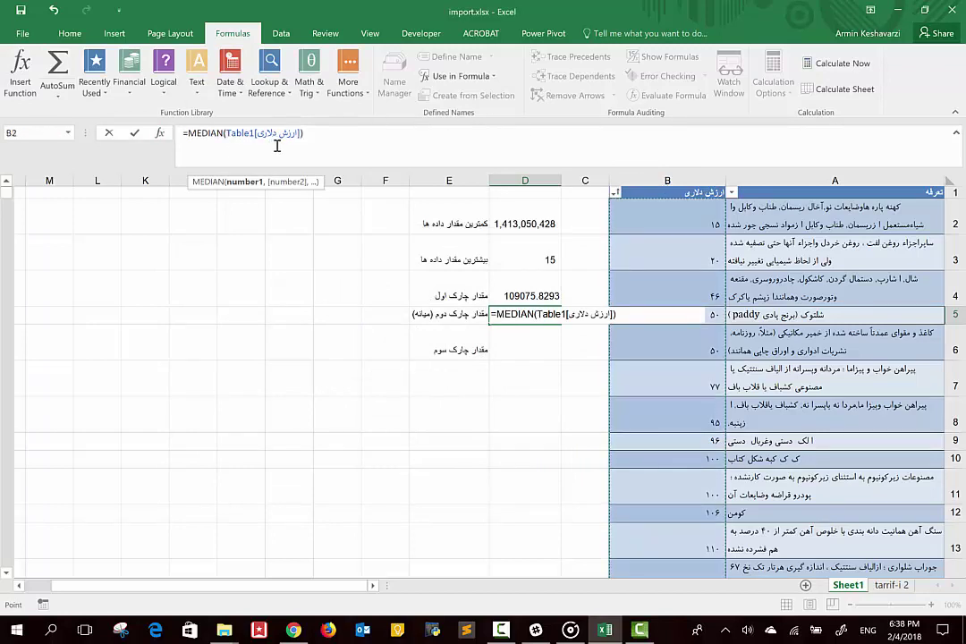
{"action": "key", "text": "Return"}
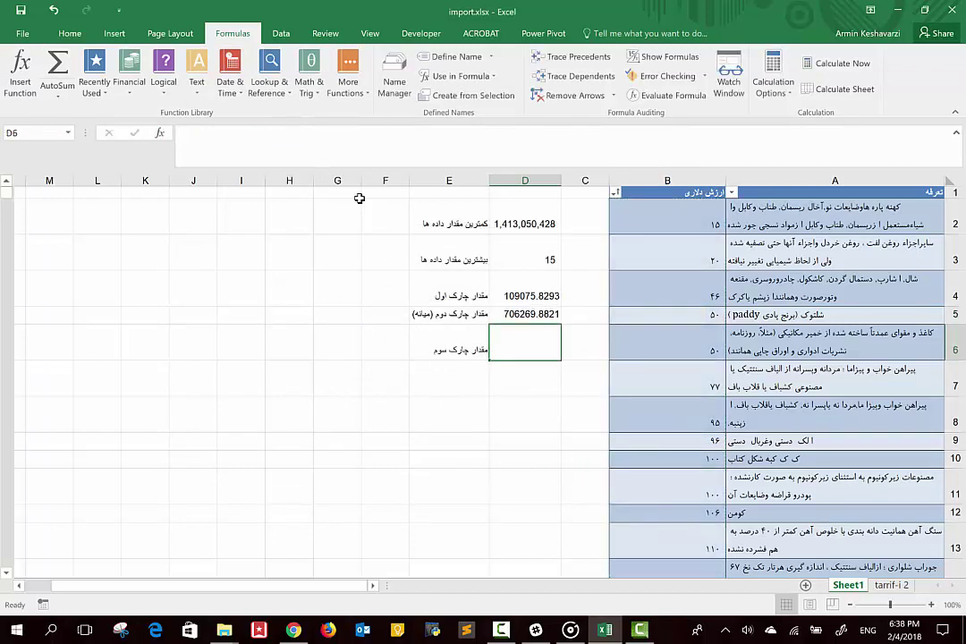
{"action": "left_click", "coordinate": [535, 315]}
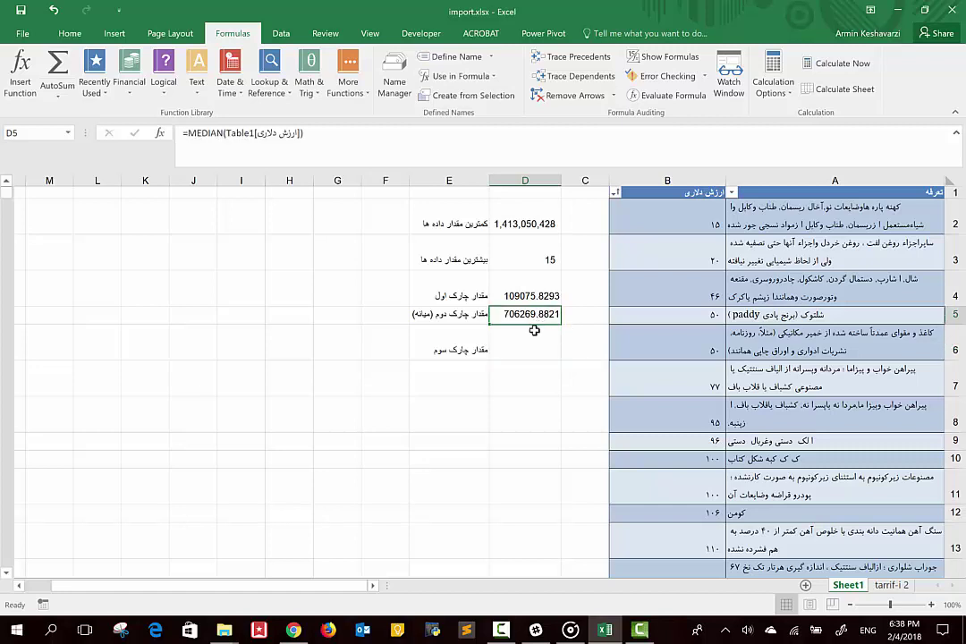
Check the tariff table's name, Table1, in the Table Design Table Name box.
{"action": "left_click", "coordinate": [717, 240]}
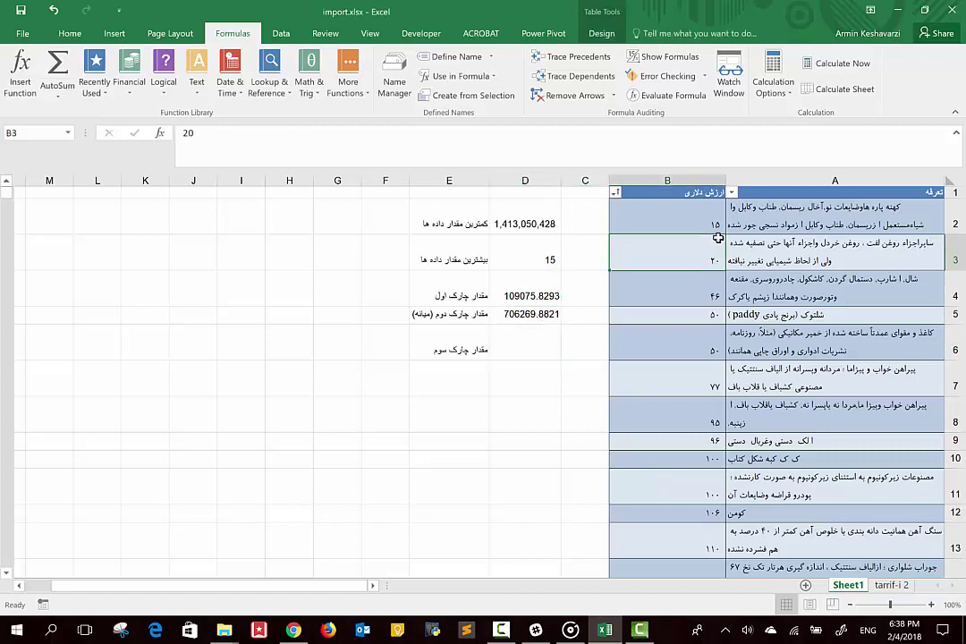
{"action": "mouse_move", "coordinate": [717, 240]}
{"action": "left_mouse_down"}
{"action": "mouse_move", "coordinate": [832, 308]}
{"action": "mouse_move", "coordinate": [805, 252]}
{"action": "left_mouse_up"}
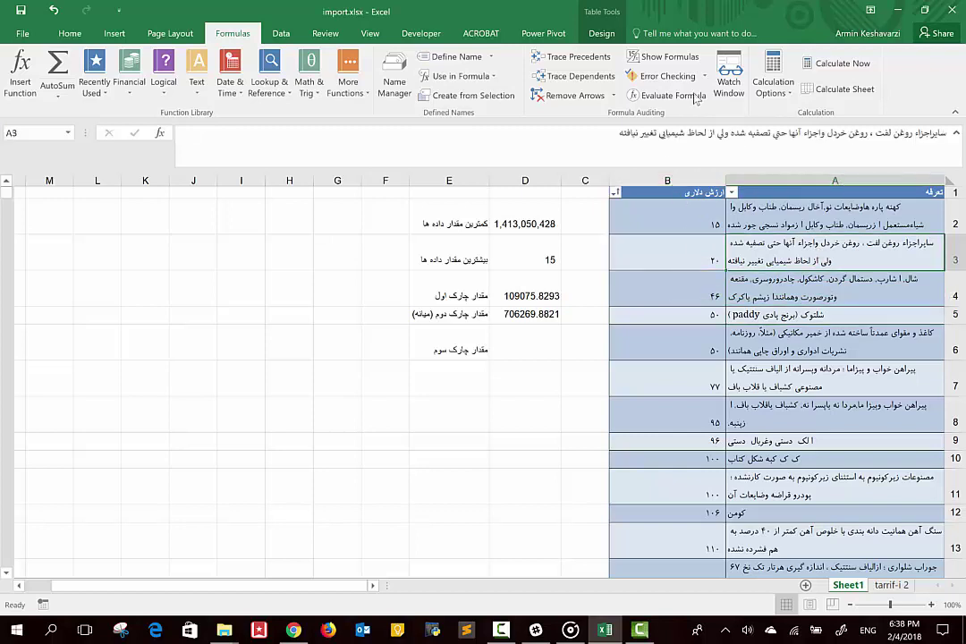
{"action": "left_click", "coordinate": [608, 33]}
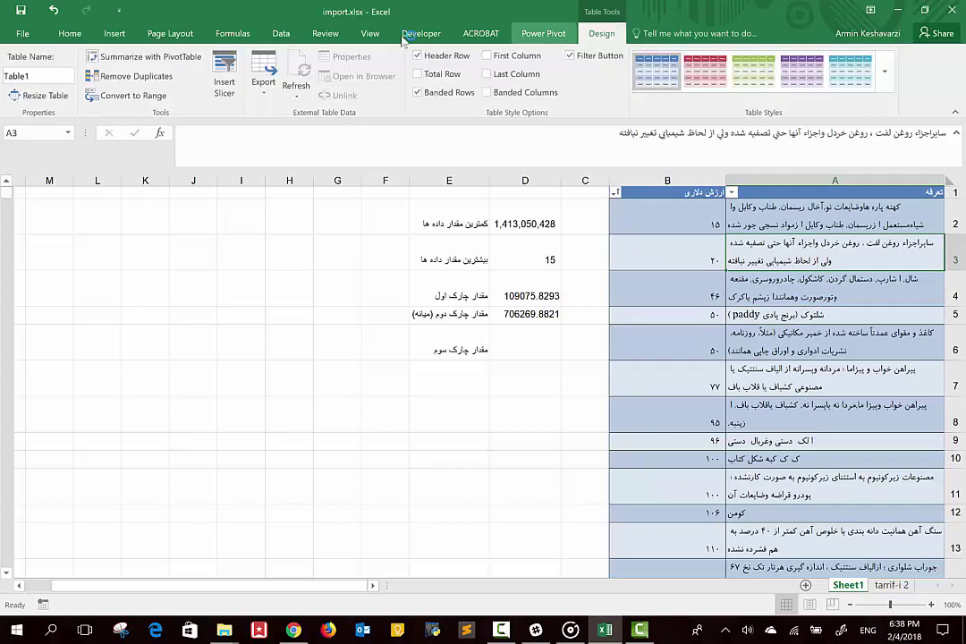
{"action": "left_click", "coordinate": [33, 75]}
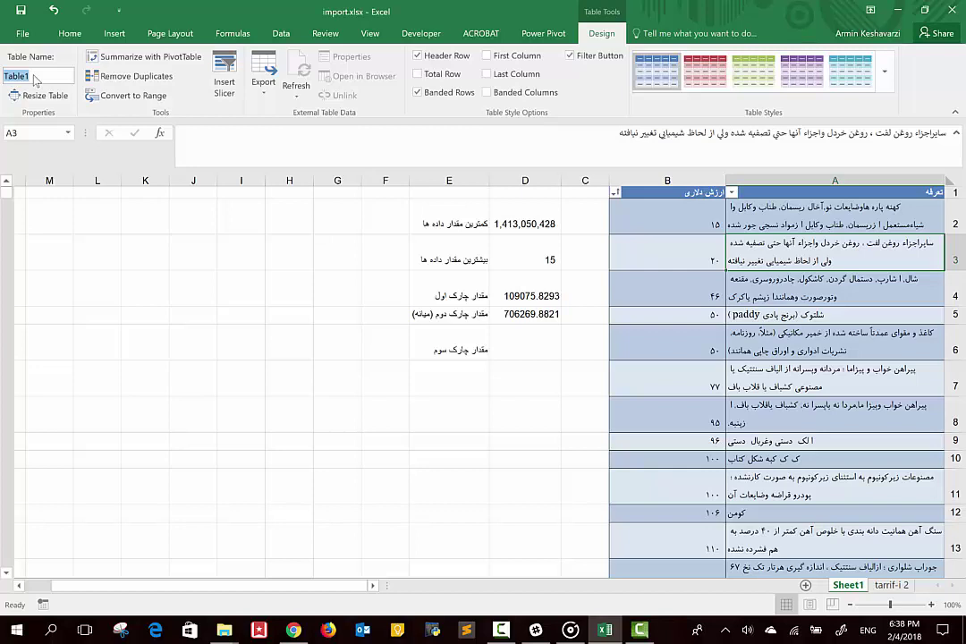
{"action": "left_click", "coordinate": [657, 256]}
{"action": "left_click_drag", "start_coordinate": [677, 254], "coordinate": [785, 254]}
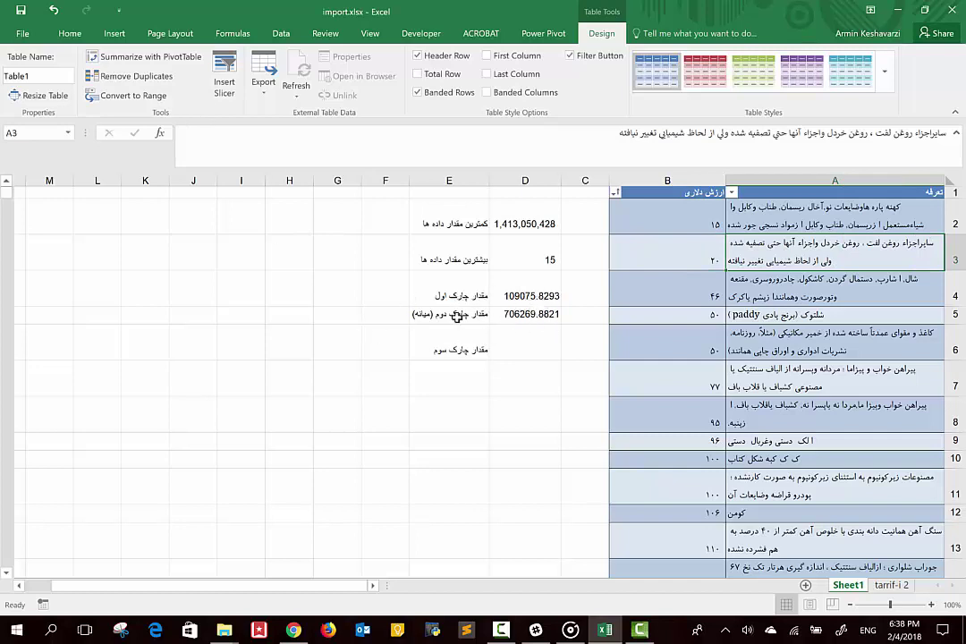
Copy D4's quartile formula into D6 with quart 3 to get 3619613, then select D2:E6.
{"action": "left_click", "coordinate": [542, 304]}
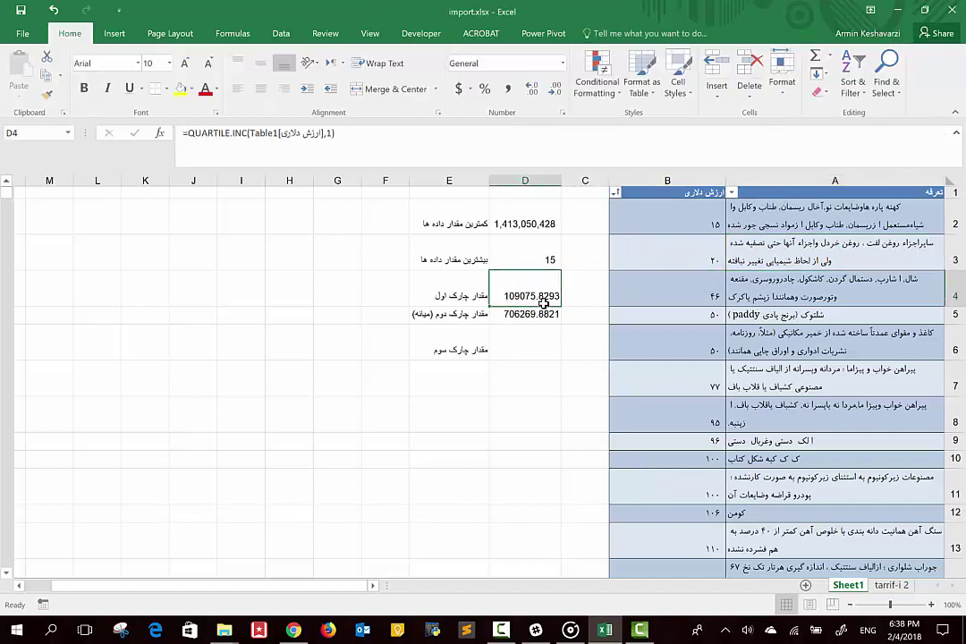
{"action": "key", "text": "ctrl+c"}
{"action": "left_click", "coordinate": [528, 345]}
{"action": "key", "text": "ctrl+v"}
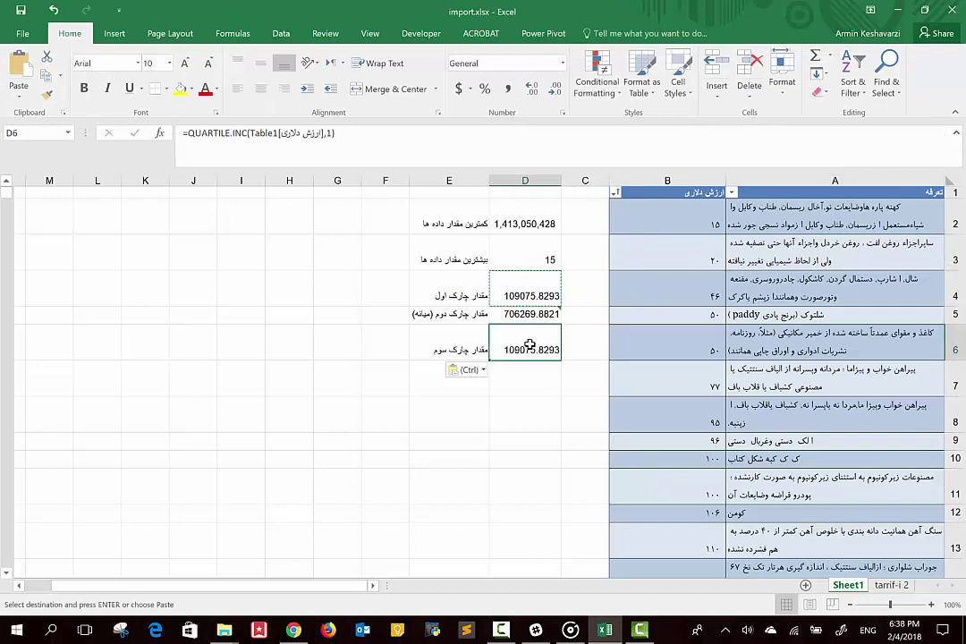
{"action": "left_click", "coordinate": [330, 136]}
{"action": "key", "text": "BackSpace"}
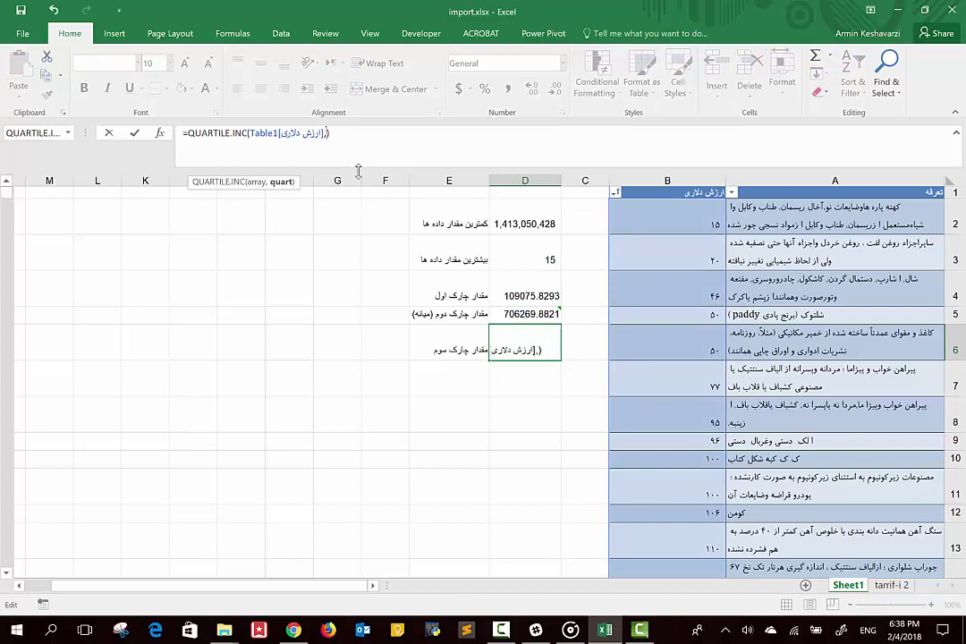
{"action": "type", "text": "3"}
{"action": "key", "text": "Return"}
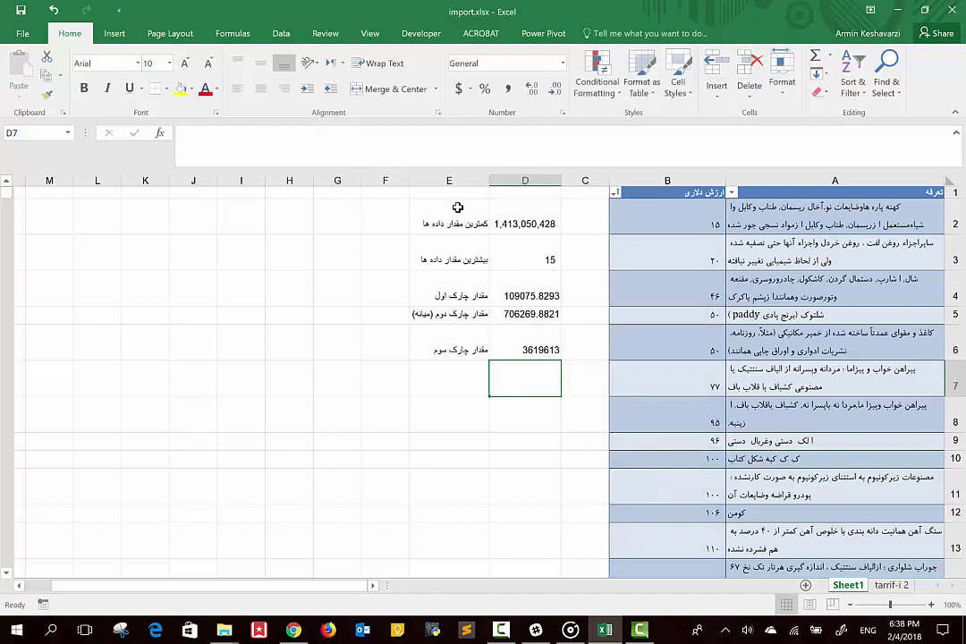
{"action": "left_click_drag", "start_coordinate": [425, 210], "coordinate": [527, 349]}
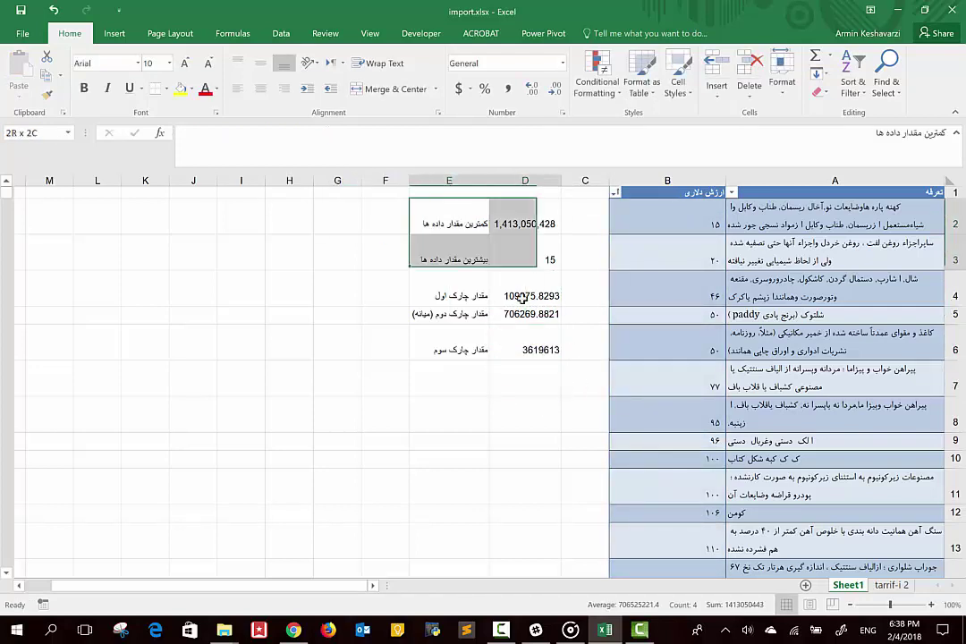
Format D2:E6 in bold B Nazanin font with All Borders.
{"action": "left_click", "coordinate": [101, 64]}
{"action": "type", "text": "B Nazanin"}
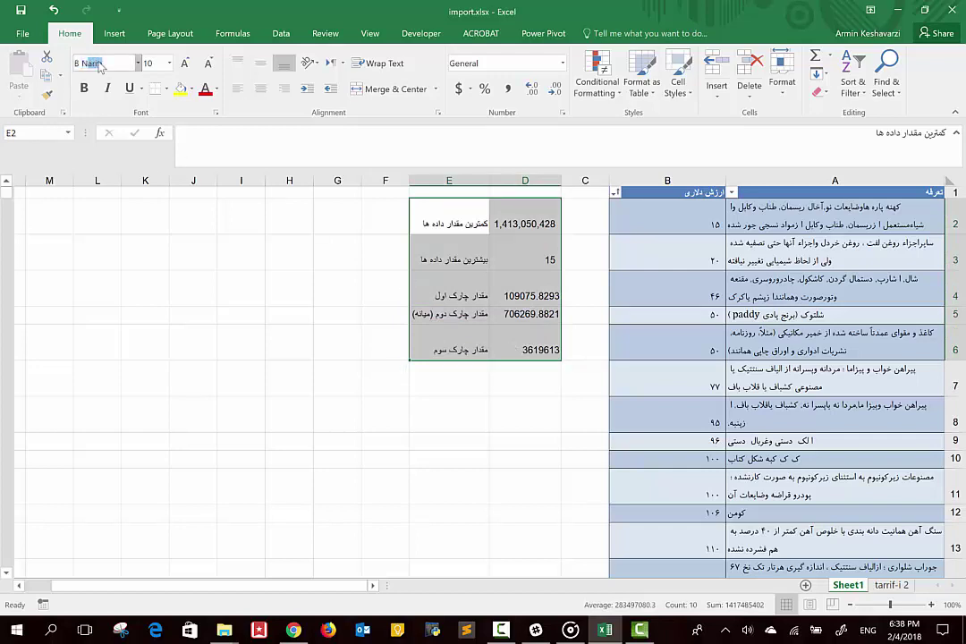
{"action": "key", "text": "Return"}
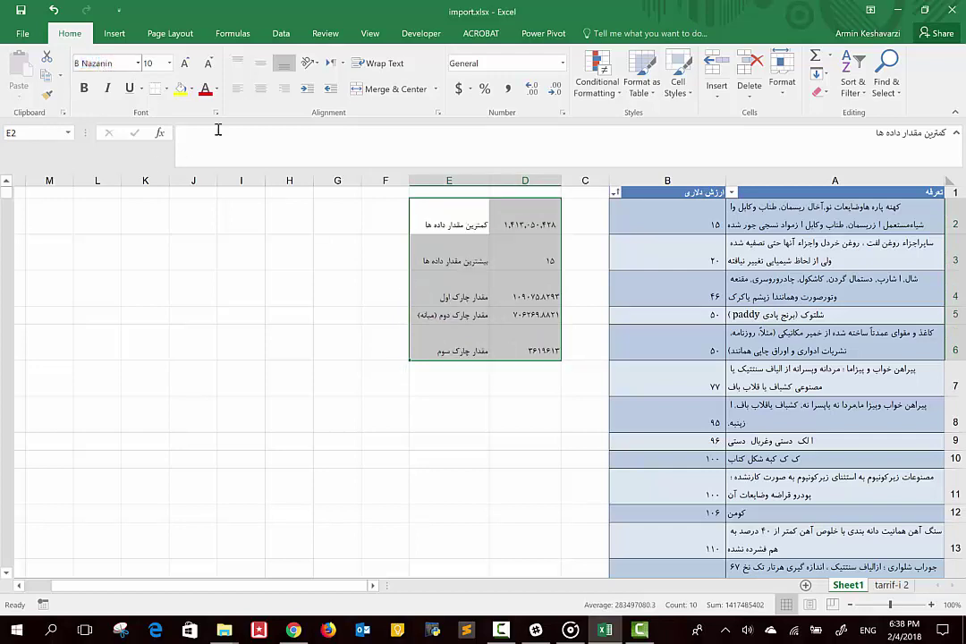
{"action": "left_click", "coordinate": [85, 87]}
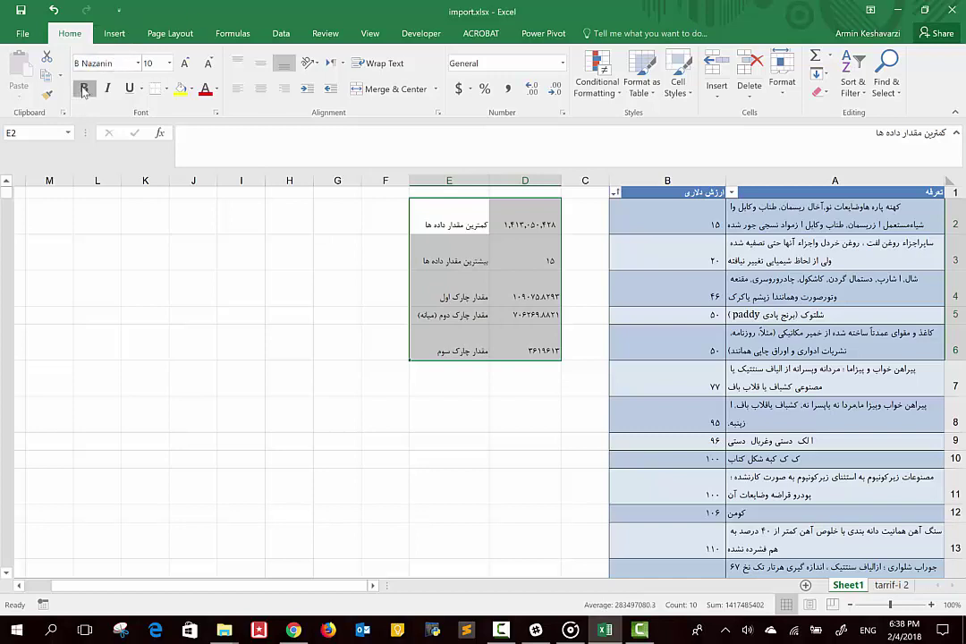
{"action": "left_click", "coordinate": [166, 89]}
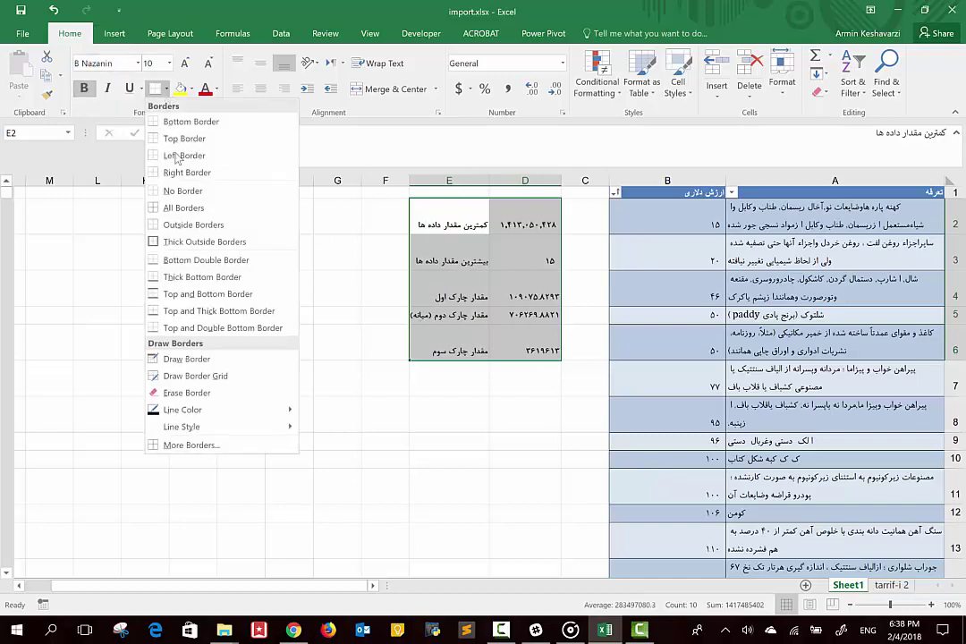
{"action": "left_click", "coordinate": [207, 215]}
{"action": "left_click", "coordinate": [416, 215]}
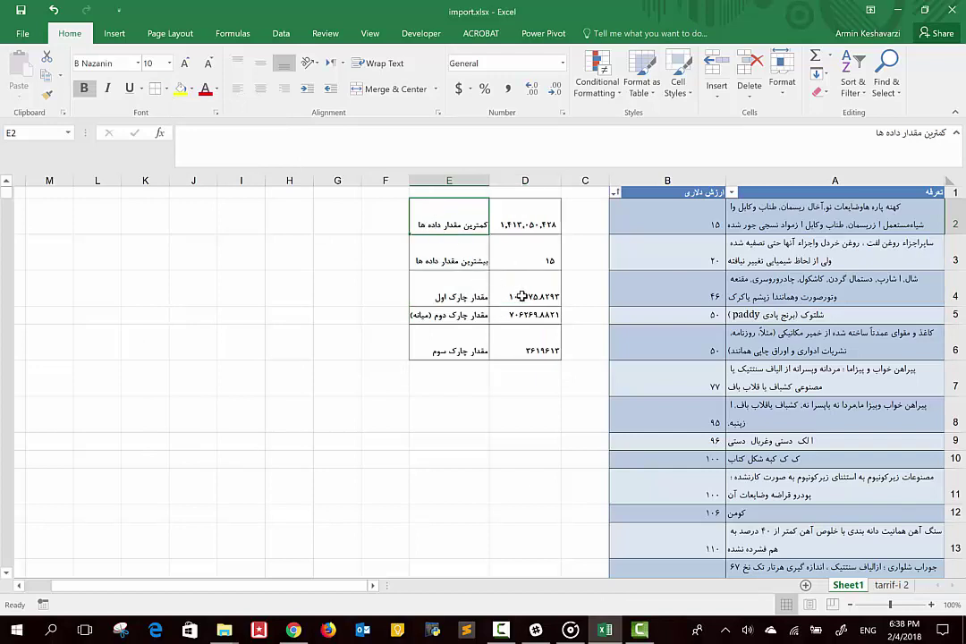
Move the quartile rows from D4:E6 down to D6:E8, leaving two empty rows.
{"action": "left_click_drag", "start_coordinate": [521, 296], "coordinate": [464, 354]}
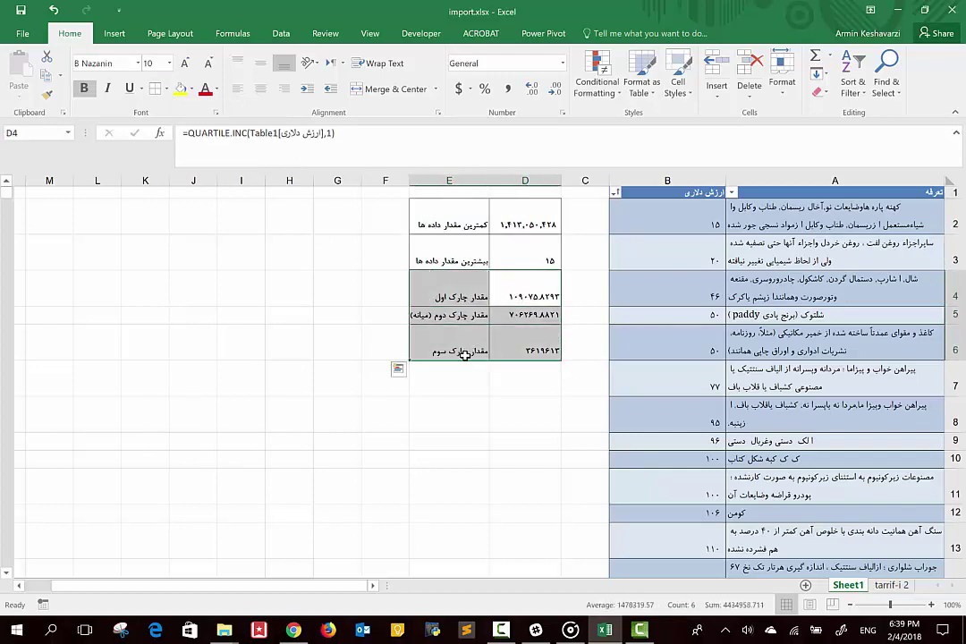
{"action": "left_click", "coordinate": [474, 349]}
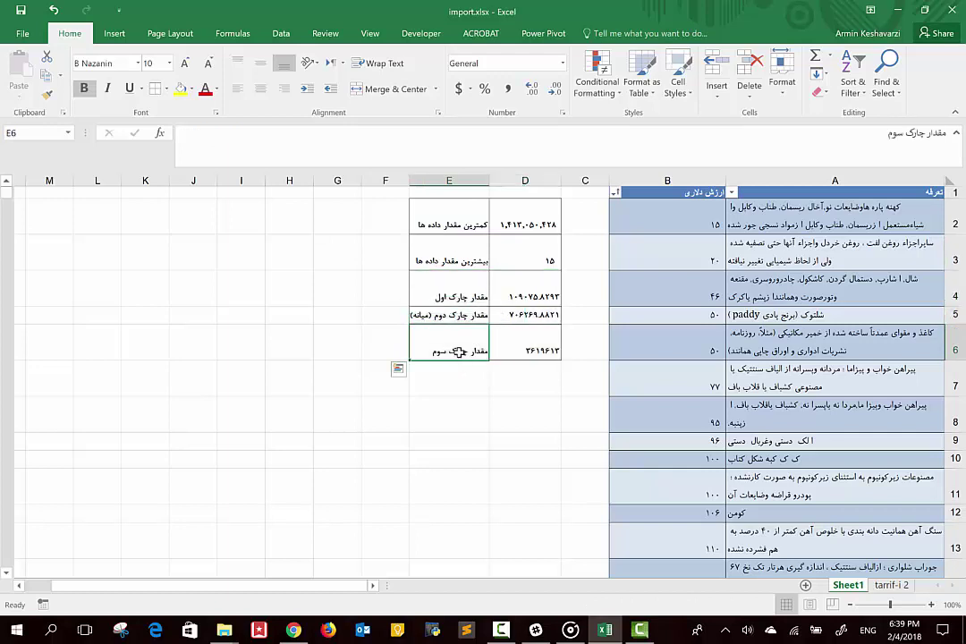
{"action": "left_click", "coordinate": [516, 299]}
{"action": "mouse_move", "coordinate": [516, 300]}
{"action": "left_mouse_down"}
{"action": "mouse_move", "coordinate": [471, 353]}
{"action": "mouse_move", "coordinate": [473, 384]}
{"action": "left_mouse_up"}
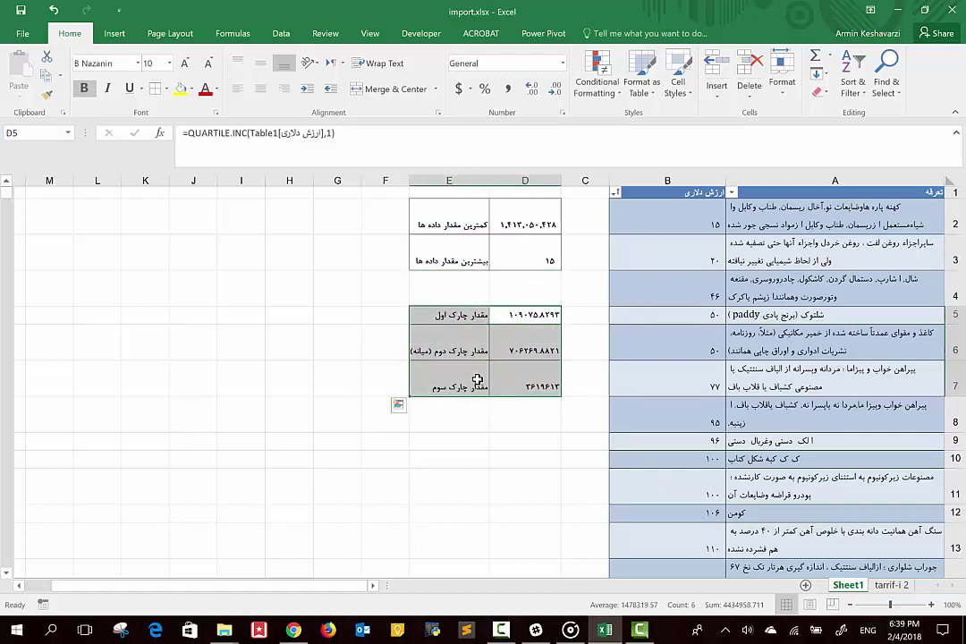
{"action": "left_click_drag", "start_coordinate": [492, 306], "coordinate": [485, 356]}
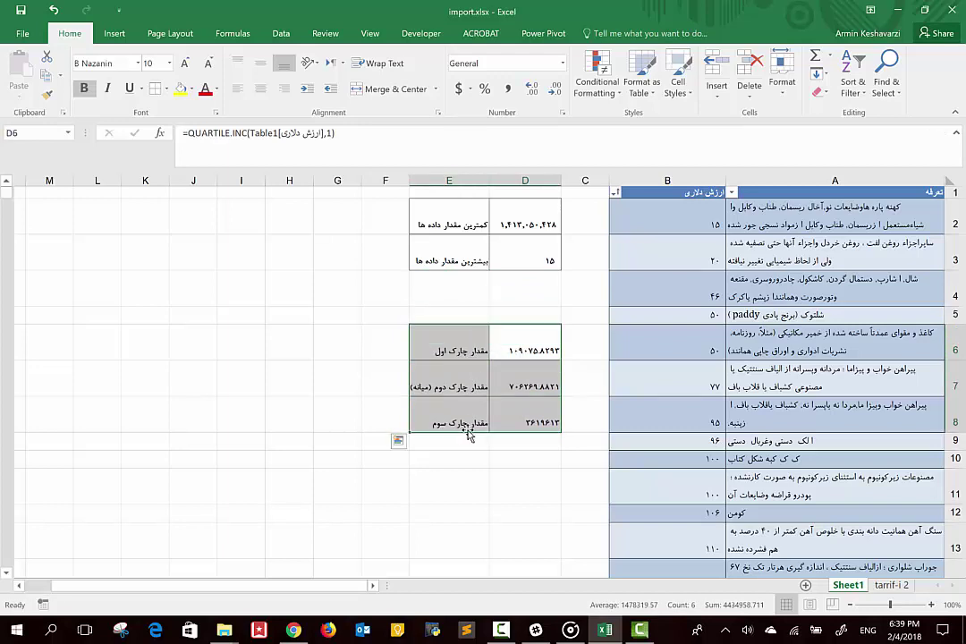
{"action": "left_click", "coordinate": [461, 276]}
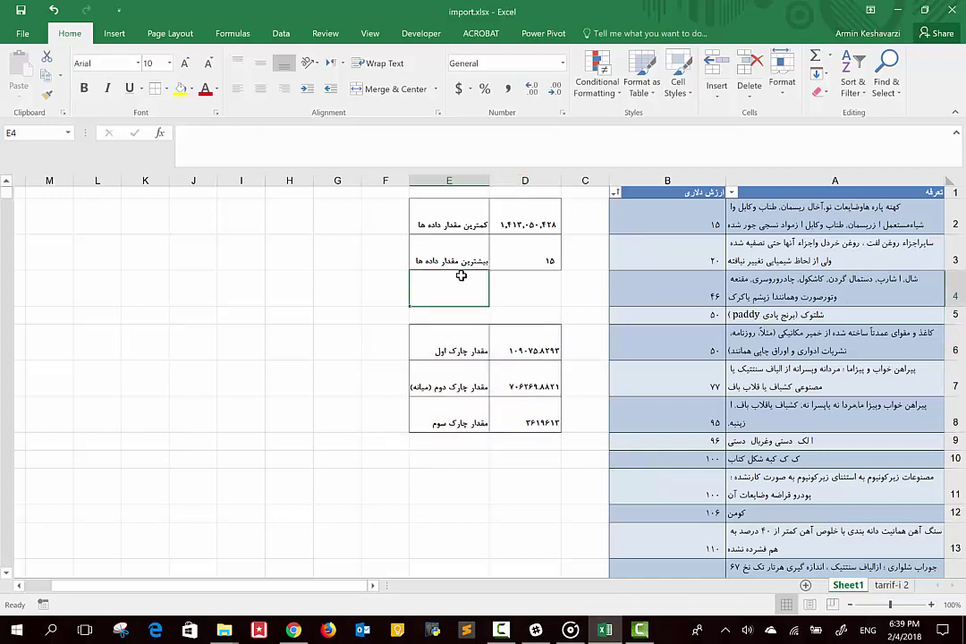
Label E4 'بیشتر مقدار چارک' and E5 'کمترین مقدار چارک' in Persian.
{"action": "type", "text": "fdaj"}
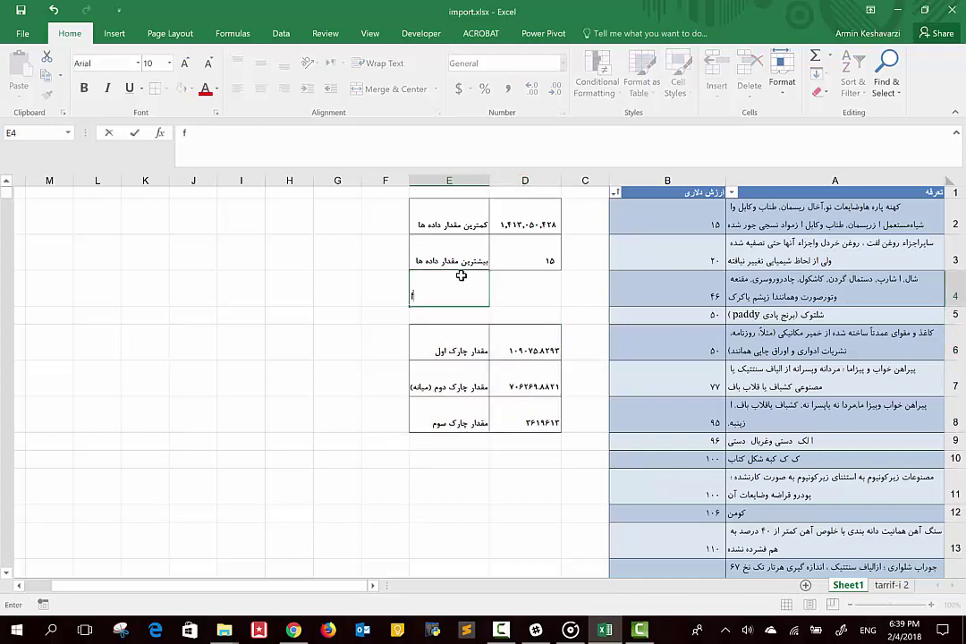
{"action": "key", "text": "BackSpace"}
{"action": "key", "text": "alt+shift"}
{"action": "type", "text": "بیشتر مقد"}
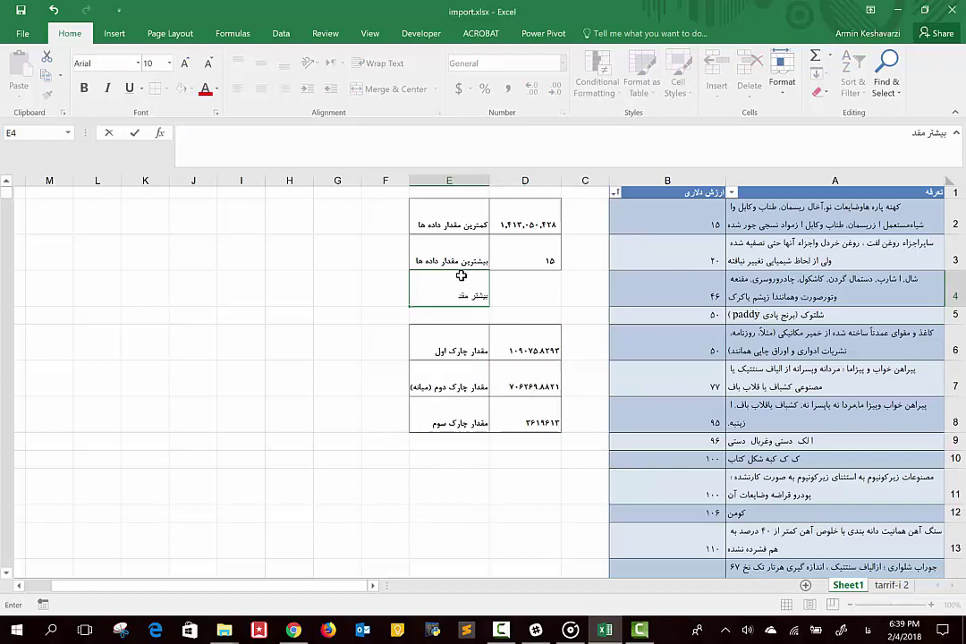
{"action": "type", "text": "ار چارک"}
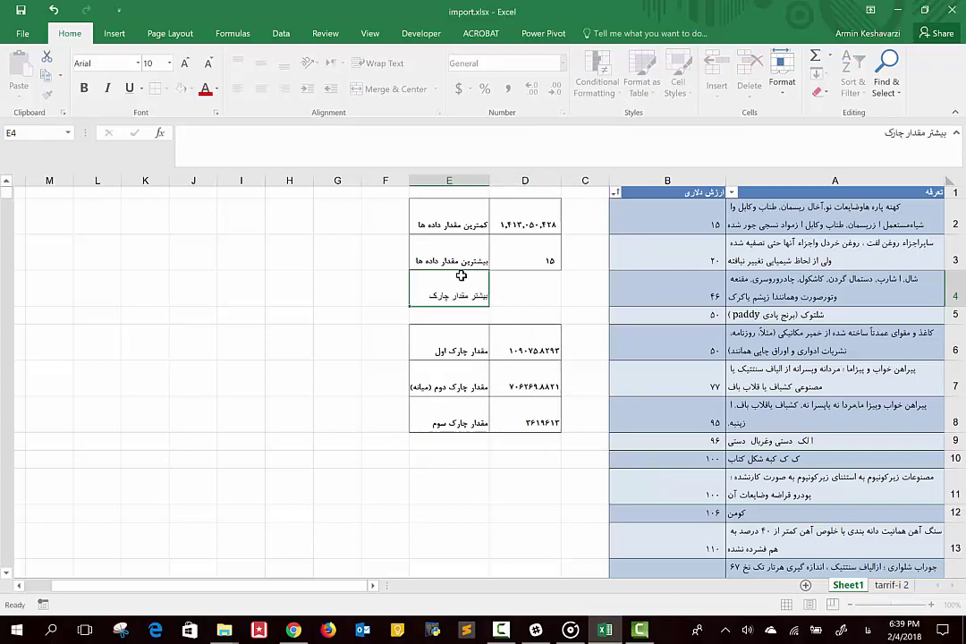
{"action": "key", "text": "Return"}
{"action": "type", "text": "کمترین مف"}
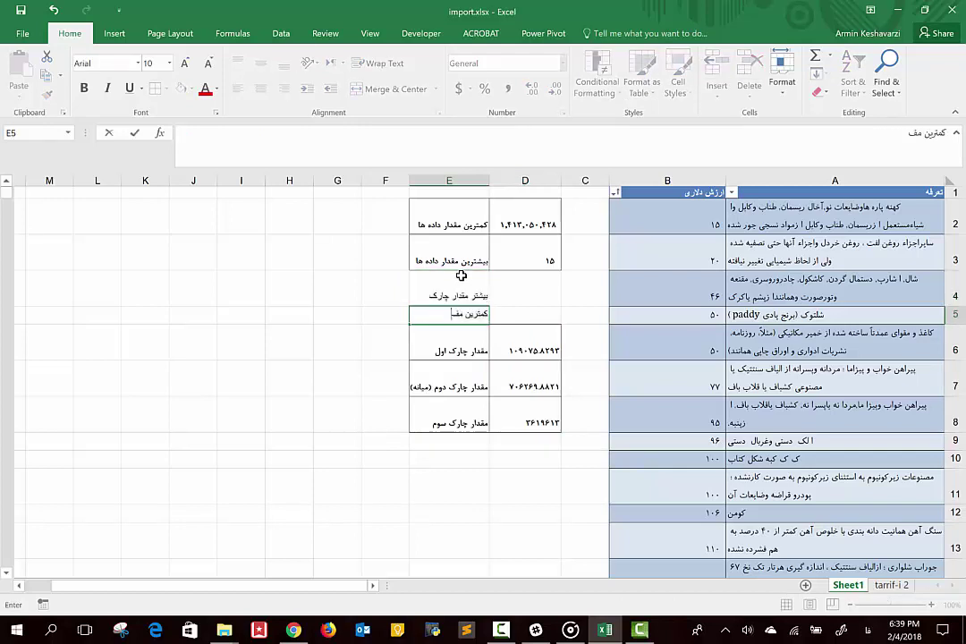
{"action": "key", "text": "BackSpace"}
{"action": "type", "text": "قدار "}
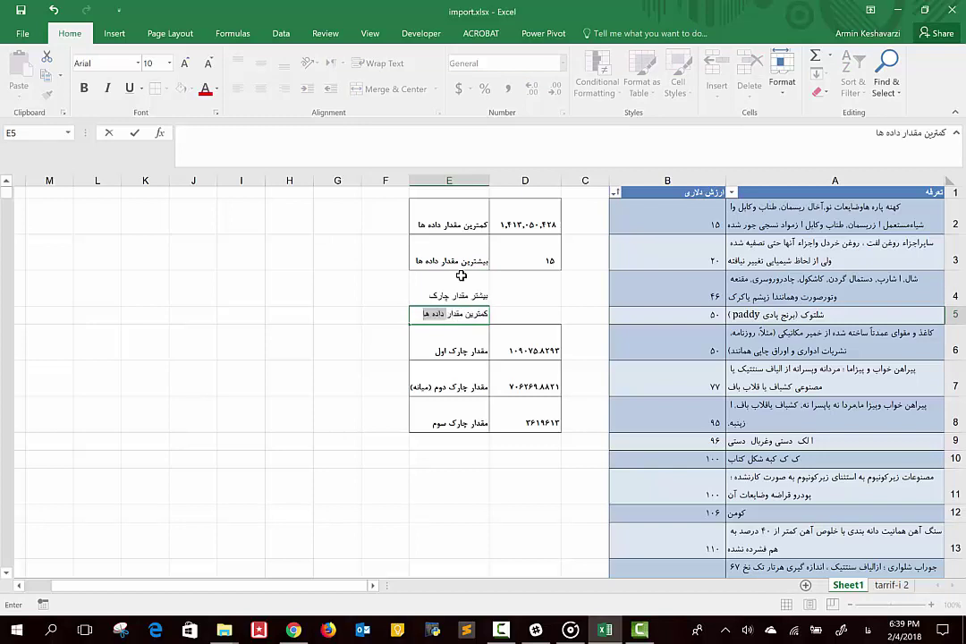
{"action": "type", "text": "چارک"}
{"action": "key", "text": "Return"}
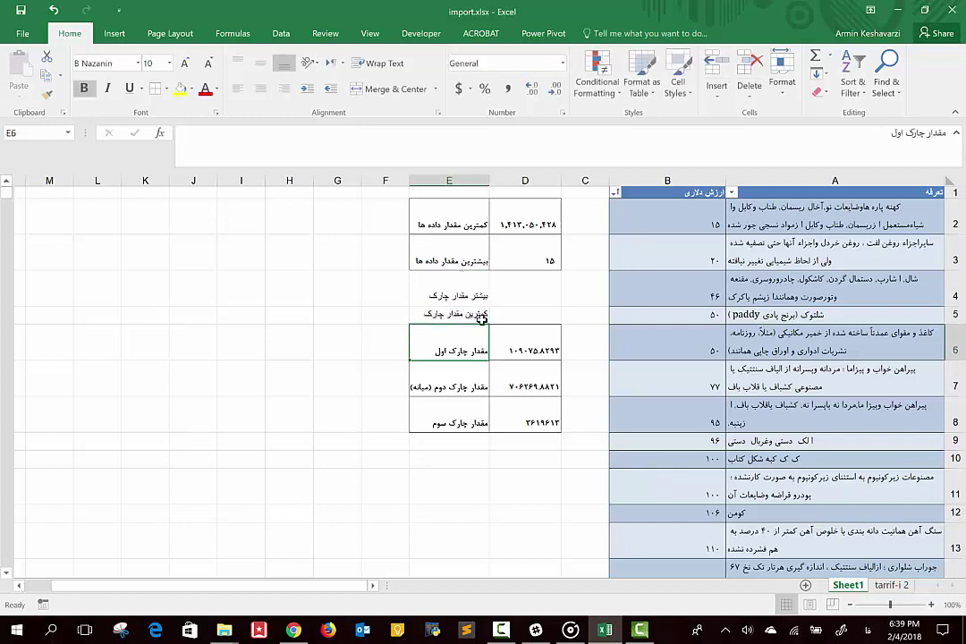
Copy D6's quartile formula into D4 and change its quart argument to 4.
{"action": "left_click", "coordinate": [514, 358]}
{"action": "key", "text": "ctrl+c"}
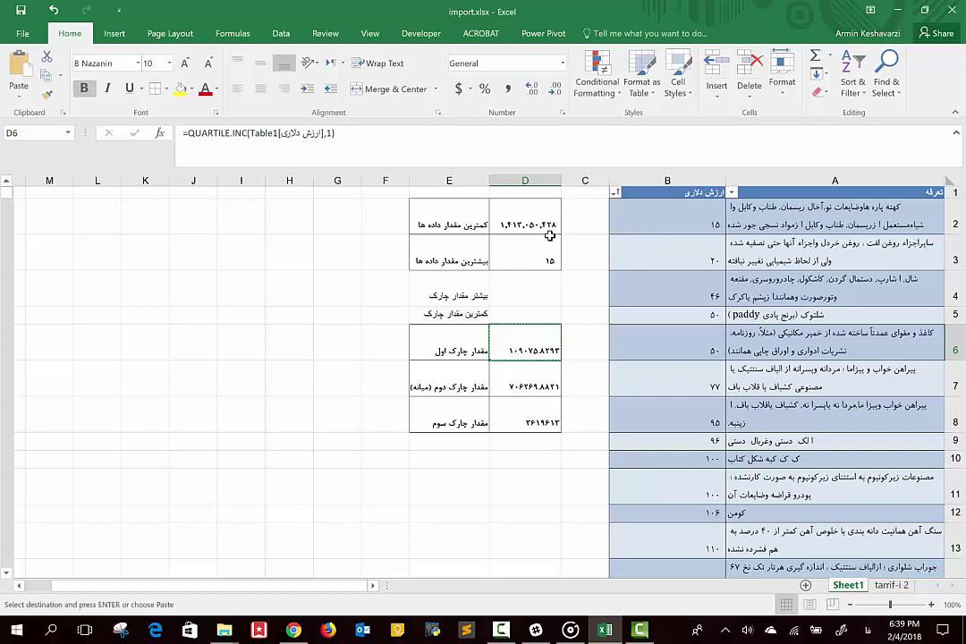
{"action": "left_click", "coordinate": [511, 283]}
{"action": "key", "text": "ctrl+v"}
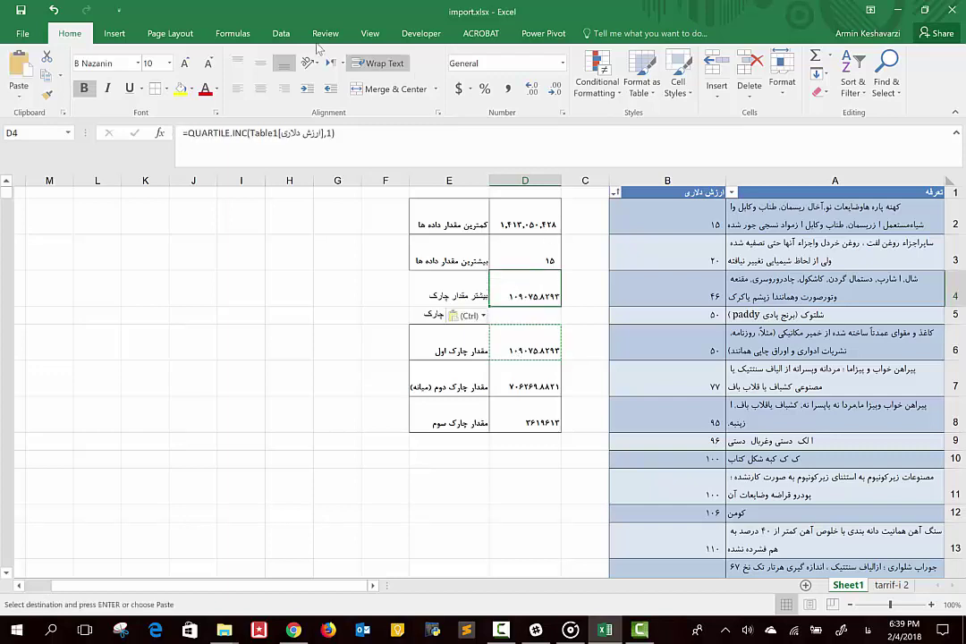
{"action": "left_click", "coordinate": [331, 134]}
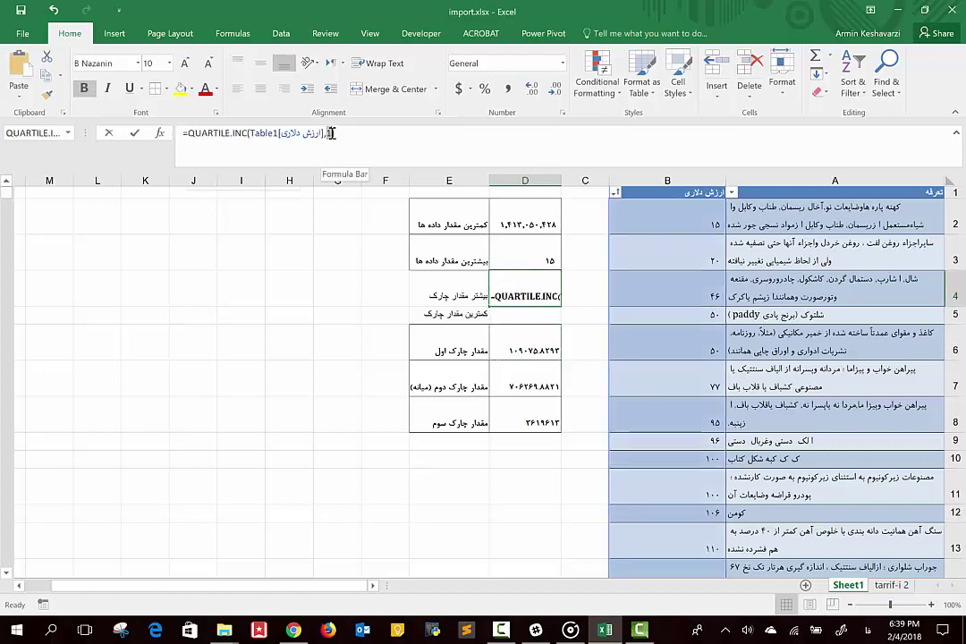
{"action": "left_click", "coordinate": [331, 133]}
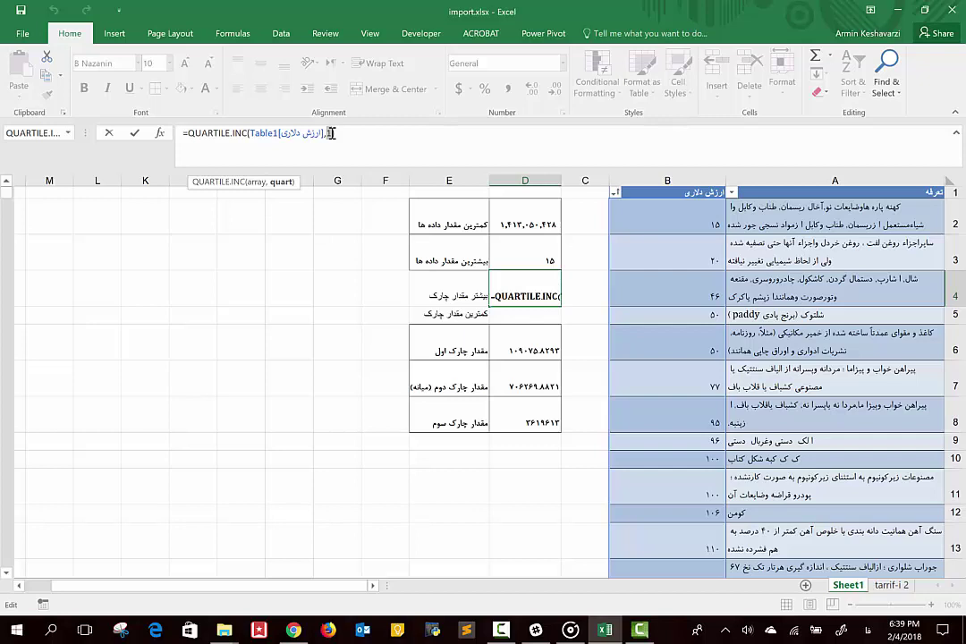
{"action": "type", "text": "4"}
{"action": "key", "text": "Return"}
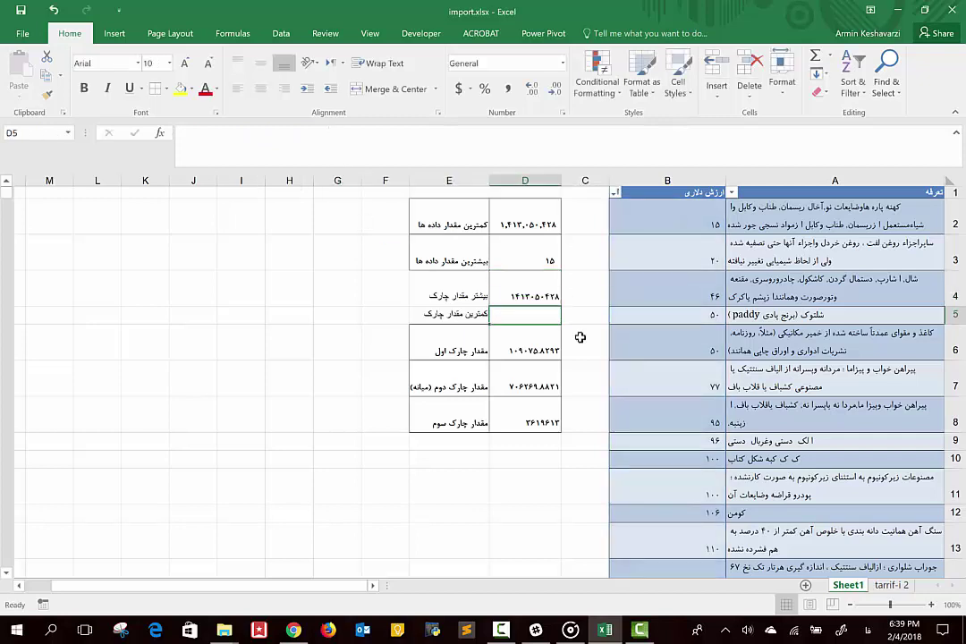
Give D4 the thousands-separated number format of D2, then clear its trial result.
{"action": "left_click", "coordinate": [536, 223]}
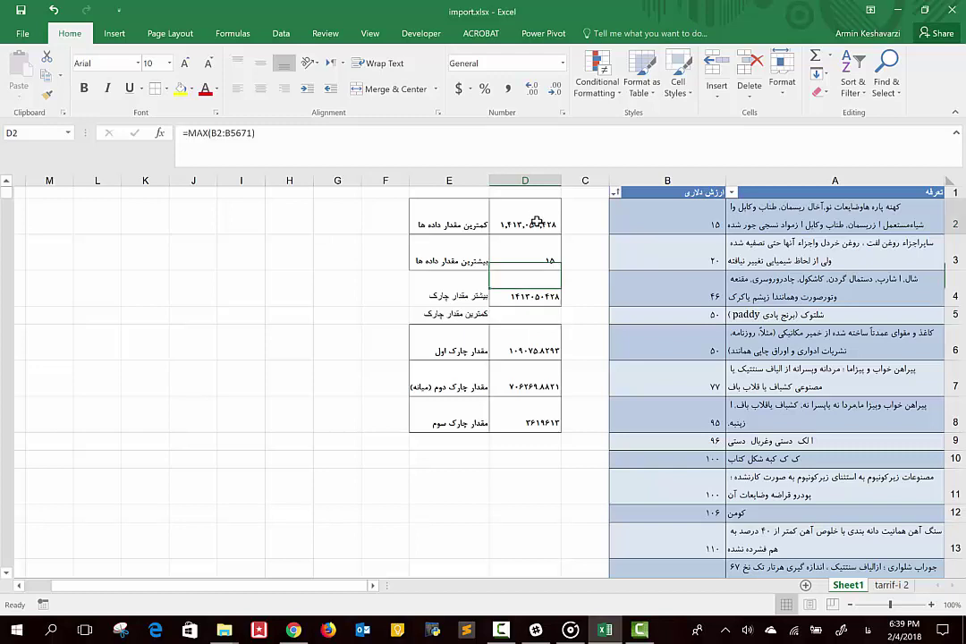
{"action": "left_click", "coordinate": [47, 93]}
{"action": "left_click", "coordinate": [513, 287]}
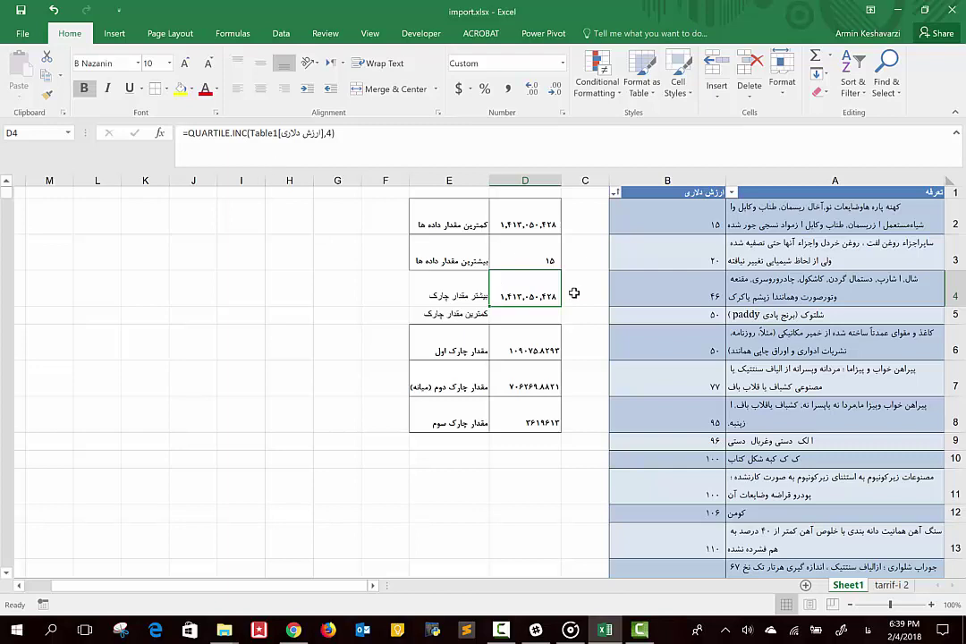
{"action": "key", "text": "Delete"}
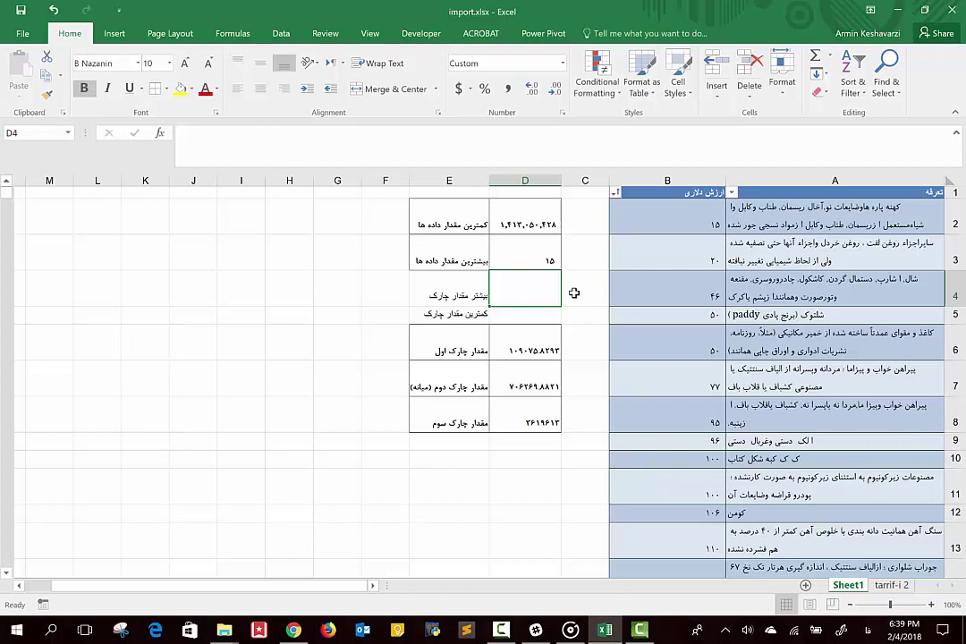
Enter =D8+(1.5*(D8-D6)) in D4, giving the upper fence 8,885,419.
{"action": "type", "text": "="}
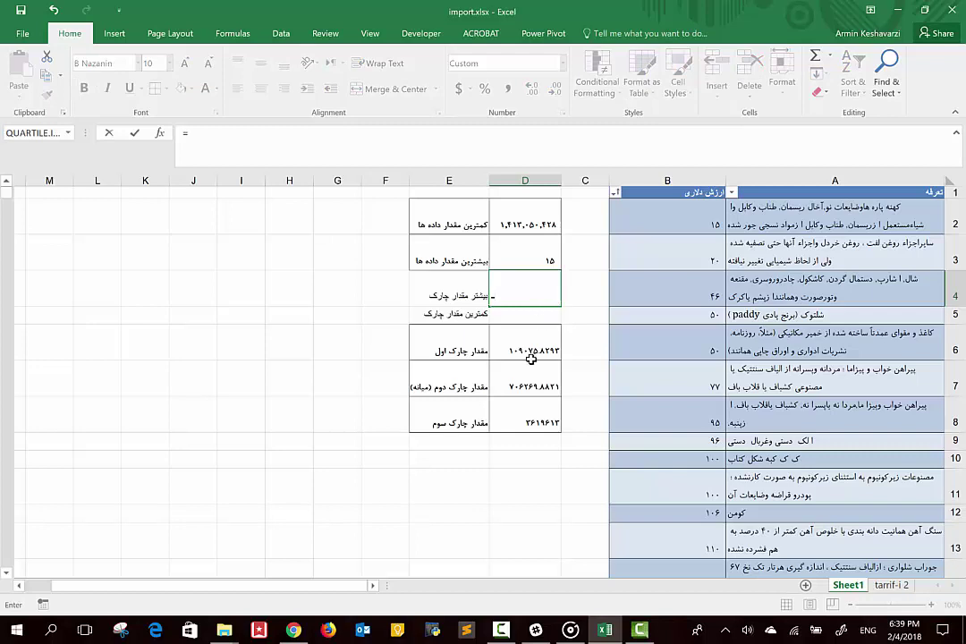
{"action": "left_click", "coordinate": [510, 420]}
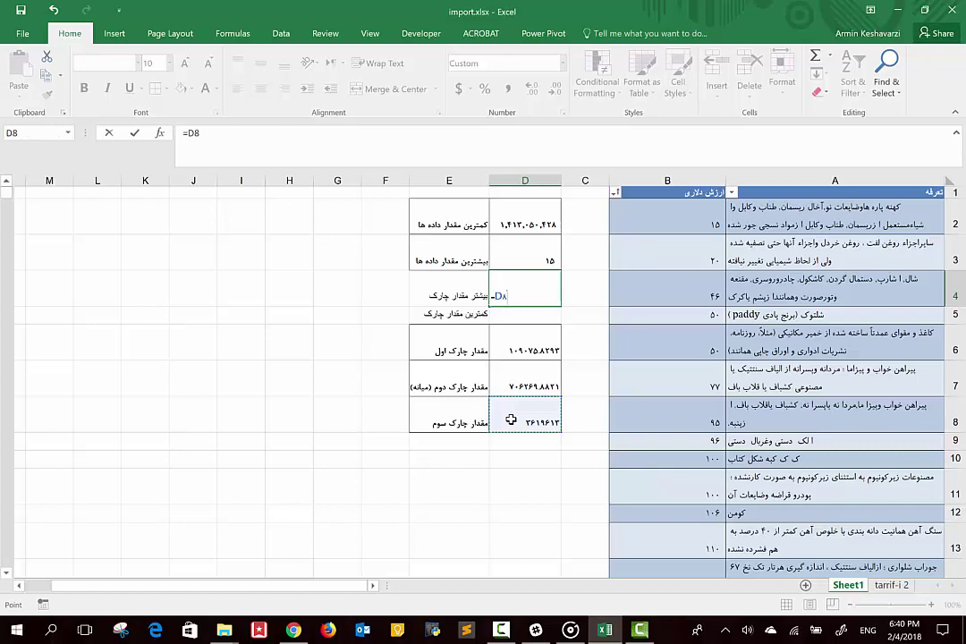
{"action": "type", "text": "+(1.5*("}
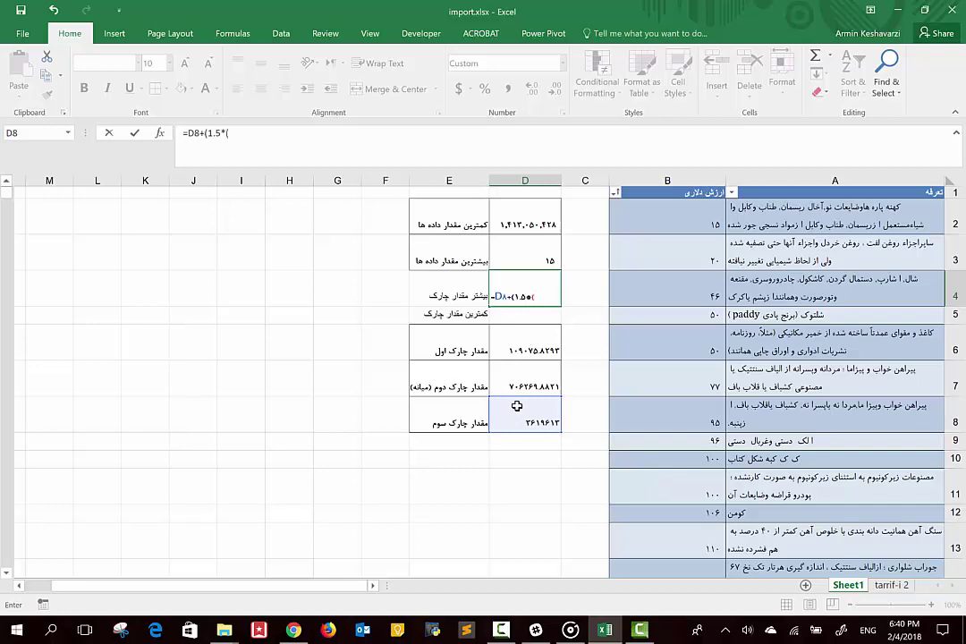
{"action": "left_click", "coordinate": [517, 406]}
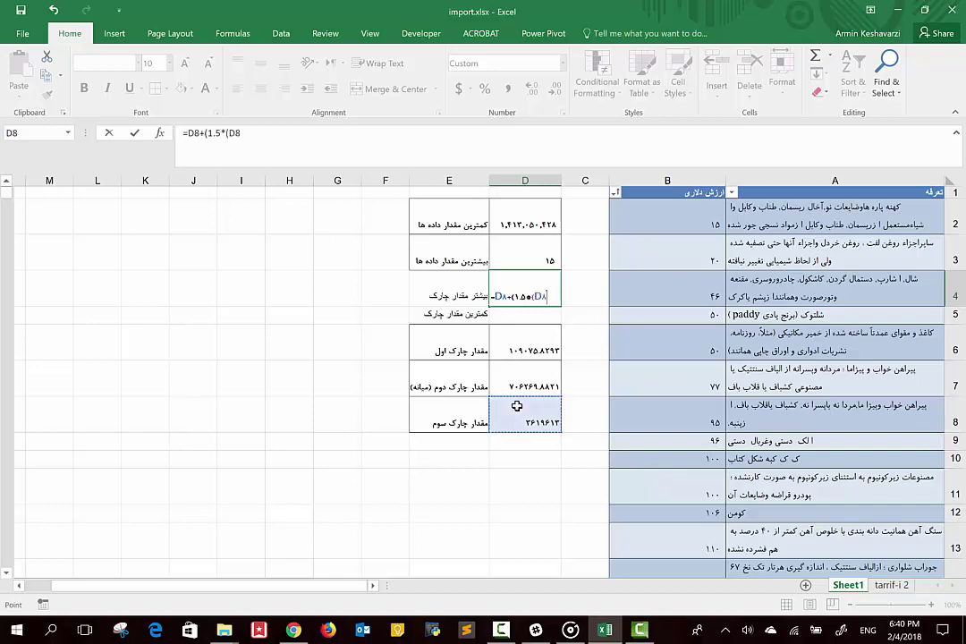
{"action": "type", "text": "-"}
{"action": "left_click", "coordinate": [523, 350]}
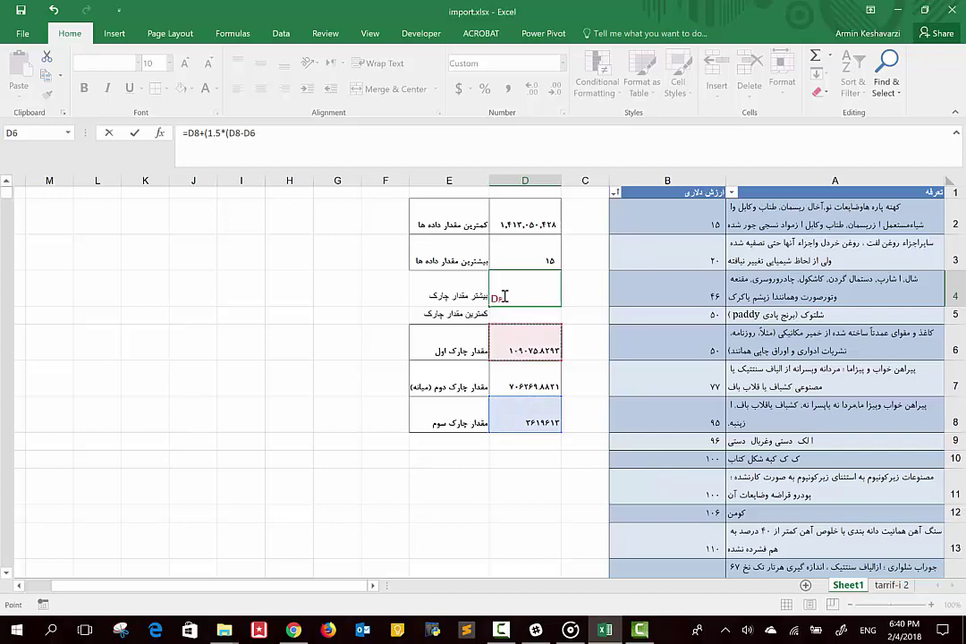
{"action": "left_click", "coordinate": [275, 134]}
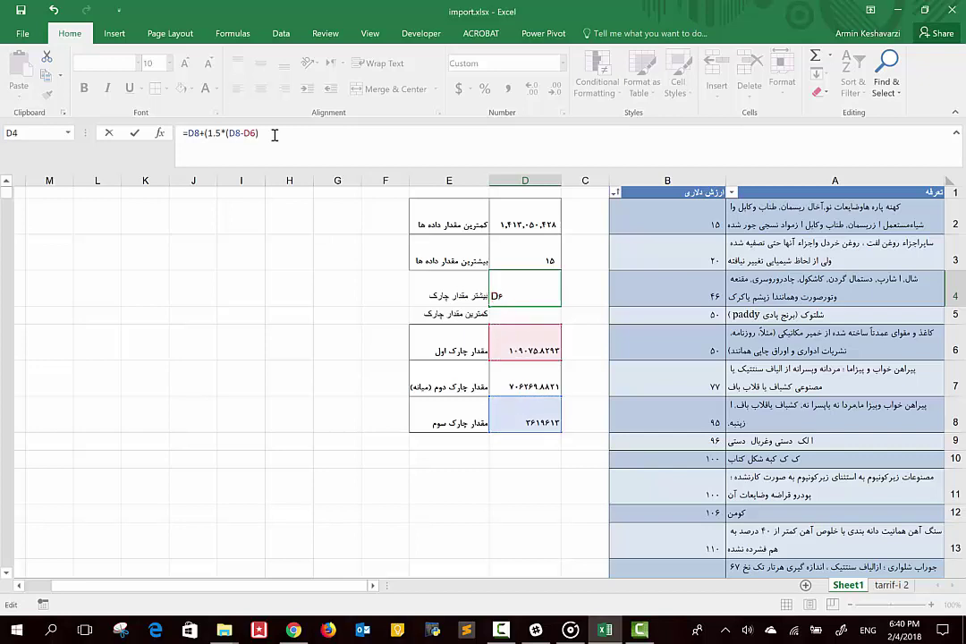
{"action": "type", "text": ")"}
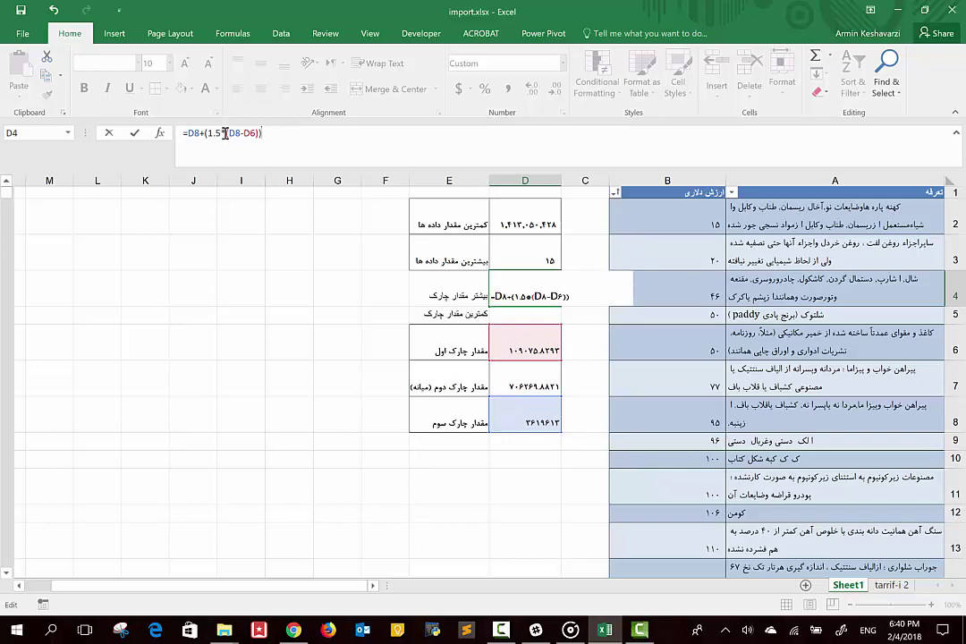
{"action": "left_click_drag", "start_coordinate": [229, 134], "coordinate": [254, 133]}
{"action": "left_click", "coordinate": [262, 133]}
{"action": "key", "text": "Return"}
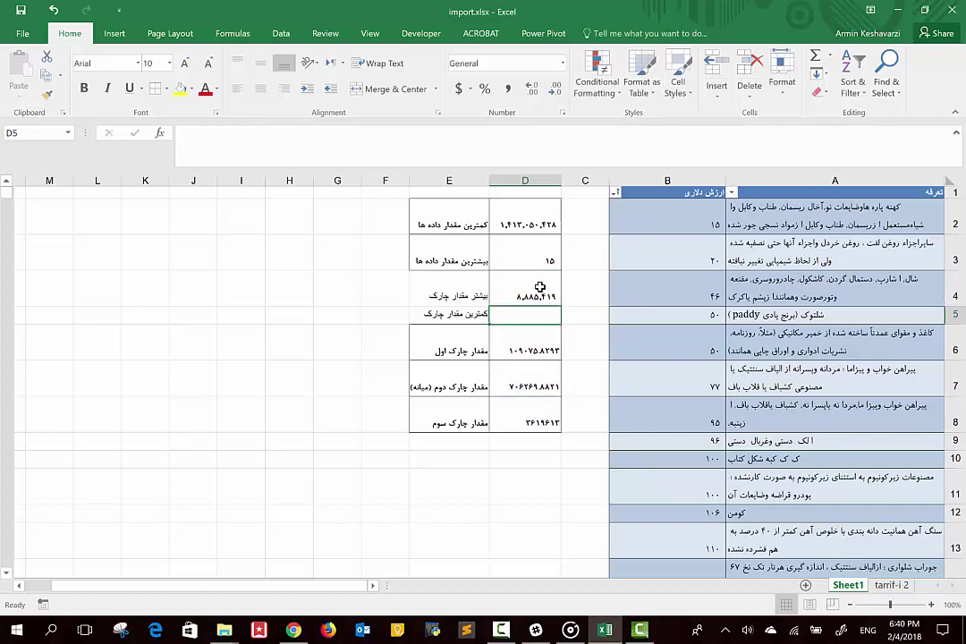
Review the upper fence in D4, then copy D6's quartile formula into D5.
{"action": "left_click", "coordinate": [539, 292]}
{"action": "left_click", "coordinate": [444, 295]}
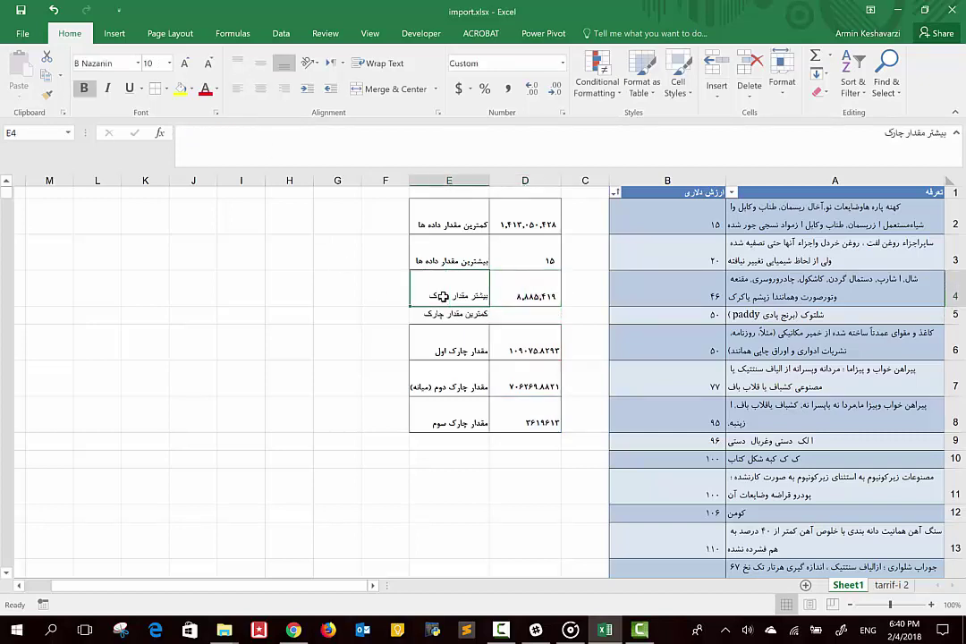
{"action": "left_click", "coordinate": [523, 312]}
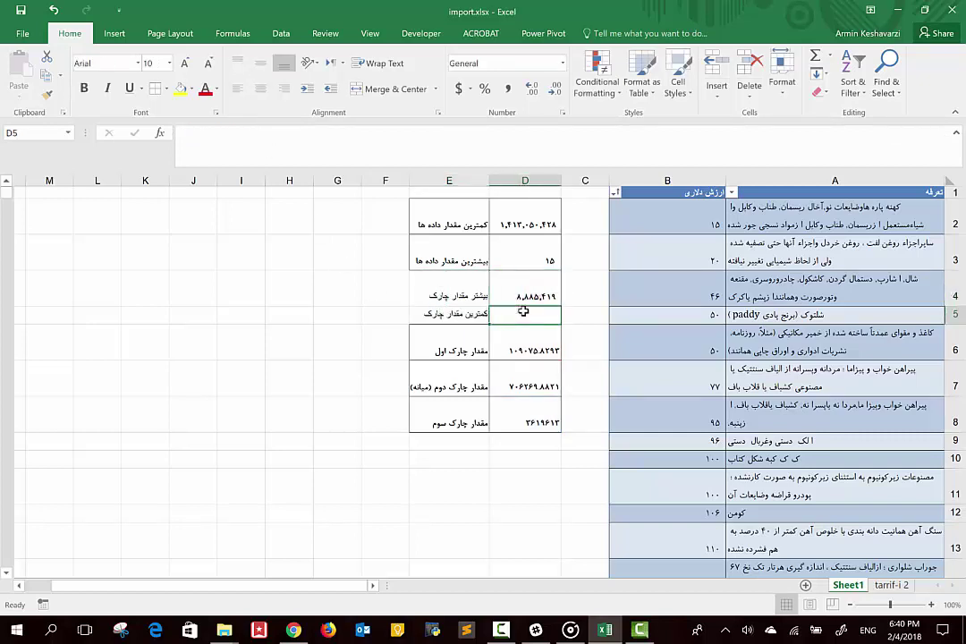
{"action": "left_click", "coordinate": [524, 338]}
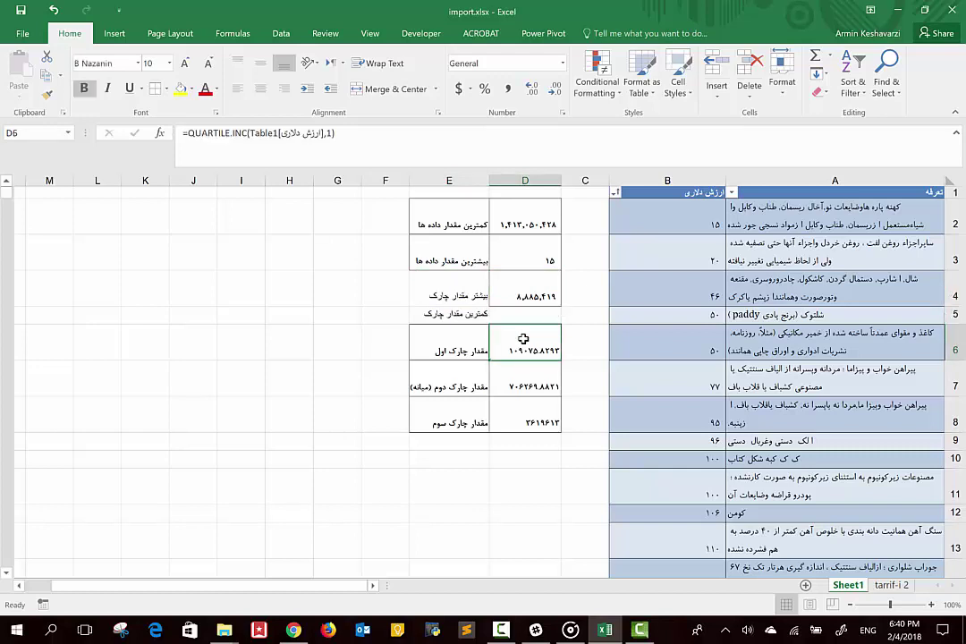
{"action": "key", "text": "ctrl+c"}
{"action": "left_click", "coordinate": [523, 314]}
{"action": "key", "text": "ctrl+v"}
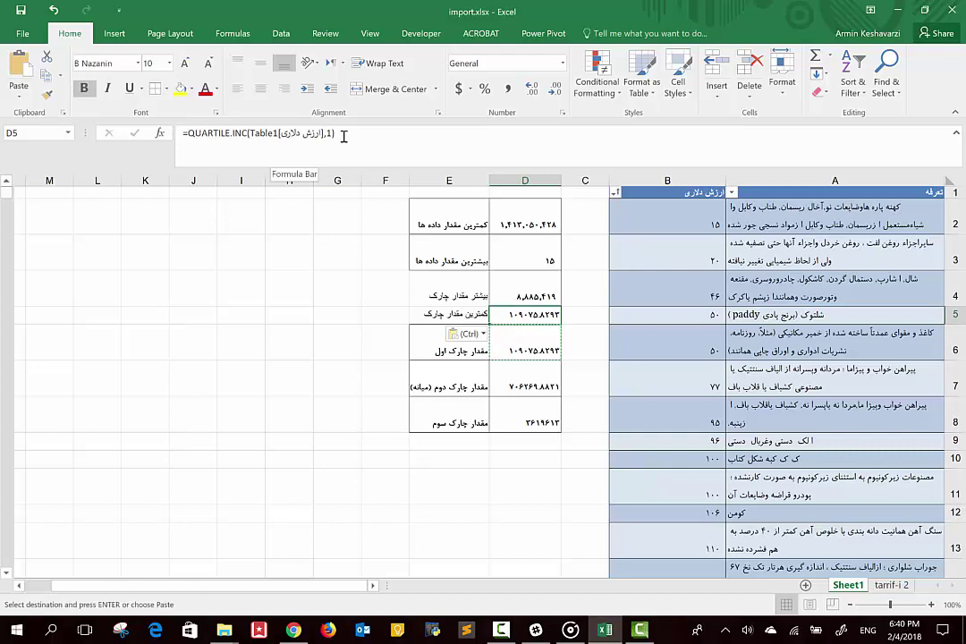
Replace D5 with the lower fence formula =D6-(1.5*(D8-D6)).
{"action": "type", "text": "="}
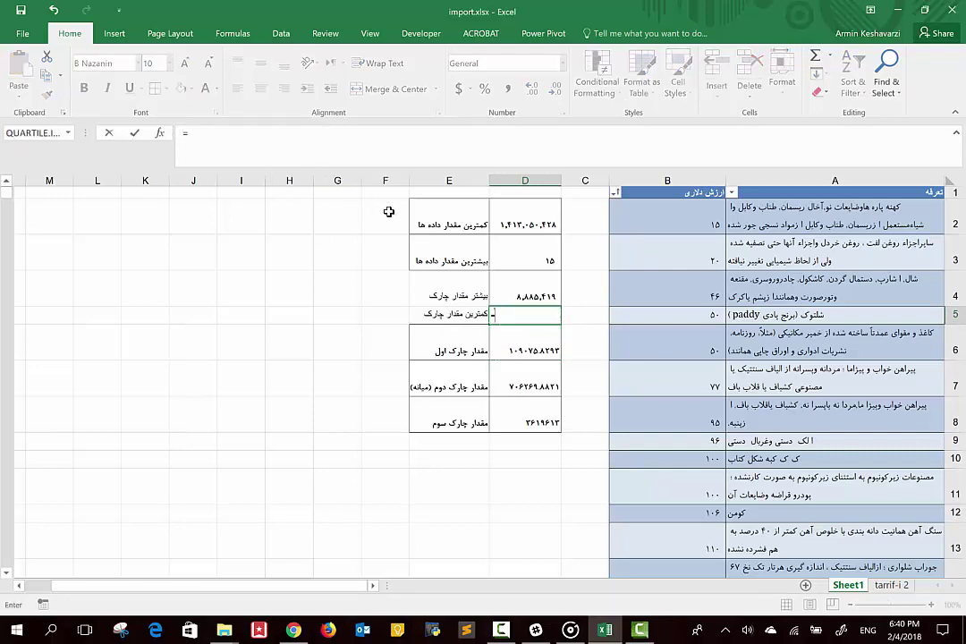
{"action": "left_click", "coordinate": [532, 345]}
{"action": "type", "text": "-(1.5*("}
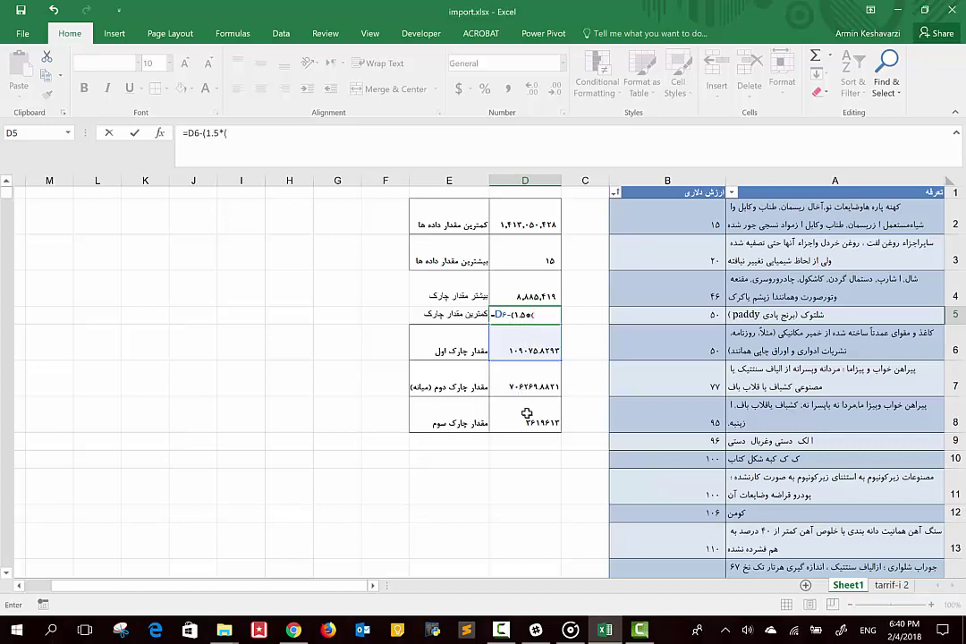
{"action": "left_click", "coordinate": [527, 413]}
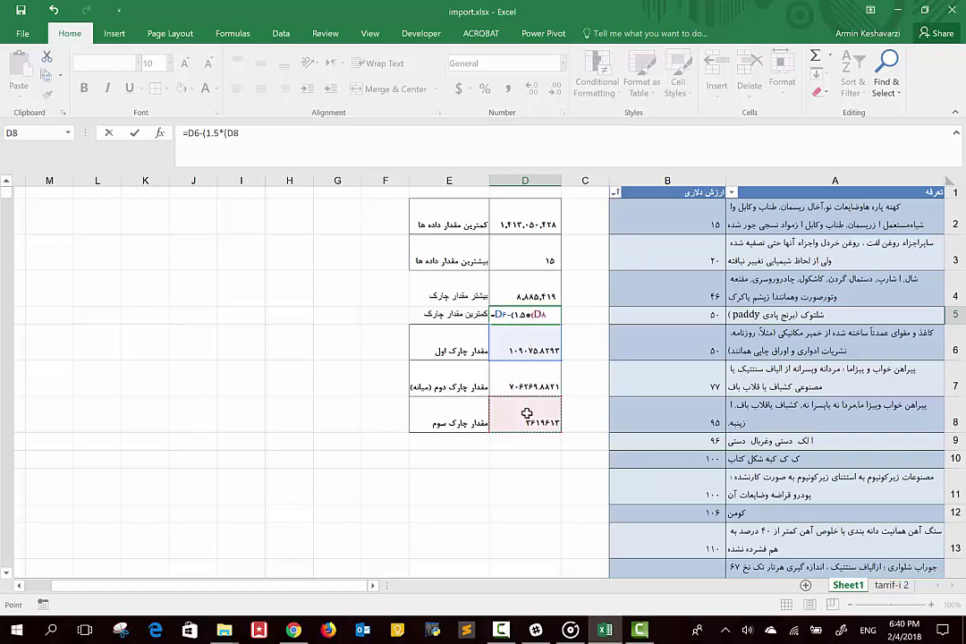
{"action": "type", "text": "-"}
{"action": "left_click", "coordinate": [524, 350]}
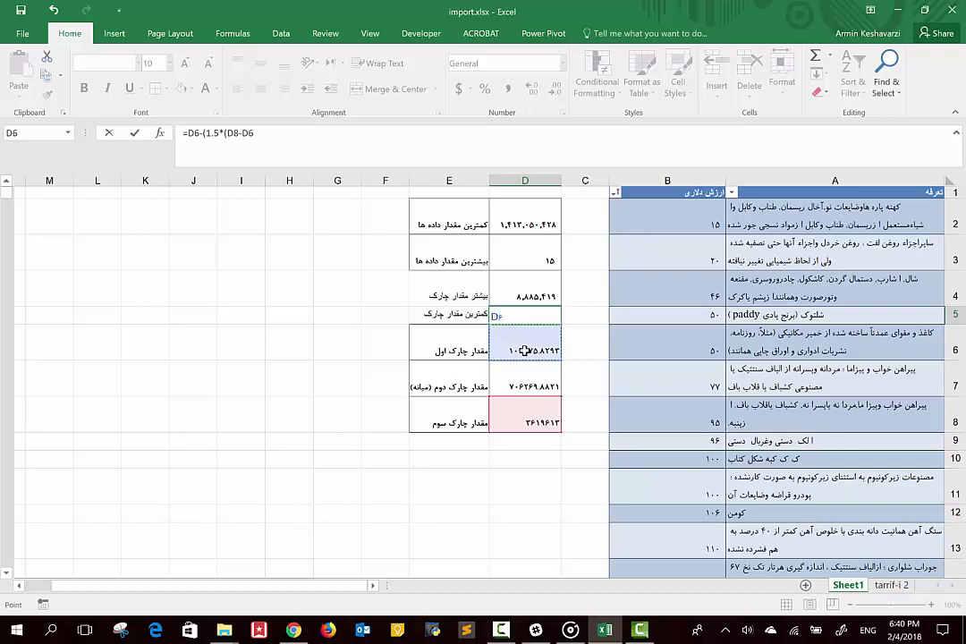
{"action": "type", "text": "))"}
{"action": "key", "text": "Return"}
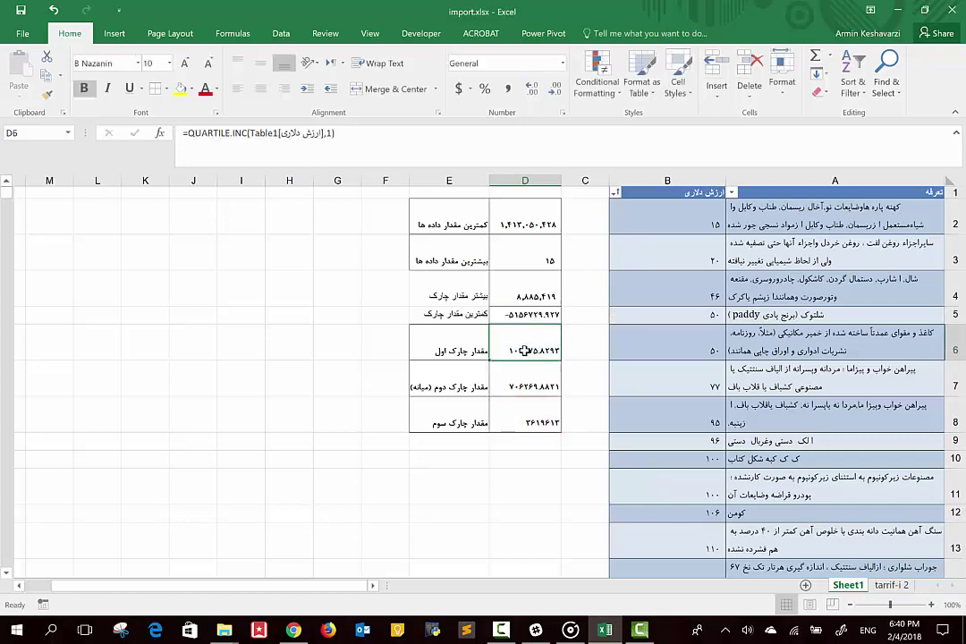
{"action": "left_click", "coordinate": [527, 314]}
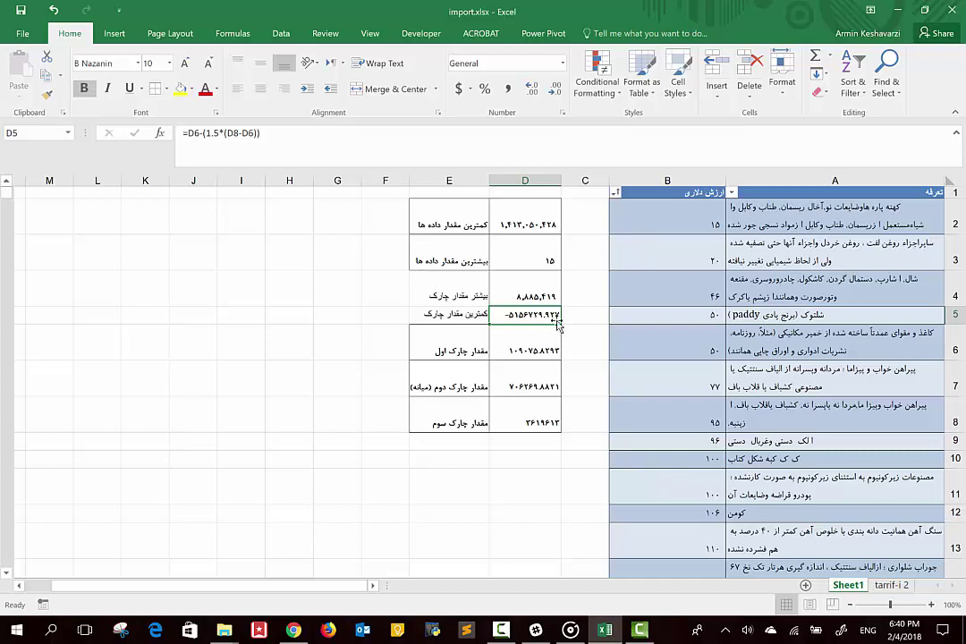
Copy E3's label formatting onto the labels in E4:E6 with Format Painter.
{"action": "left_click", "coordinate": [444, 254]}
{"action": "left_click", "coordinate": [47, 96]}
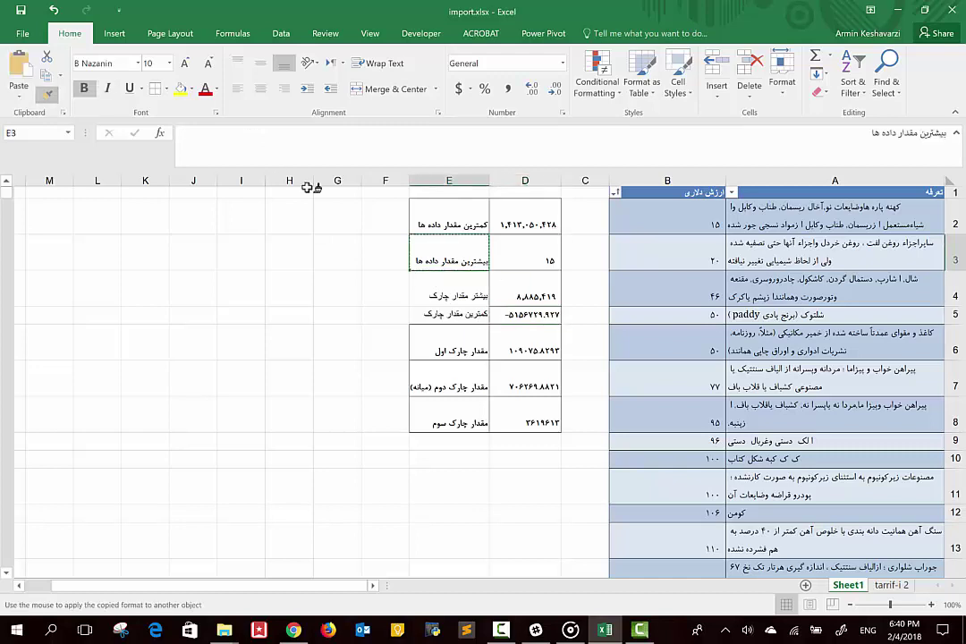
{"action": "left_click_drag", "start_coordinate": [444, 296], "coordinate": [464, 352]}
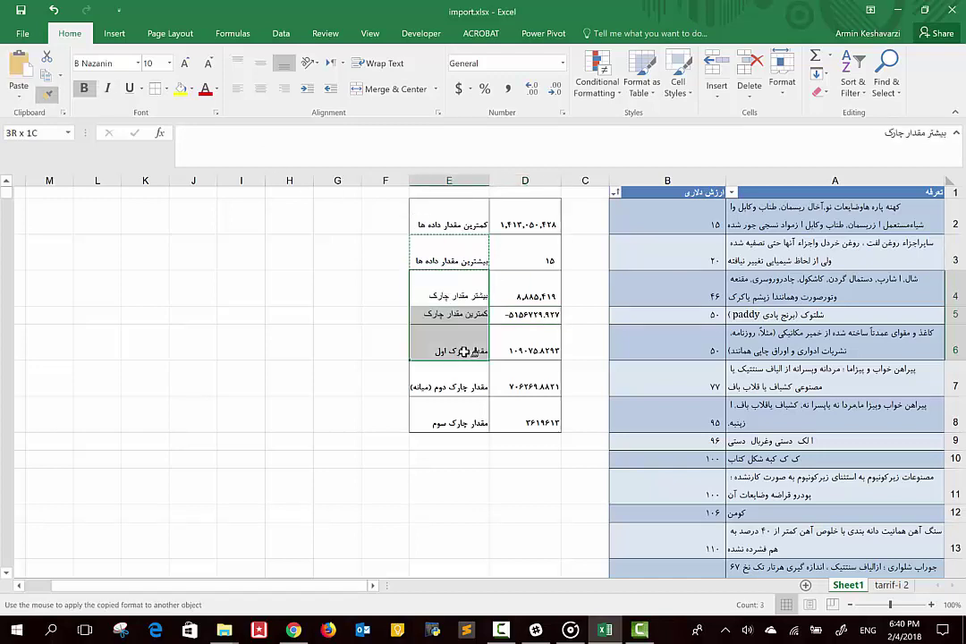
Select label cells E2 through E8 and bring up the Fill Color choices.
{"action": "left_click", "coordinate": [443, 219]}
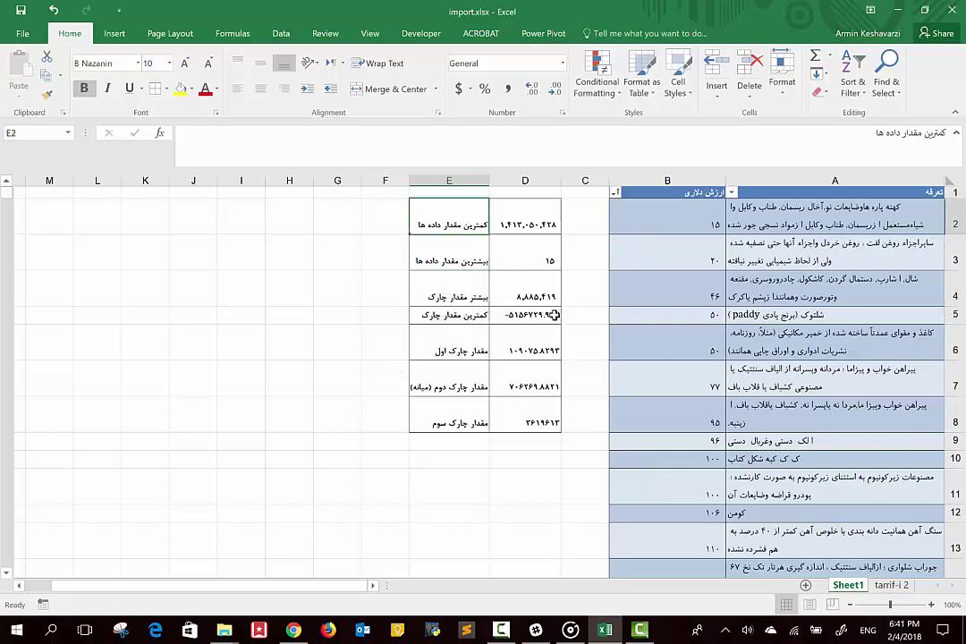
{"action": "left_click", "coordinate": [584, 313]}
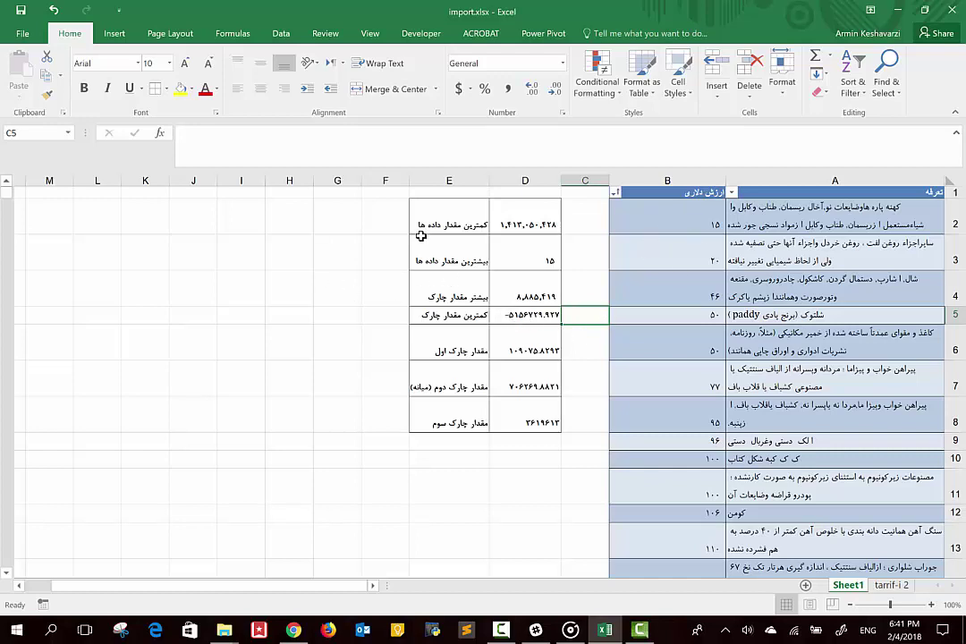
{"action": "left_click", "coordinate": [454, 221]}
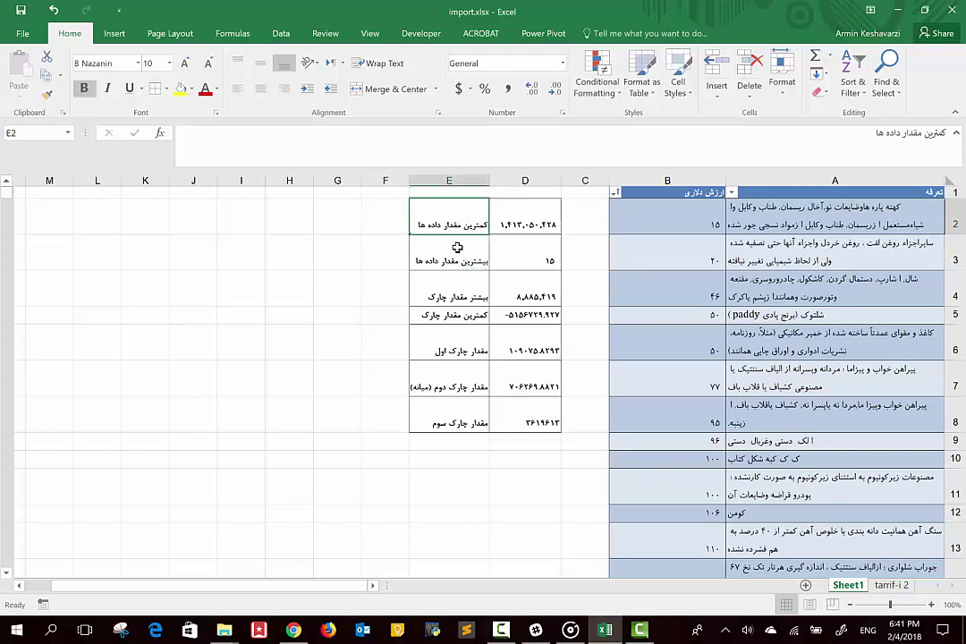
{"action": "left_click", "coordinate": [415, 258], "text": "shift"}
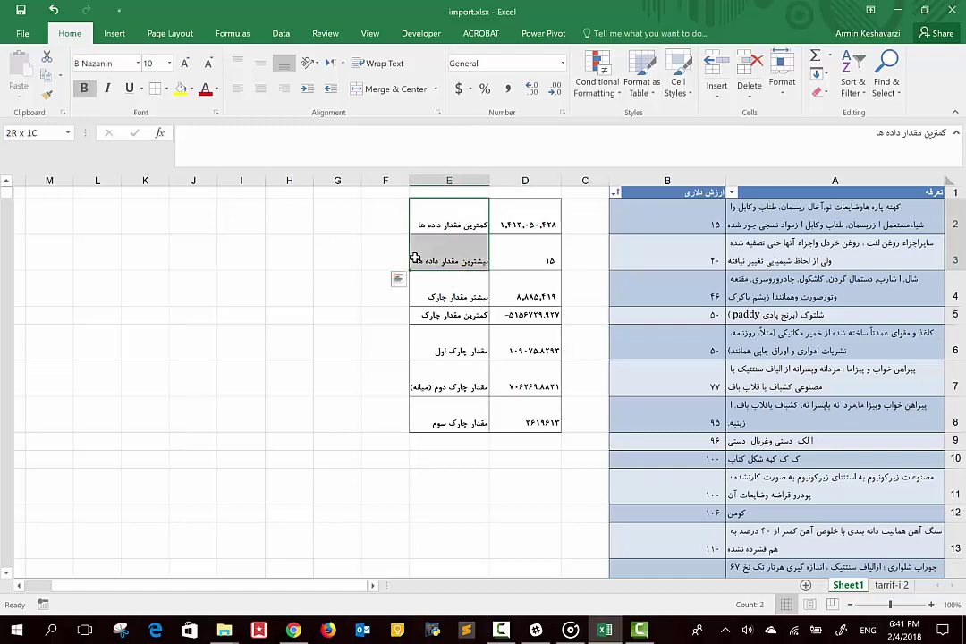
{"action": "key", "text": "shift+Down"}
{"action": "key", "text": "shift+Down"}
{"action": "key", "text": "shift+Down"}
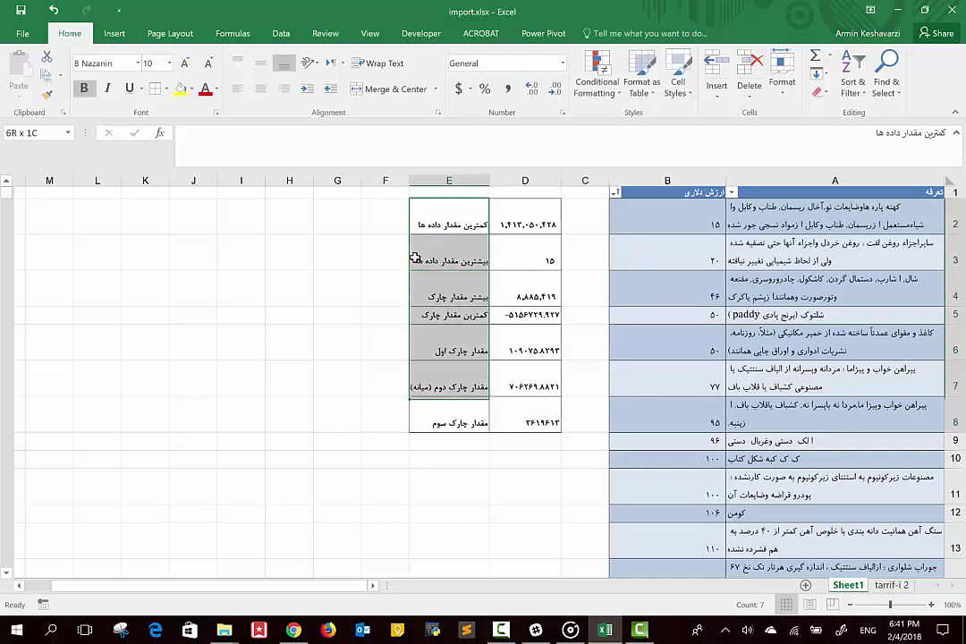
{"action": "left_click", "coordinate": [188, 90]}
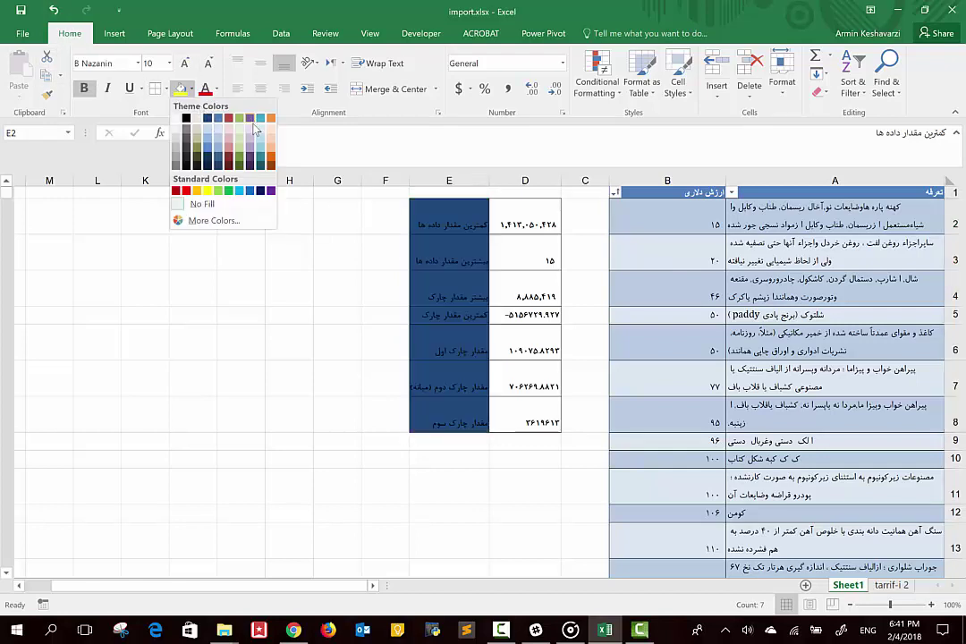
Fill labels E2:E8 light orange and middle-align their text.
{"action": "left_click", "coordinate": [273, 138]}
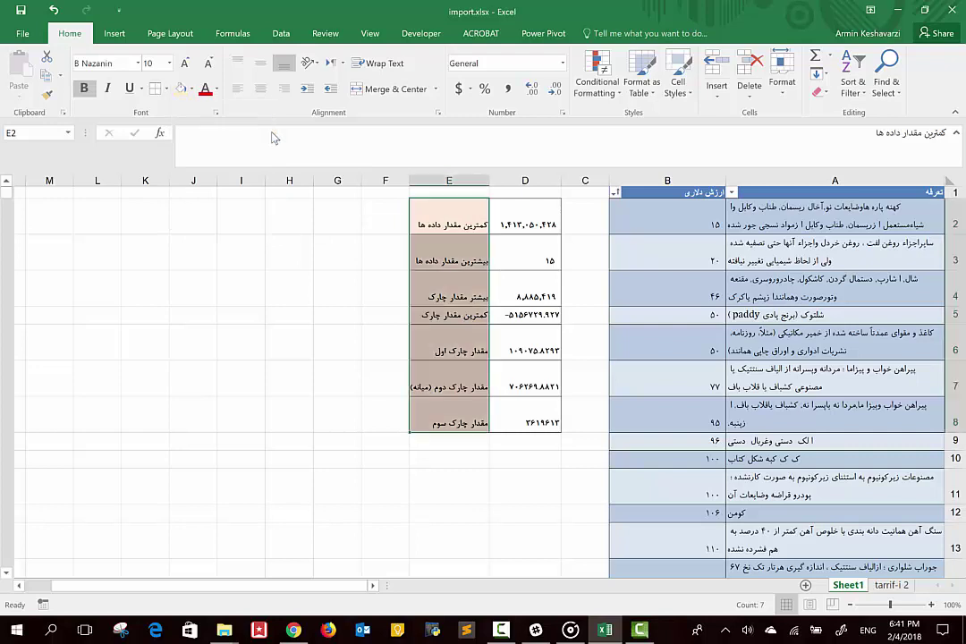
{"action": "key", "text": "ctrl+b"}
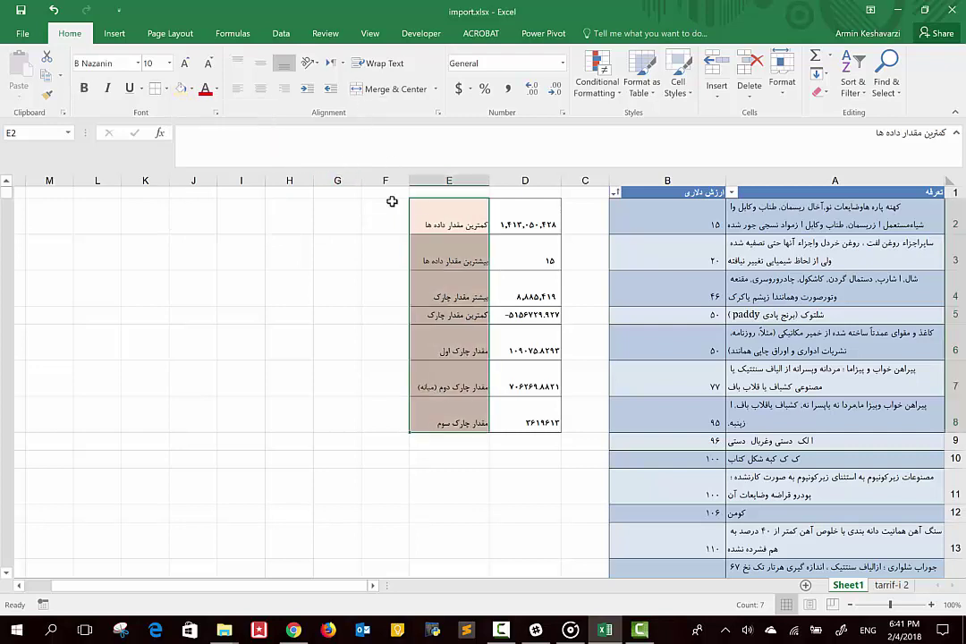
{"action": "key", "text": "ctrl+b"}
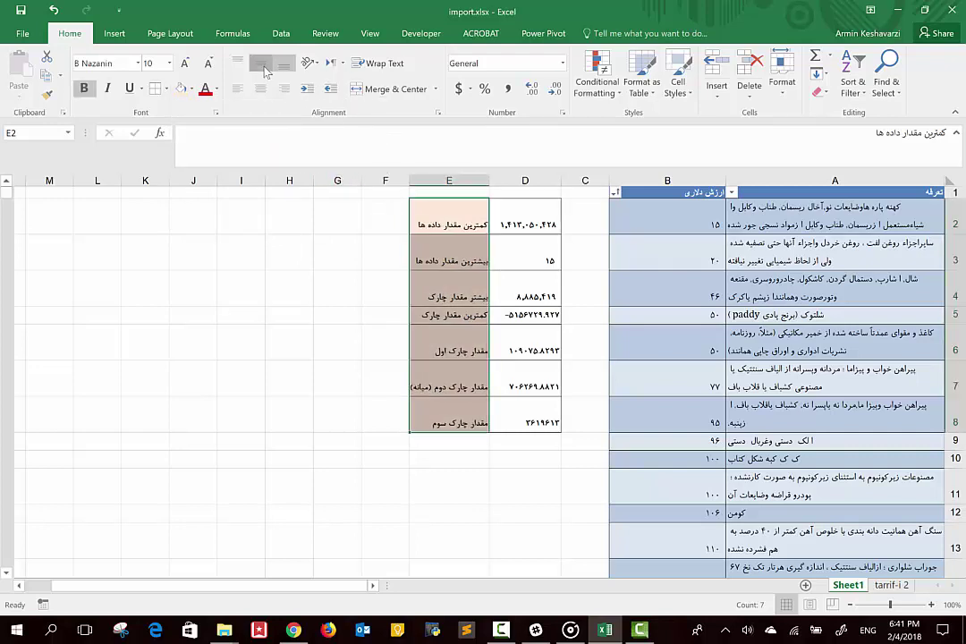
{"action": "left_click", "coordinate": [262, 66]}
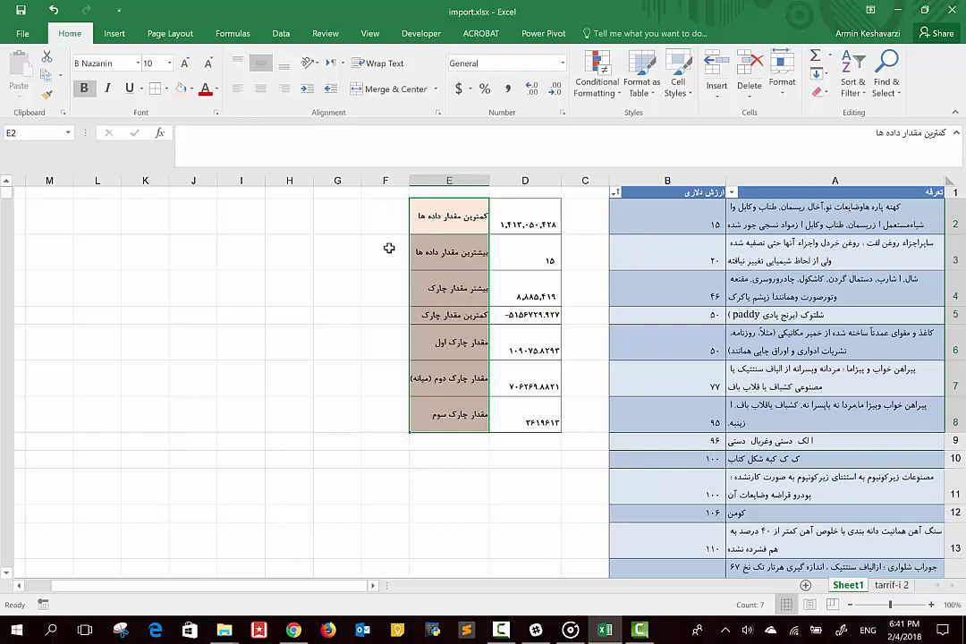
Middle-align and horizontally centre the summary values in D2:D8.
{"action": "left_click", "coordinate": [389, 248]}
{"action": "mouse_move", "coordinate": [501, 219]}
{"action": "left_mouse_down"}
{"action": "mouse_move", "coordinate": [539, 432]}
{"action": "mouse_move", "coordinate": [534, 420]}
{"action": "left_mouse_up"}
{"action": "left_click", "coordinate": [260, 63]}
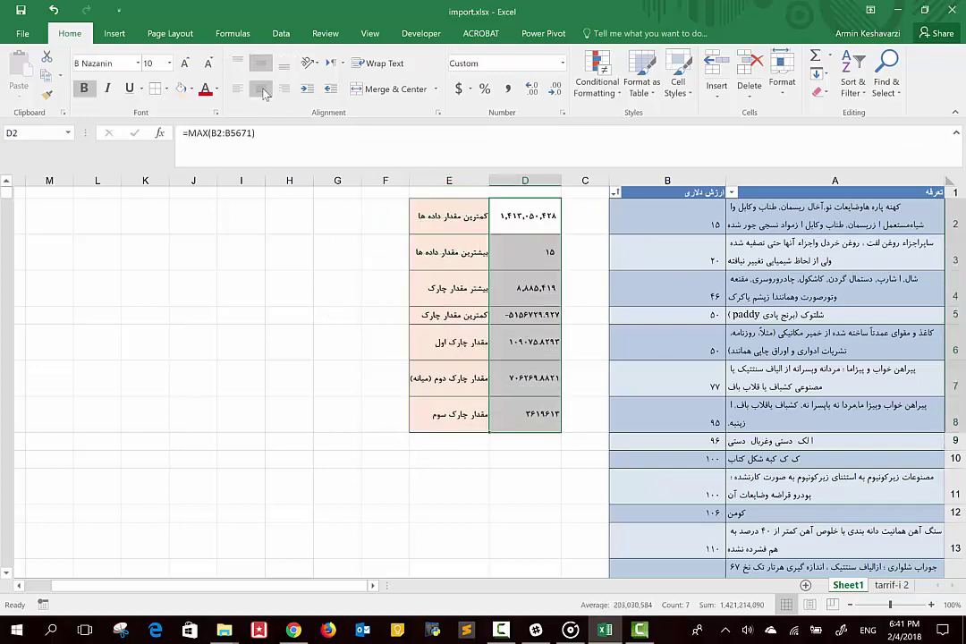
{"action": "left_click", "coordinate": [260, 88]}
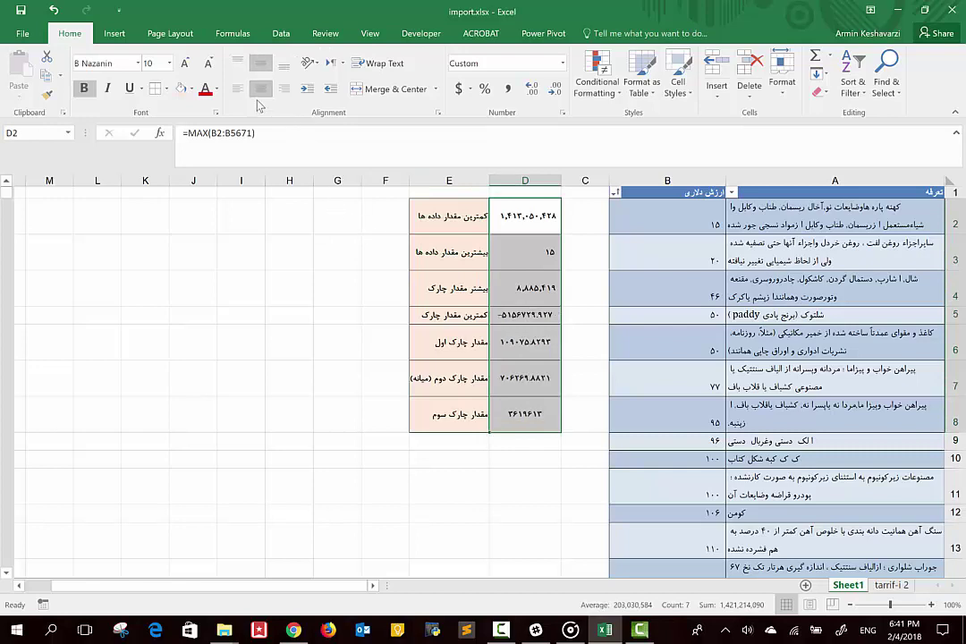
{"action": "left_click", "coordinate": [427, 332]}
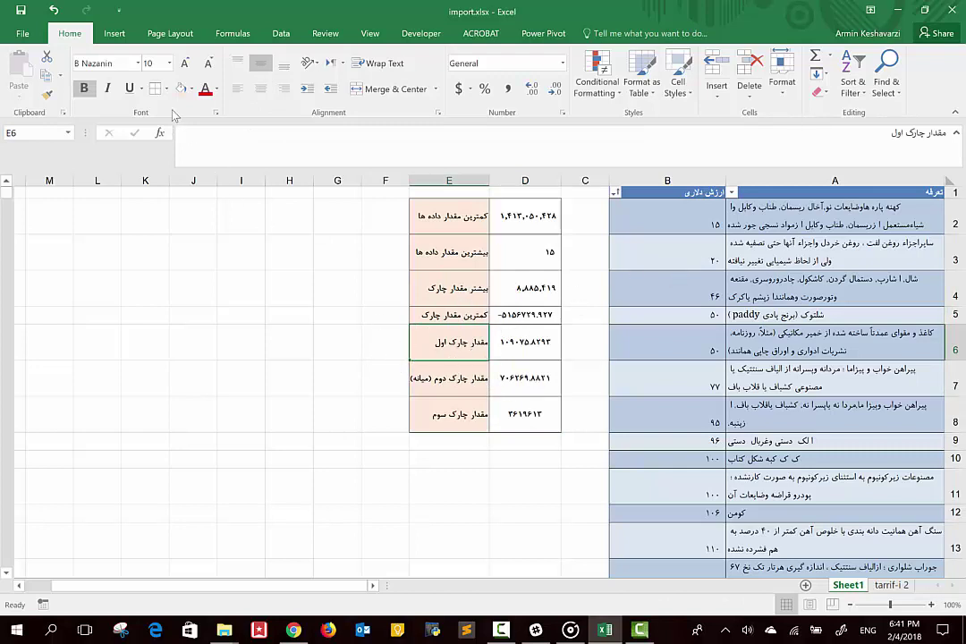
{"action": "left_click", "coordinate": [115, 34]}
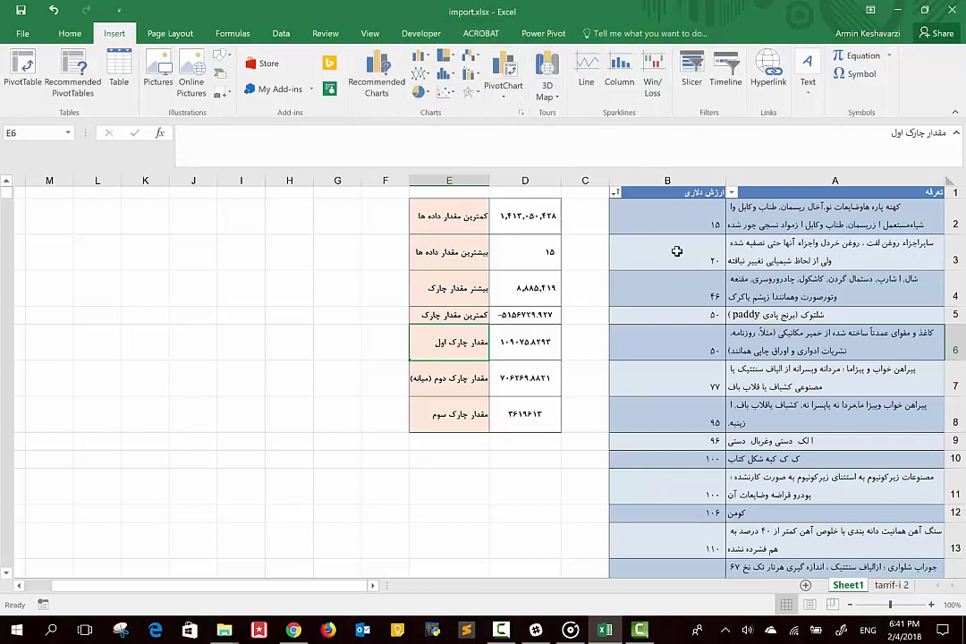
Insert a Box and Whisker statistic chart from the column B dollar values, excluding the header.
{"action": "left_click", "coordinate": [701, 223]}
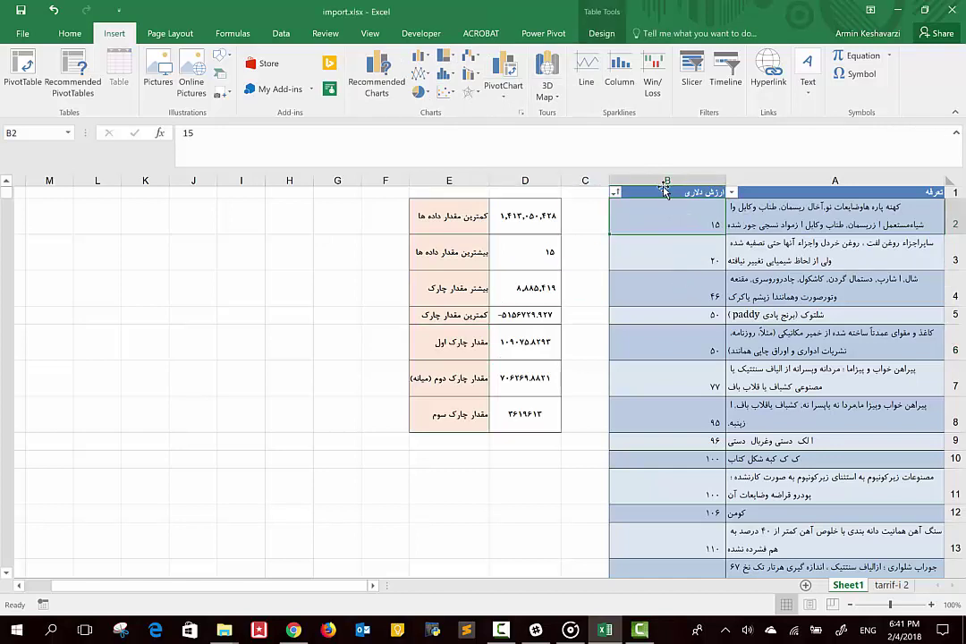
{"action": "left_click", "coordinate": [667, 188]}
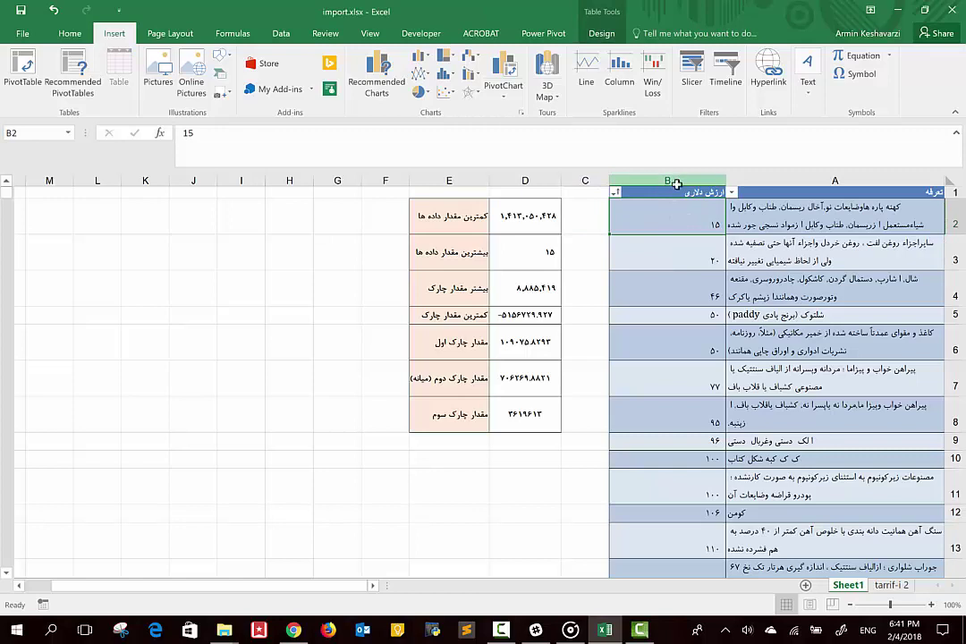
{"action": "left_click", "coordinate": [677, 189]}
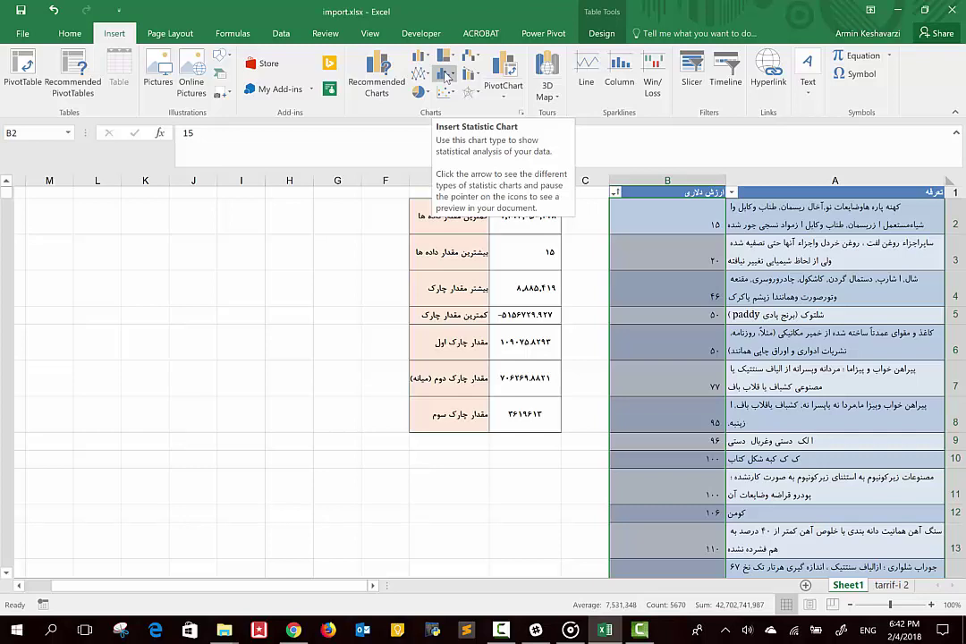
{"action": "left_click", "coordinate": [445, 76]}
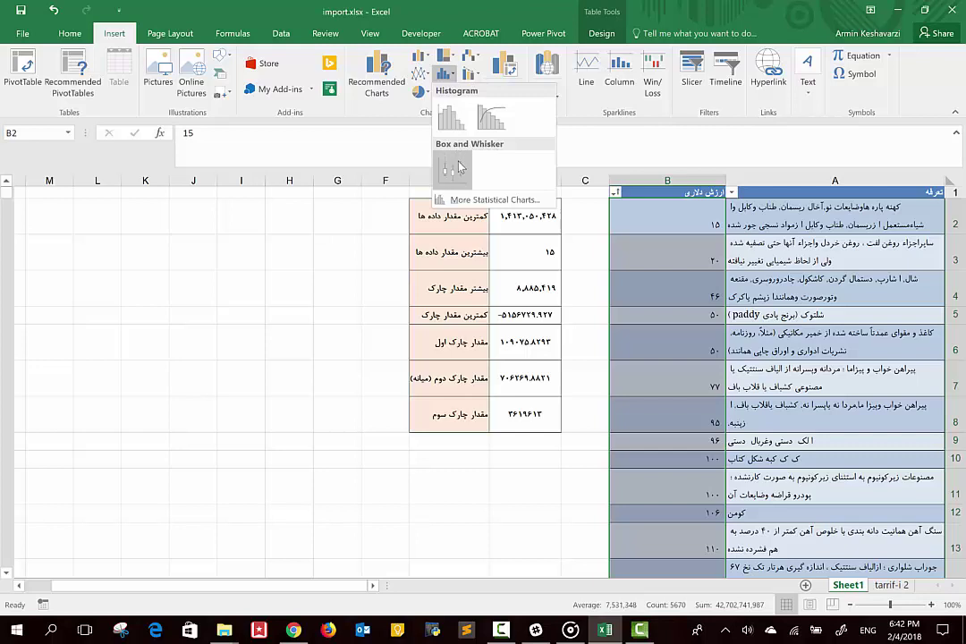
{"action": "left_click", "coordinate": [458, 165]}
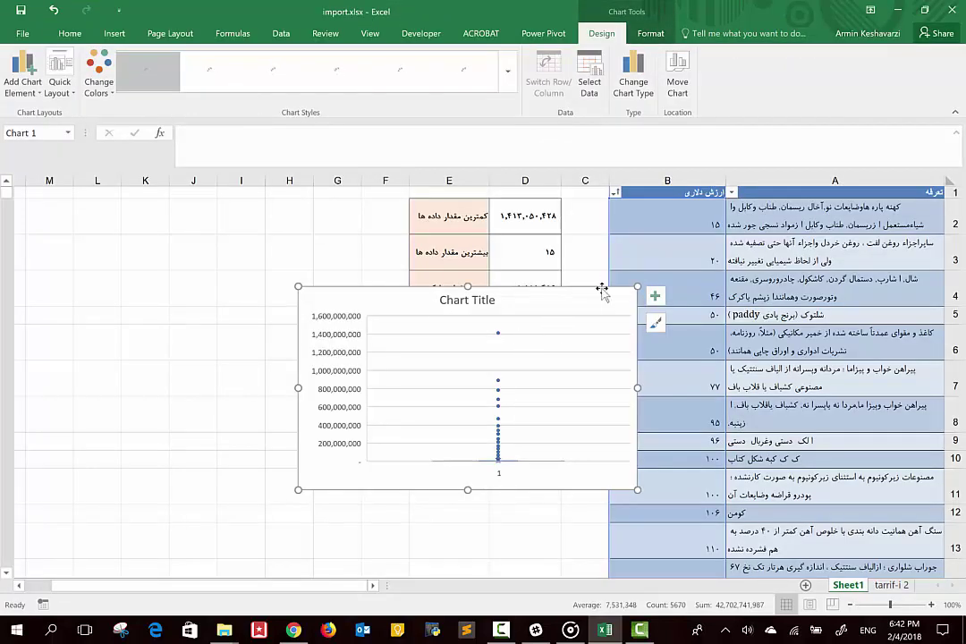
Drag the box-and-whisker chart beside the summary block, narrowing it and stretching it taller.
{"action": "left_click_drag", "start_coordinate": [601, 288], "coordinate": [370, 197]}
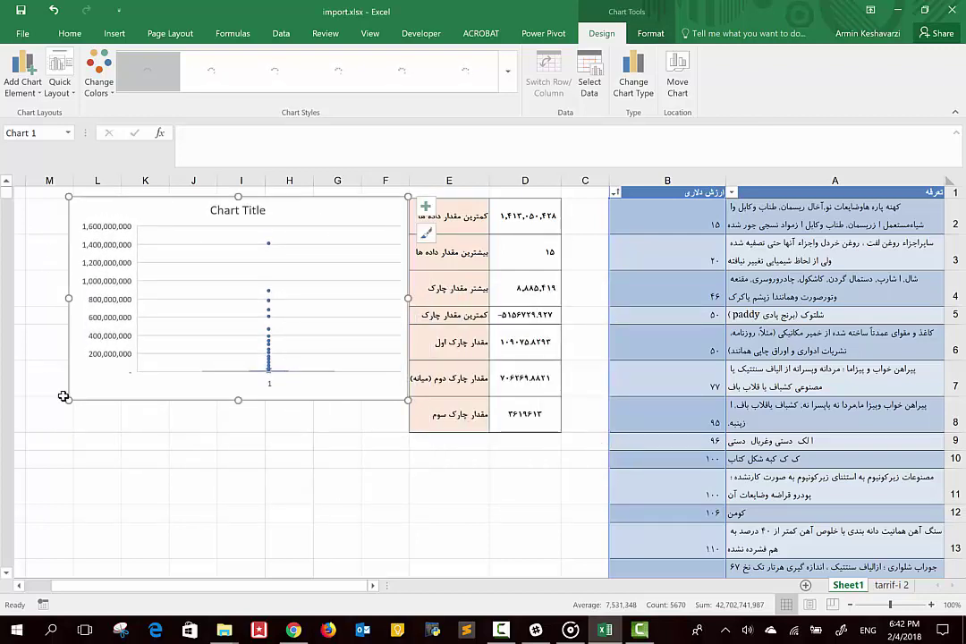
{"action": "left_click_drag", "start_coordinate": [69, 296], "coordinate": [186, 288]}
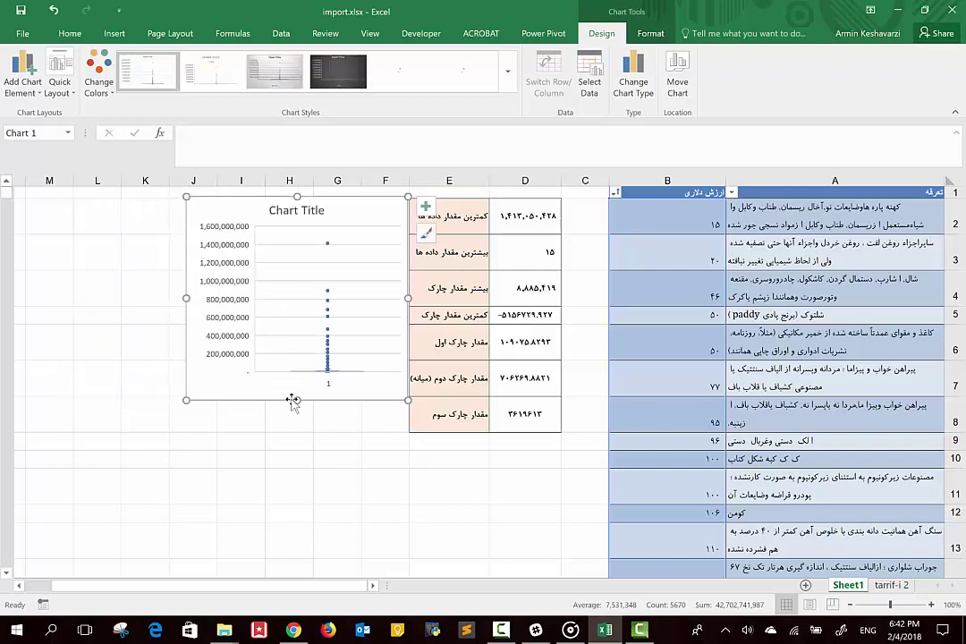
{"action": "left_click_drag", "start_coordinate": [298, 400], "coordinate": [297, 433]}
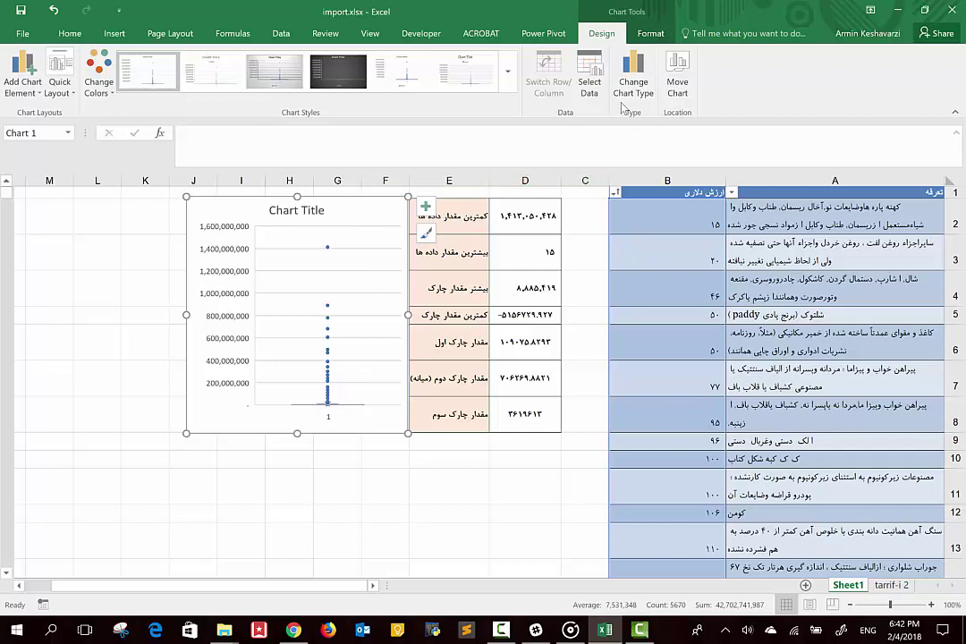
Turn off Show outlier points for Series 1 in the Format Chart Area pane.
{"action": "right_click", "coordinate": [379, 218]}
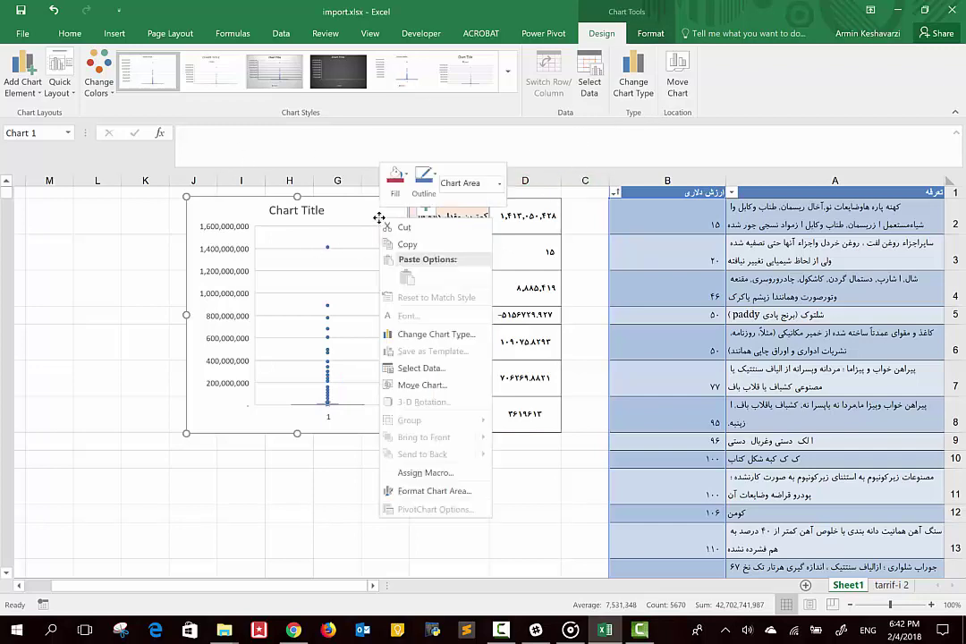
{"action": "left_click", "coordinate": [479, 496]}
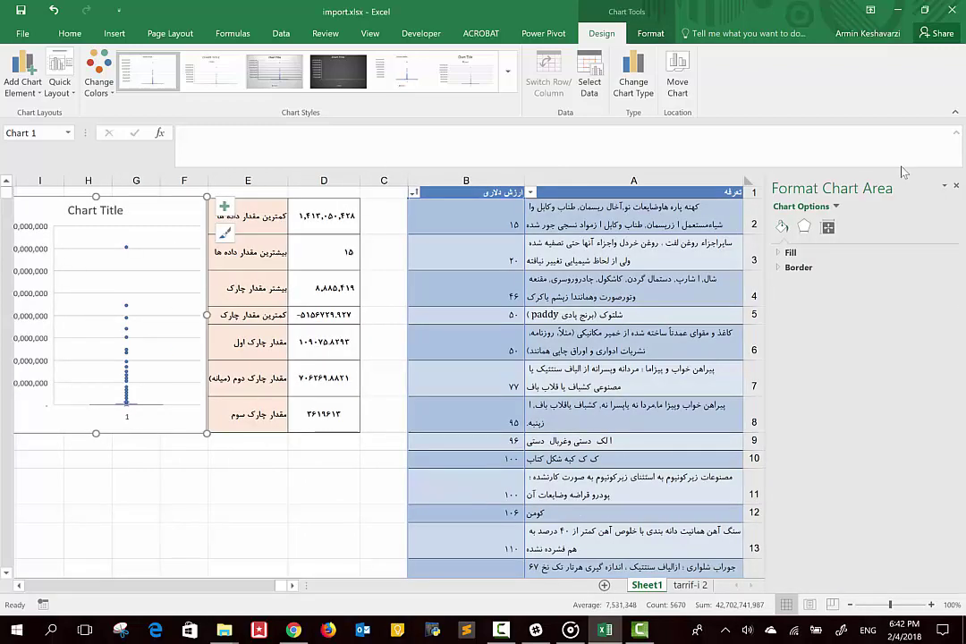
{"action": "left_click", "coordinate": [828, 229]}
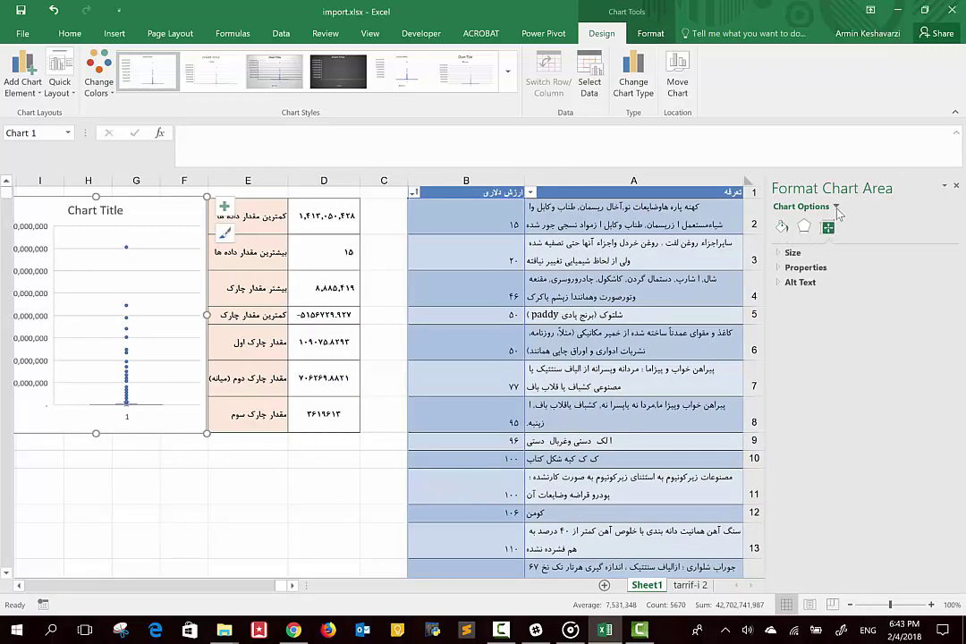
{"action": "left_click", "coordinate": [837, 207]}
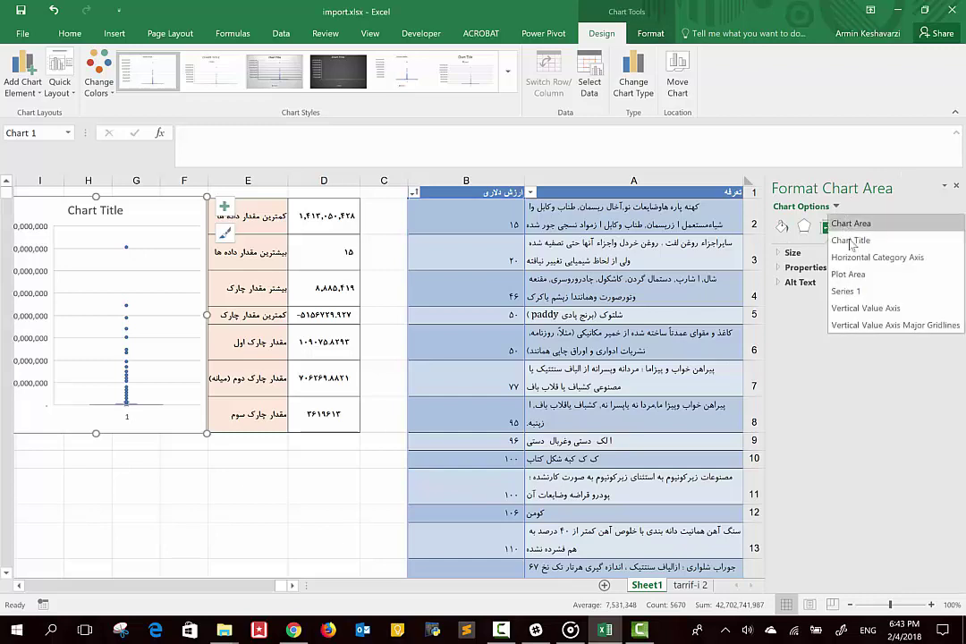
{"action": "left_click", "coordinate": [889, 296]}
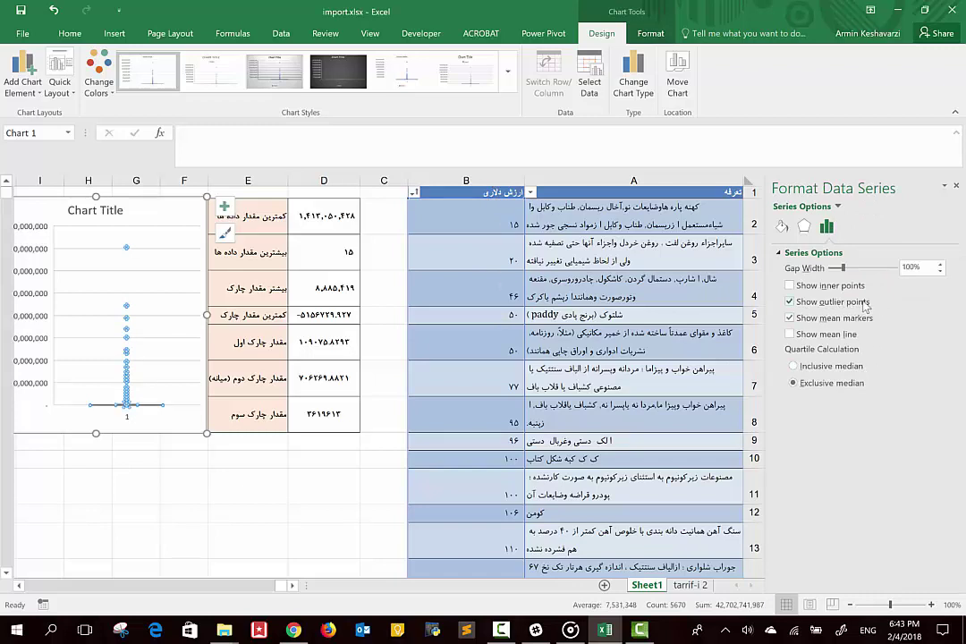
{"action": "left_click", "coordinate": [790, 304]}
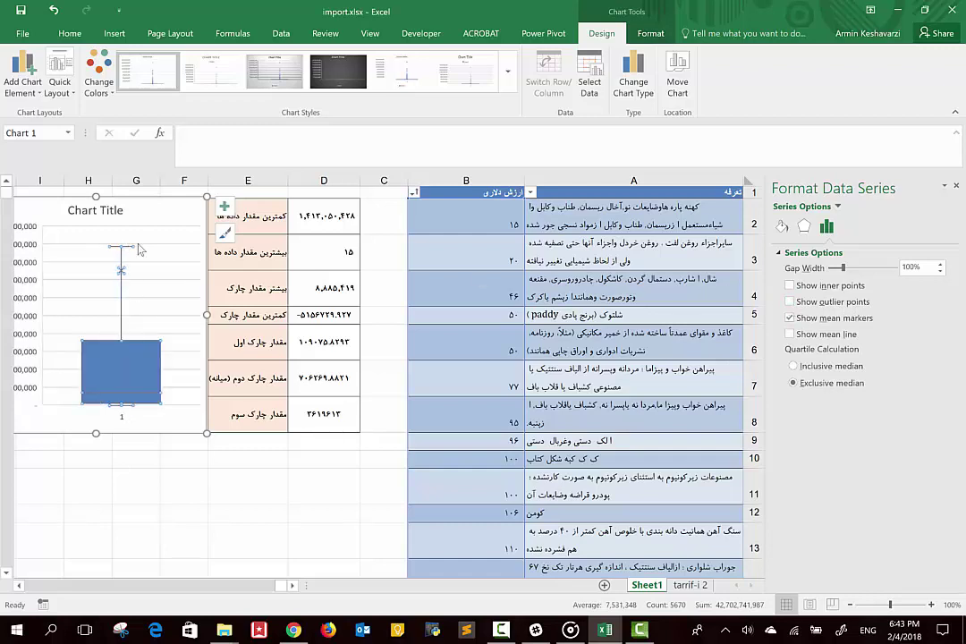
Select the chart area and zoom the sheet in to 120%.
{"action": "left_click", "coordinate": [145, 237]}
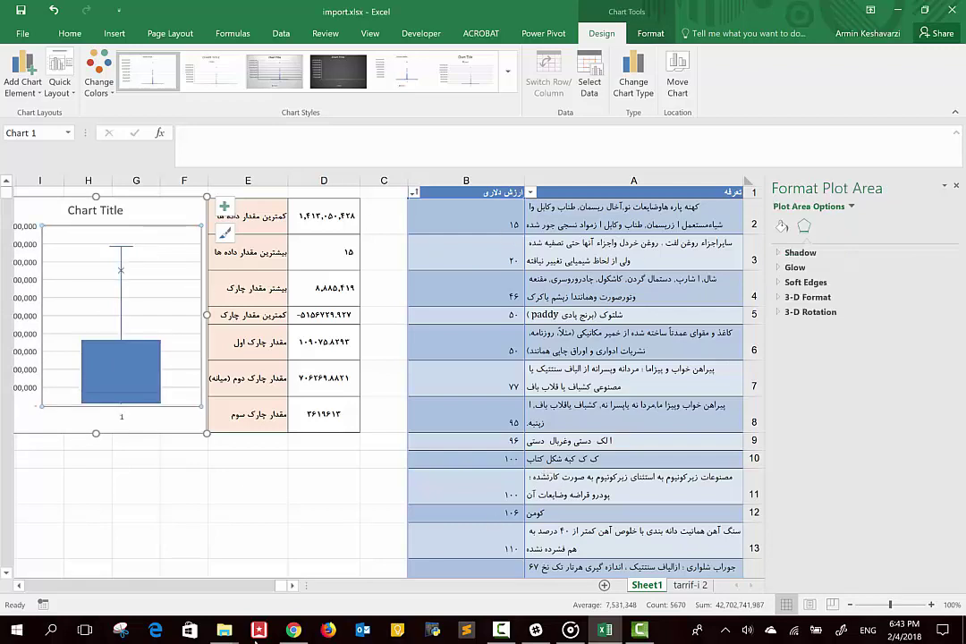
{"action": "left_click", "coordinate": [20, 586]}
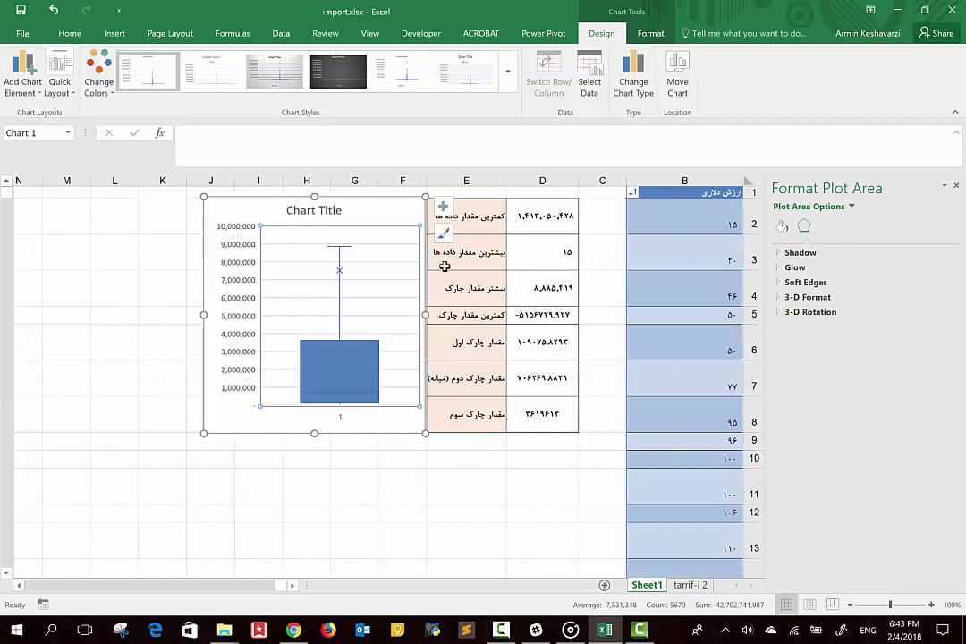
{"action": "left_click", "coordinate": [369, 417]}
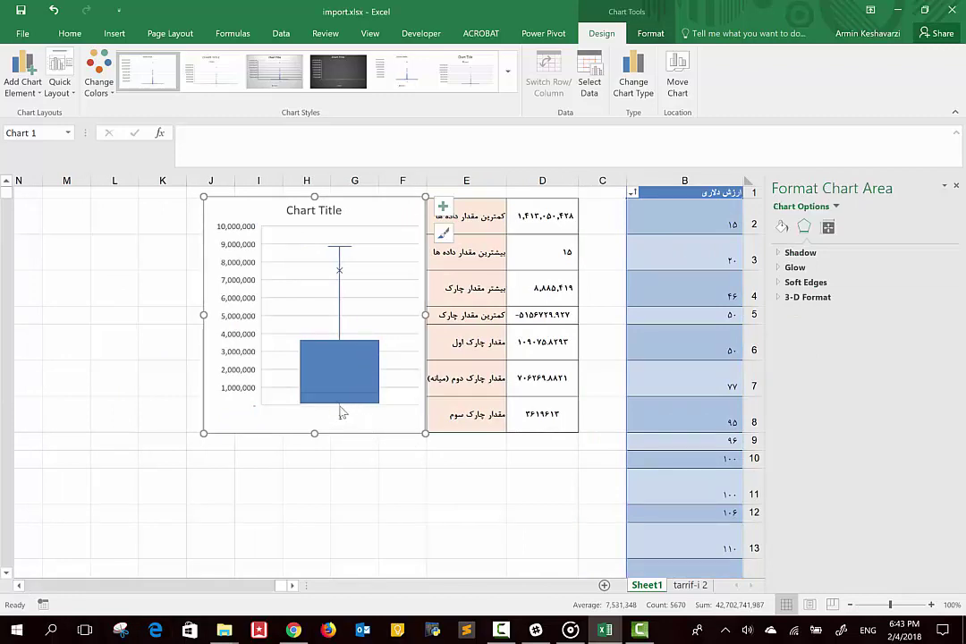
{"action": "left_click", "coordinate": [931, 605]}
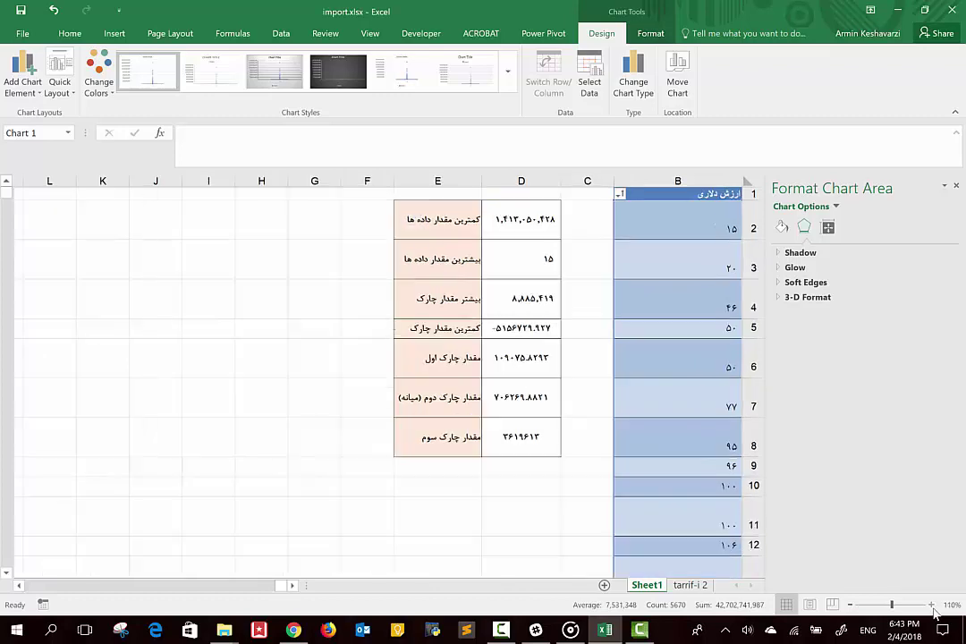
{"action": "left_click", "coordinate": [931, 606]}
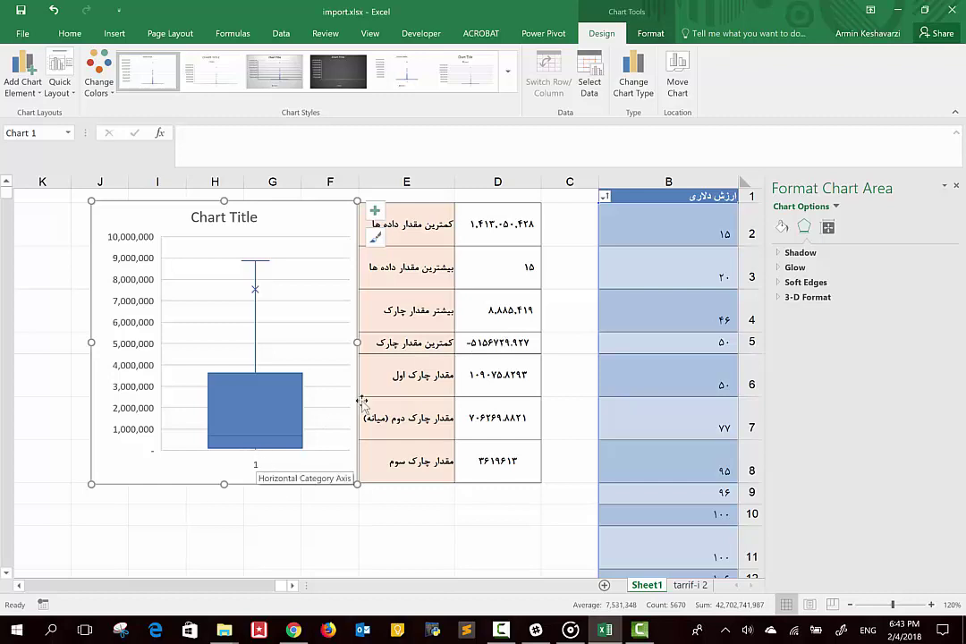
Check the formula in cell D5, then reselect the box plot chart.
{"action": "left_click", "coordinate": [472, 347]}
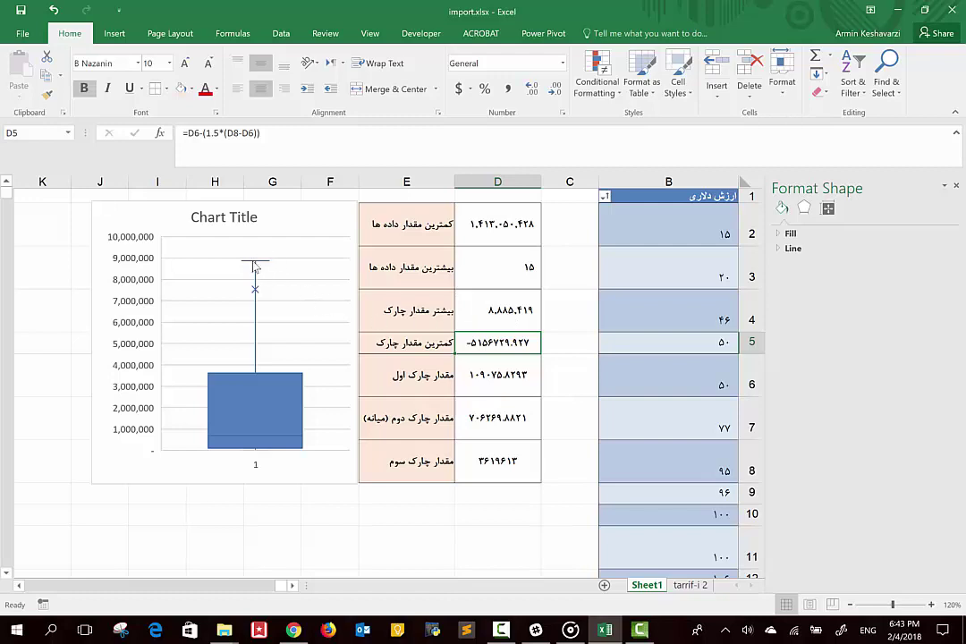
{"action": "left_click", "coordinate": [117, 35]}
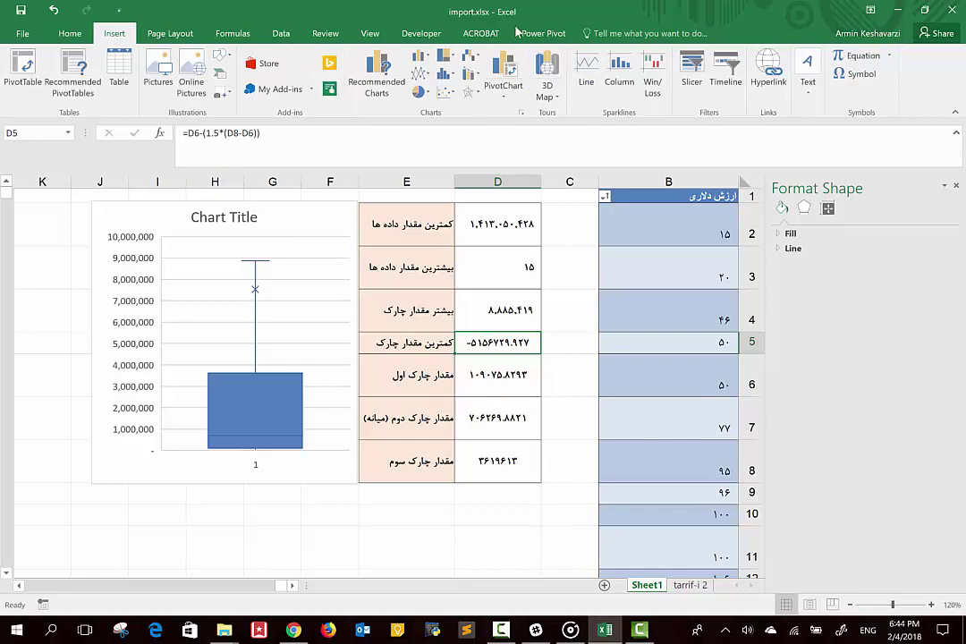
{"action": "left_click", "coordinate": [307, 217]}
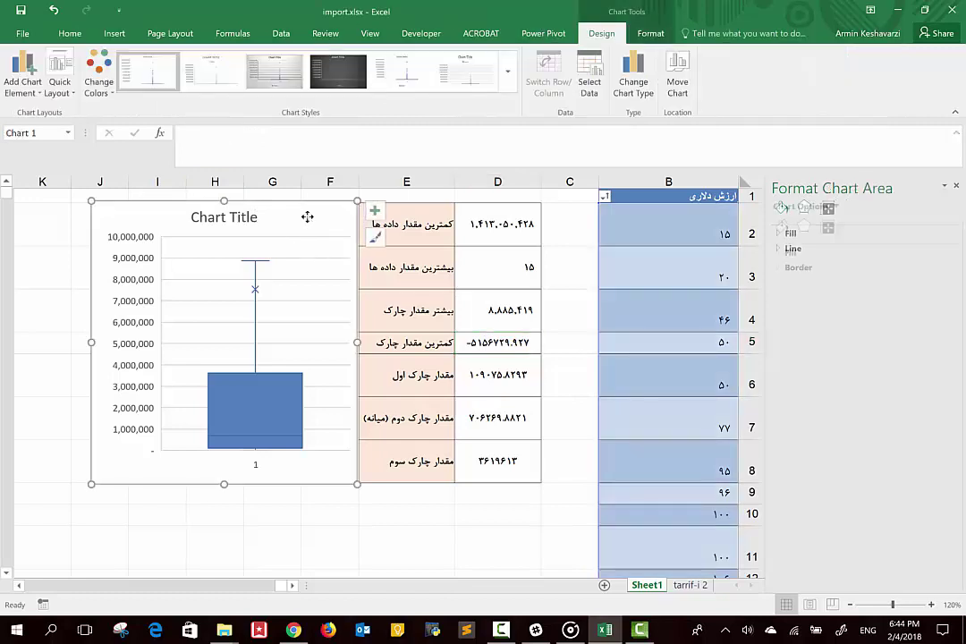
Apply a Quick Layout labelling values like 8,871,678, close the Format pane, and launch Windows Ink.
{"action": "left_click", "coordinate": [58, 89]}
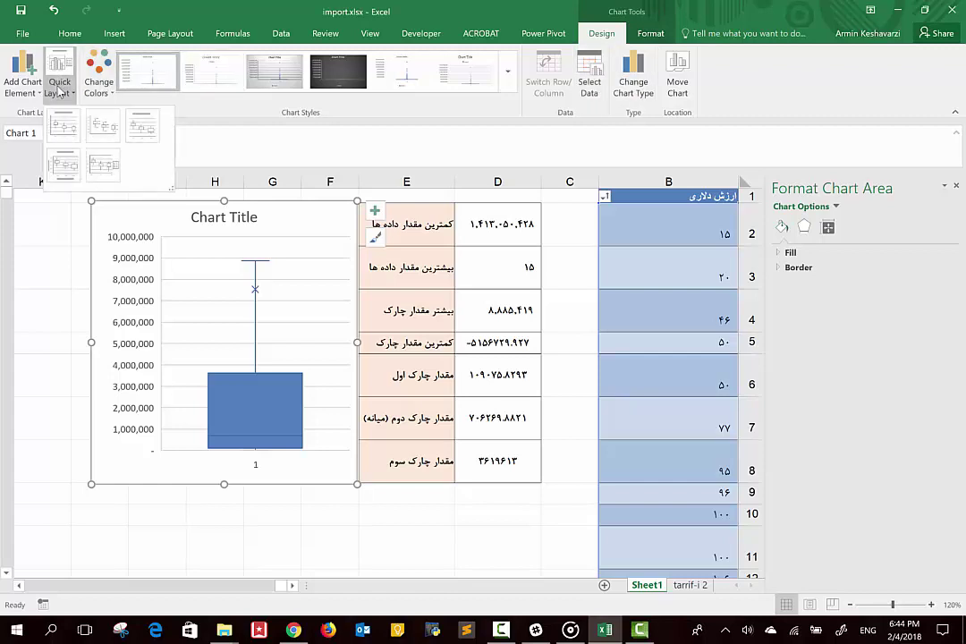
{"action": "left_click", "coordinate": [103, 127]}
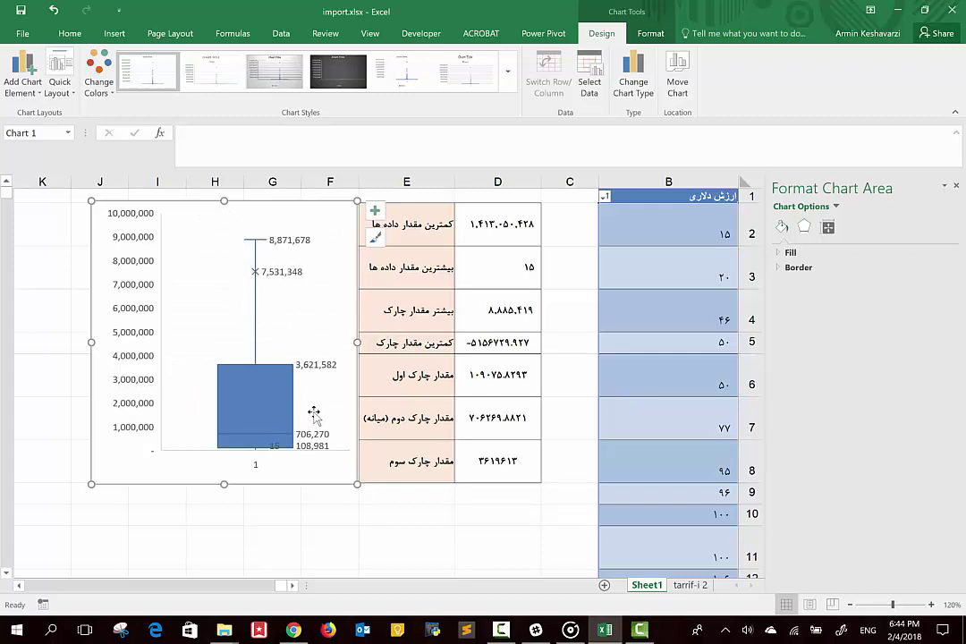
{"action": "left_click", "coordinate": [956, 187]}
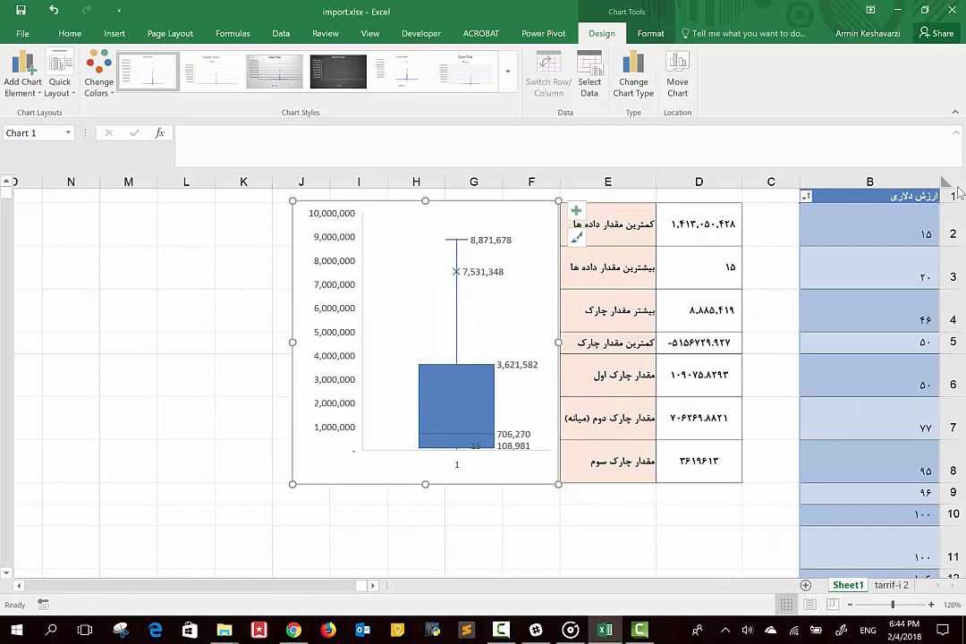
{"action": "left_click", "coordinate": [696, 630]}
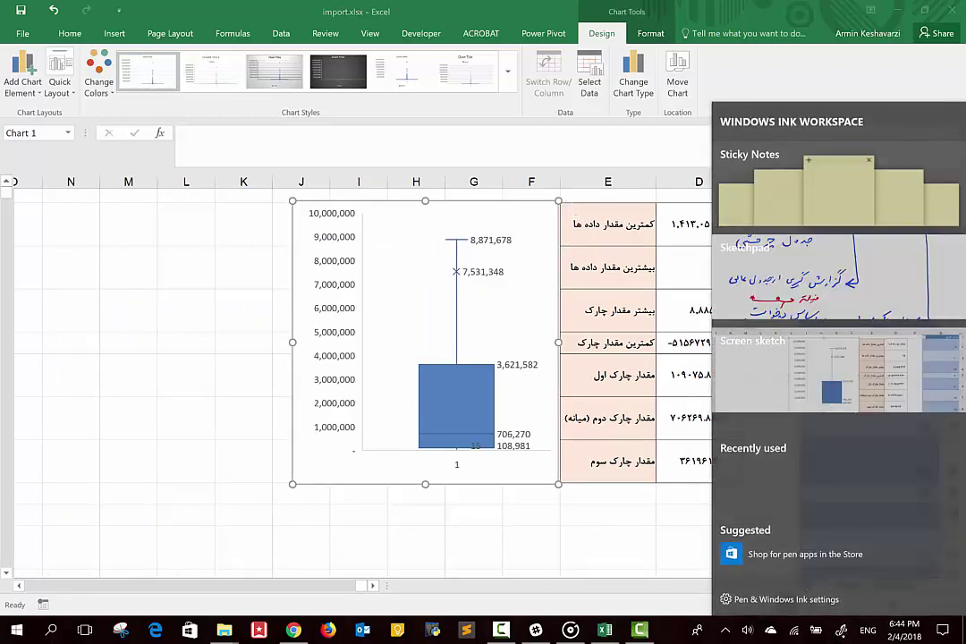
Capture a screen sketch and circle 8,871,678, 8,885,419 and 7,531,348 in blue ink, linking them with an arrow.
{"action": "left_click", "coordinate": [839, 374]}
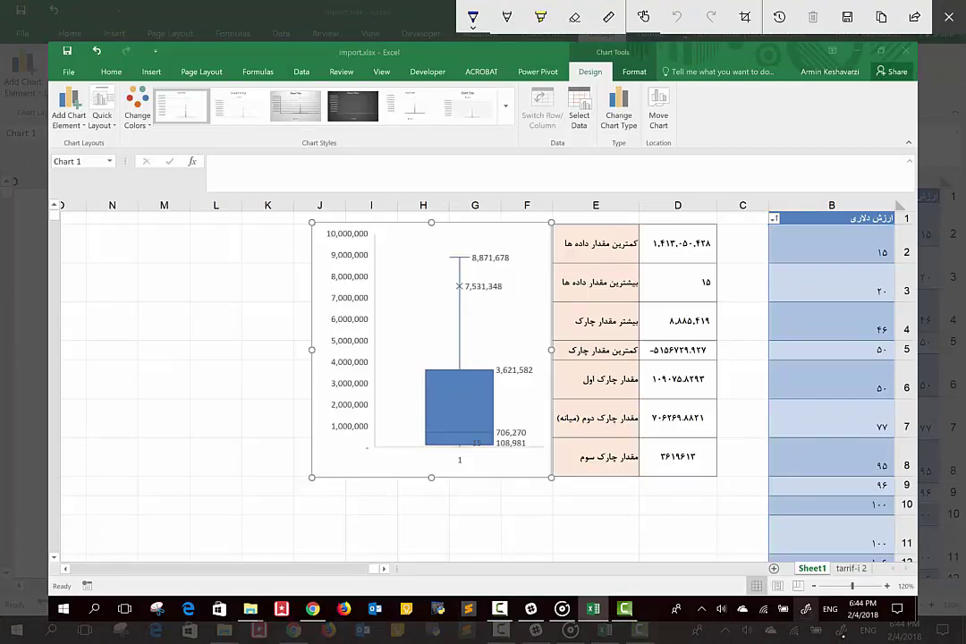
{"action": "mouse_move", "coordinate": [480, 435]}
{"action": "left_mouse_down"}
{"action": "mouse_move", "coordinate": [468, 478]}
{"action": "mouse_move", "coordinate": [475, 472]}
{"action": "left_mouse_up"}
{"action": "mouse_move", "coordinate": [628, 289]}
{"action": "left_mouse_down"}
{"action": "mouse_move", "coordinate": [581, 293]}
{"action": "mouse_move", "coordinate": [631, 290]}
{"action": "left_mouse_up"}
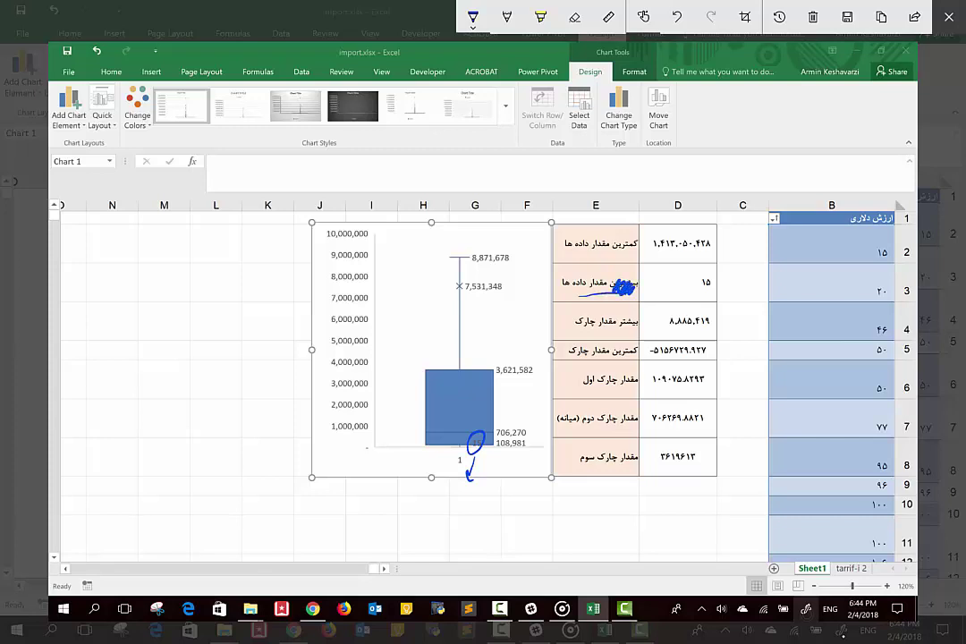
{"action": "left_click_drag", "start_coordinate": [637, 241], "coordinate": [615, 246]}
{"action": "mouse_move", "coordinate": [436, 263]}
{"action": "left_mouse_down"}
{"action": "mouse_move", "coordinate": [518, 260]}
{"action": "mouse_move", "coordinate": [447, 243]}
{"action": "mouse_move", "coordinate": [431, 266]}
{"action": "left_mouse_up"}
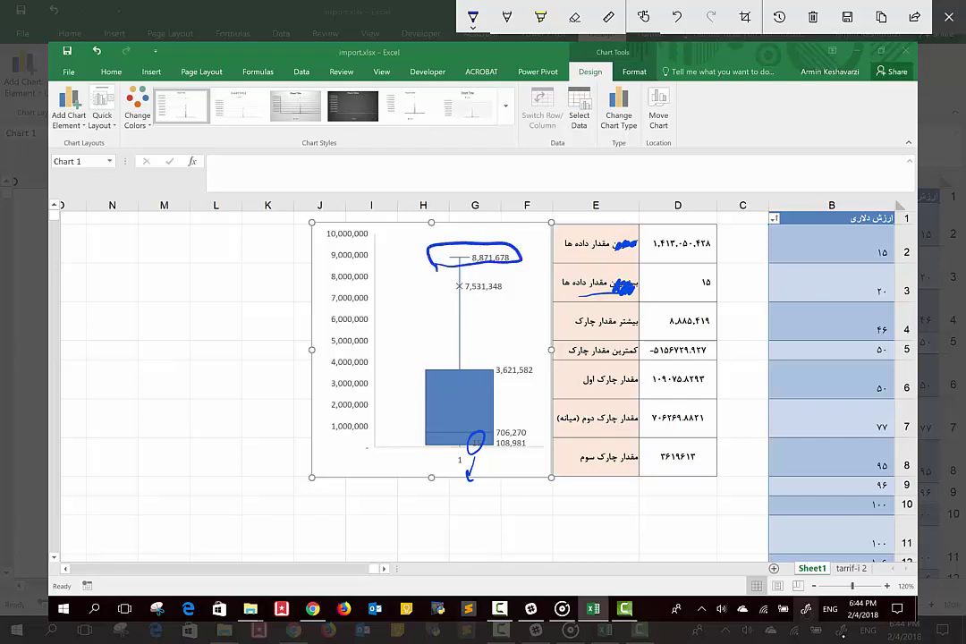
{"action": "left_click_drag", "start_coordinate": [526, 249], "coordinate": [544, 249]}
{"action": "left_click_drag", "start_coordinate": [646, 259], "coordinate": [720, 257]}
{"action": "left_click_drag", "start_coordinate": [706, 313], "coordinate": [687, 310]}
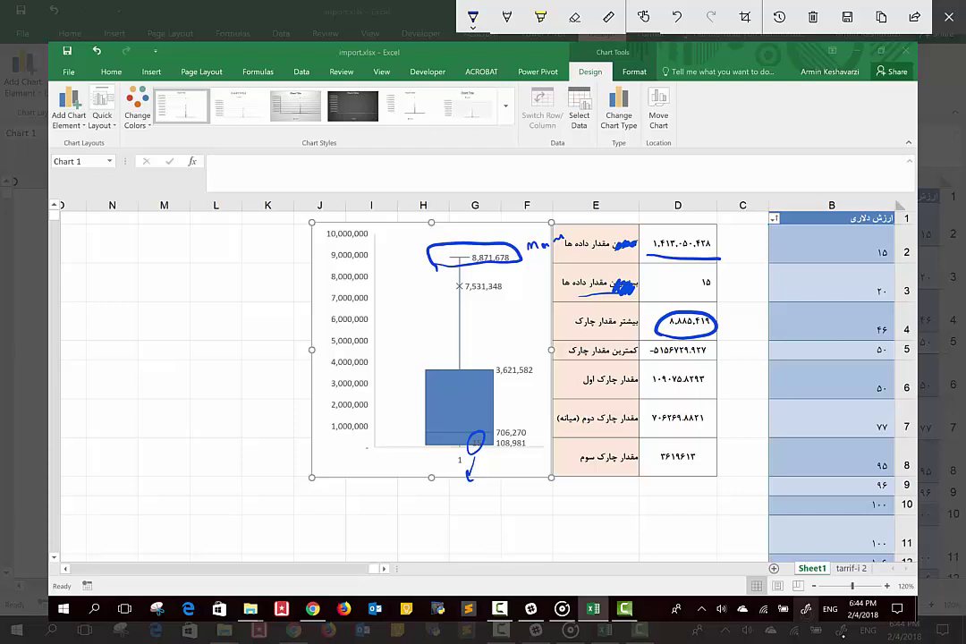
{"action": "left_click_drag", "start_coordinate": [664, 312], "coordinate": [541, 259]}
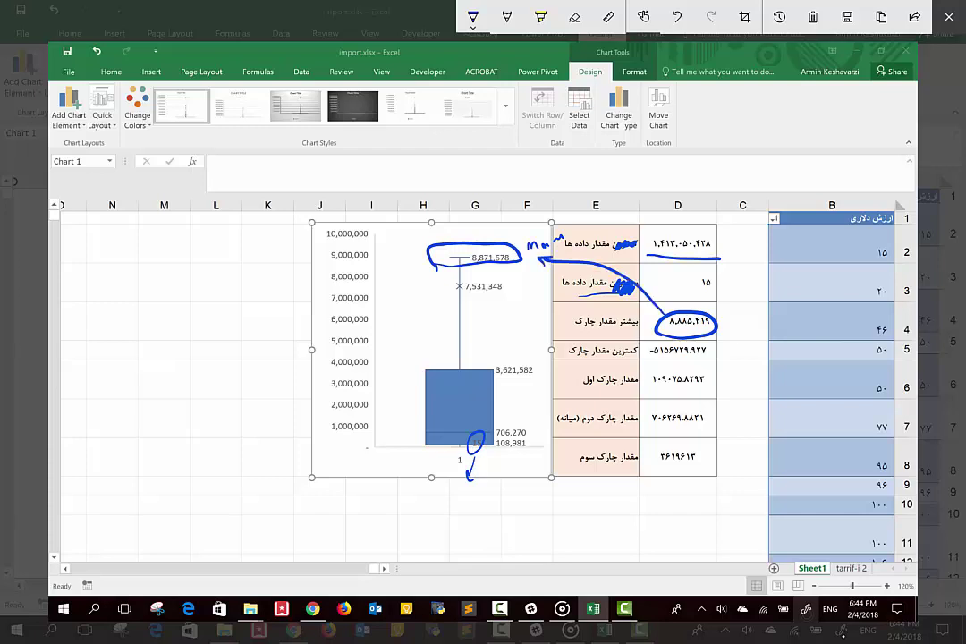
{"action": "mouse_move", "coordinate": [434, 301]}
{"action": "left_mouse_down"}
{"action": "mouse_move", "coordinate": [458, 285]}
{"action": "mouse_move", "coordinate": [381, 342]}
{"action": "left_mouse_up"}
{"action": "left_click_drag", "start_coordinate": [404, 268], "coordinate": [394, 291]}
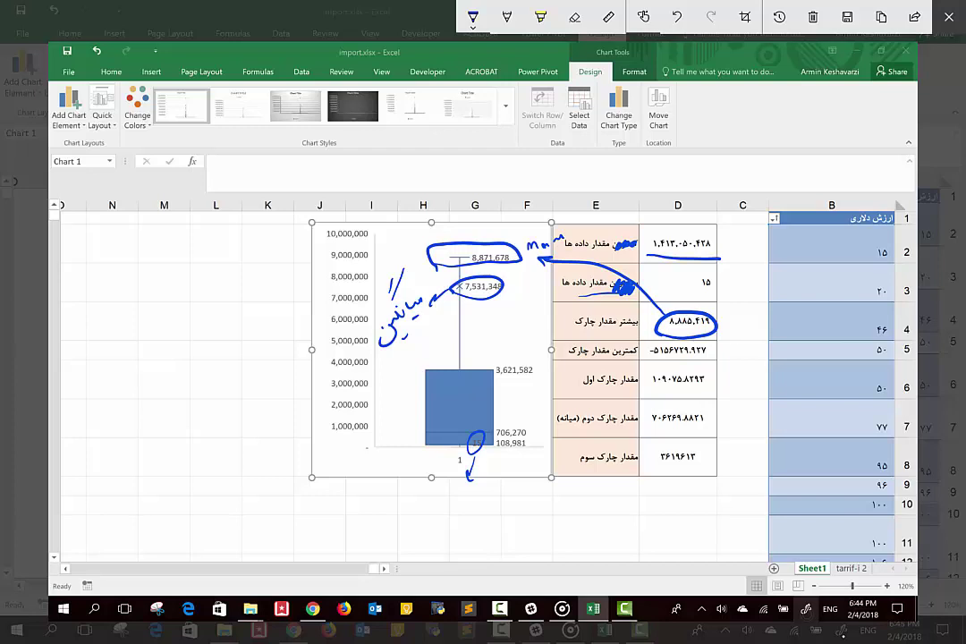
{"action": "left_click_drag", "start_coordinate": [514, 284], "coordinate": [512, 294]}
Draw arrows from 108,981 toward 8,885,419 and the quartile rows, undoing unwanted strokes.
{"action": "left_click_drag", "start_coordinate": [497, 433], "coordinate": [498, 444]}
{"action": "mouse_move", "coordinate": [492, 382]}
{"action": "left_mouse_down"}
{"action": "mouse_move", "coordinate": [478, 440]}
{"action": "mouse_move", "coordinate": [456, 384]}
{"action": "mouse_move", "coordinate": [483, 393]}
{"action": "mouse_move", "coordinate": [490, 385]}
{"action": "left_mouse_up"}
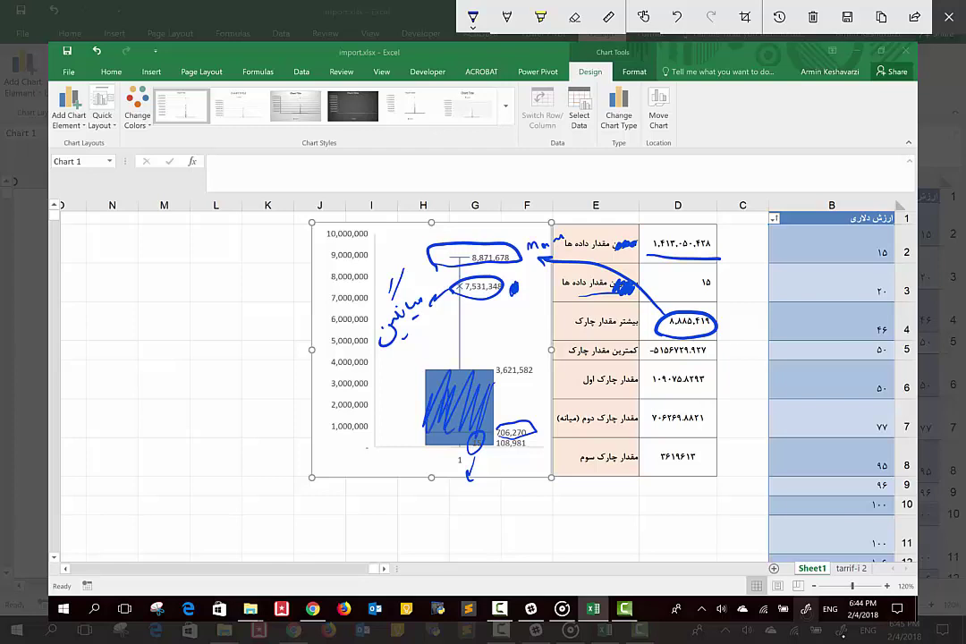
{"action": "key", "text": "ctrl+z"}
{"action": "key", "text": "ctrl+z"}
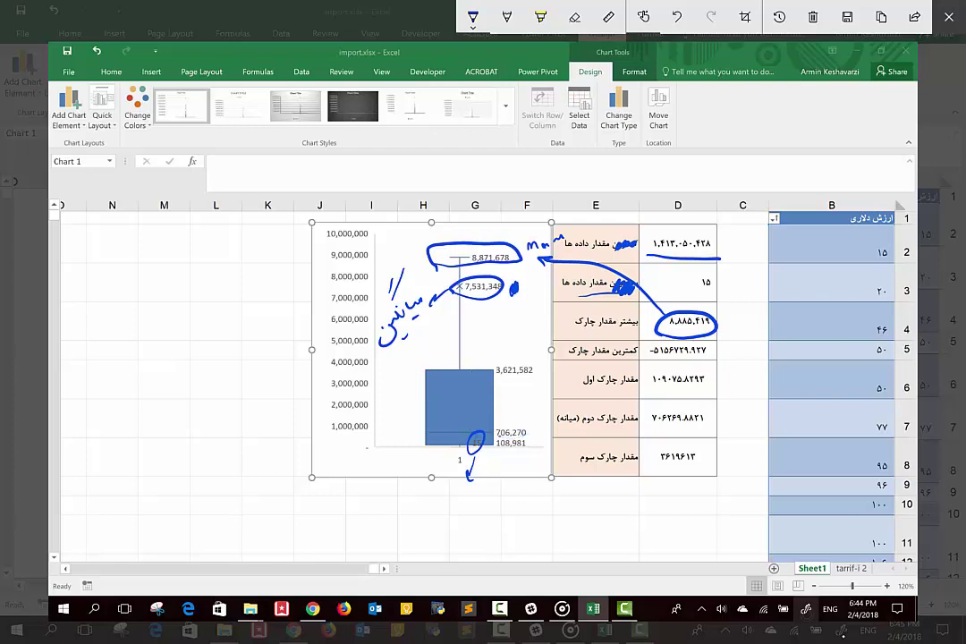
{"action": "key", "text": "ctrl+z"}
{"action": "mouse_move", "coordinate": [476, 440]}
{"action": "left_mouse_down"}
{"action": "mouse_move", "coordinate": [537, 510]}
{"action": "mouse_move", "coordinate": [738, 375]}
{"action": "mouse_move", "coordinate": [713, 295]}
{"action": "left_mouse_up"}
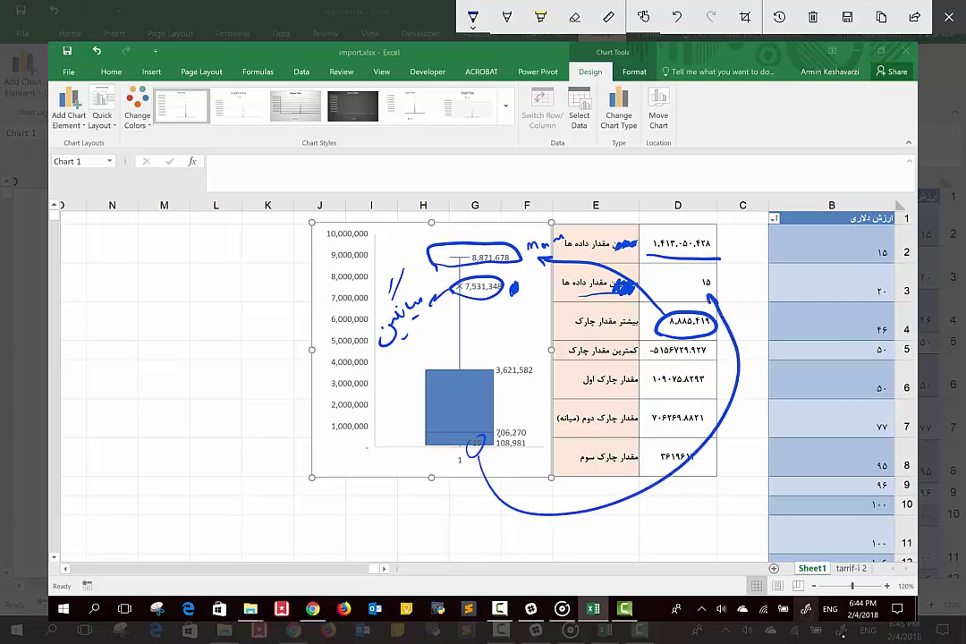
{"action": "left_click_drag", "start_coordinate": [729, 345], "coordinate": [705, 354]}
{"action": "mouse_move", "coordinate": [531, 433]}
{"action": "left_mouse_down"}
{"action": "mouse_move", "coordinate": [558, 383]}
{"action": "mouse_move", "coordinate": [569, 409]}
{"action": "left_mouse_up"}
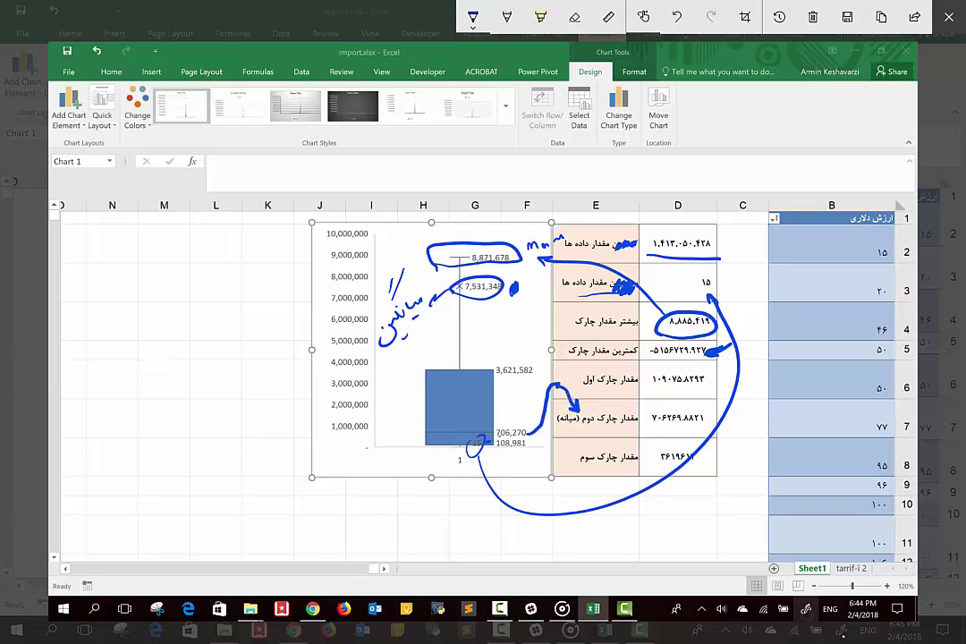
{"action": "left_click_drag", "start_coordinate": [528, 447], "coordinate": [579, 383]}
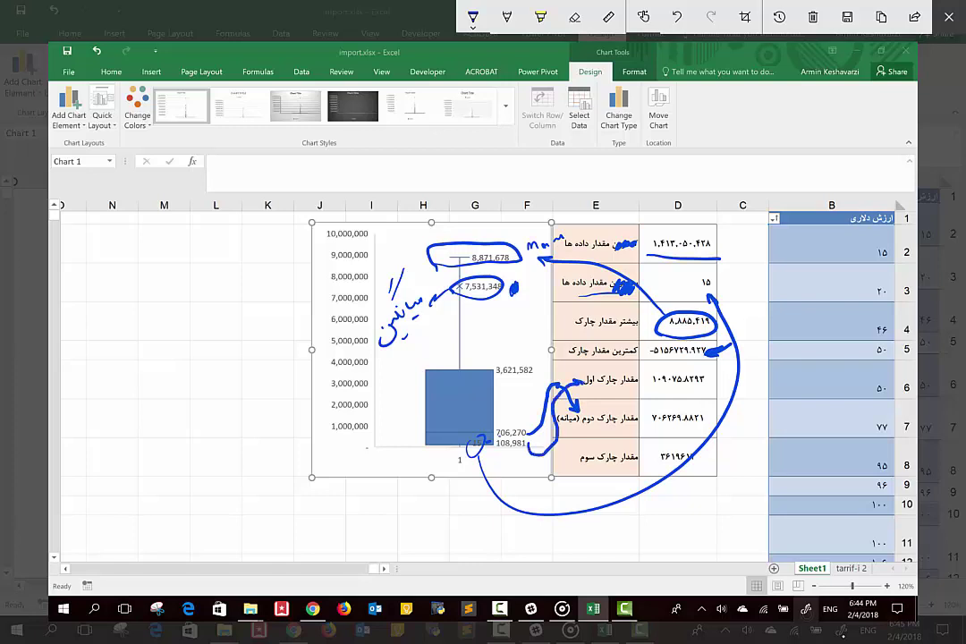
{"action": "left_click_drag", "start_coordinate": [517, 369], "coordinate": [582, 468]}
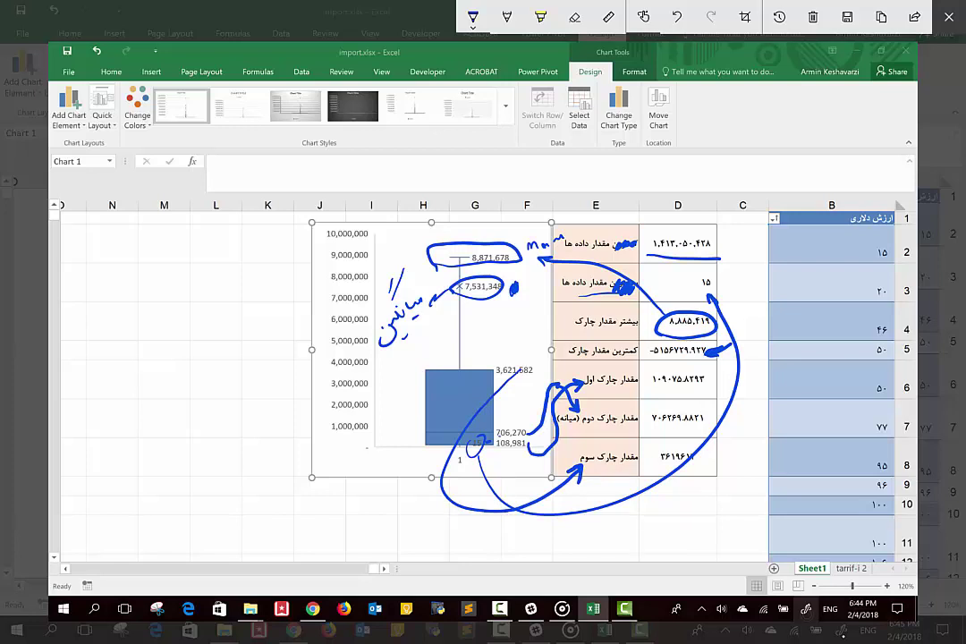
{"action": "key", "text": "ctrl+z"}
{"action": "key", "text": "ctrl+z"}
{"action": "key", "text": "ctrl+z"}
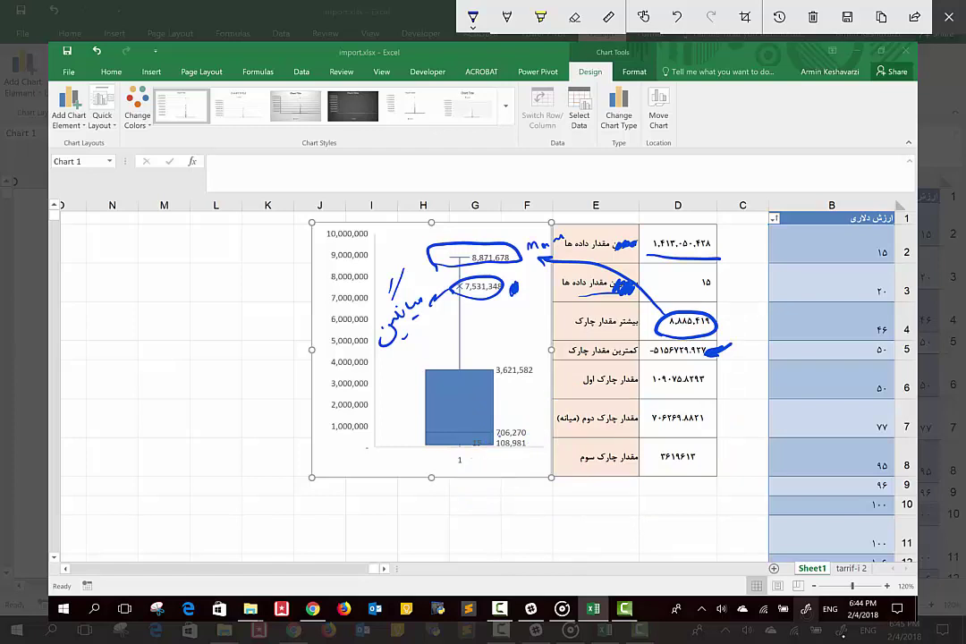
Erase the earlier ink, writing Q marks by the quartile labels and M beside 7,531,348.
{"action": "left_click_drag", "start_coordinate": [531, 441], "coordinate": [549, 429]}
{"action": "mouse_move", "coordinate": [539, 368]}
{"action": "left_mouse_down"}
{"action": "mouse_move", "coordinate": [566, 368]}
{"action": "mouse_move", "coordinate": [564, 379]}
{"action": "left_mouse_up"}
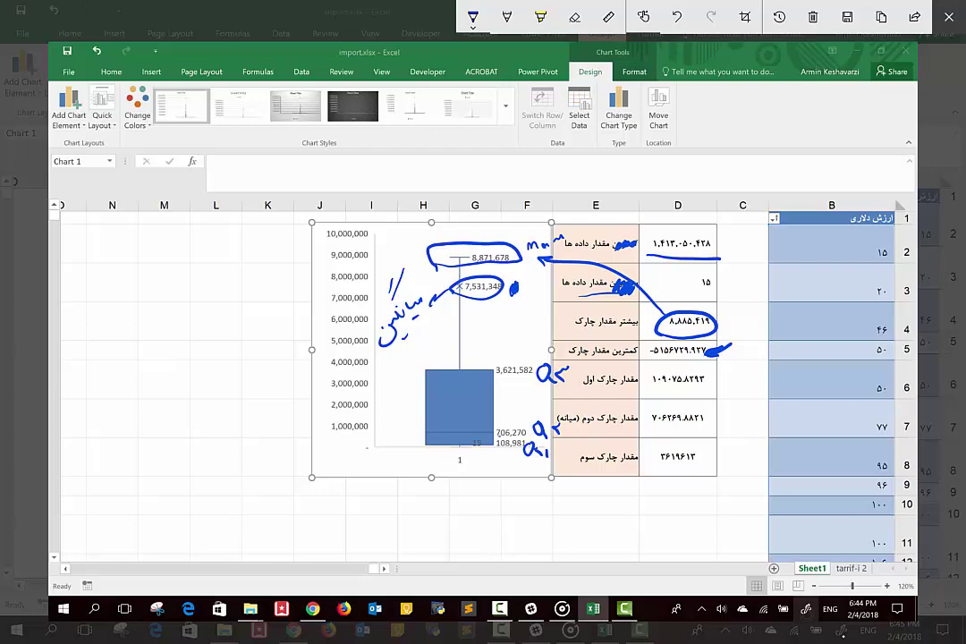
{"action": "left_click_drag", "start_coordinate": [572, 288], "coordinate": [626, 284]}
{"action": "left_click_drag", "start_coordinate": [688, 309], "coordinate": [706, 331]}
{"action": "left_click_drag", "start_coordinate": [572, 243], "coordinate": [631, 243]}
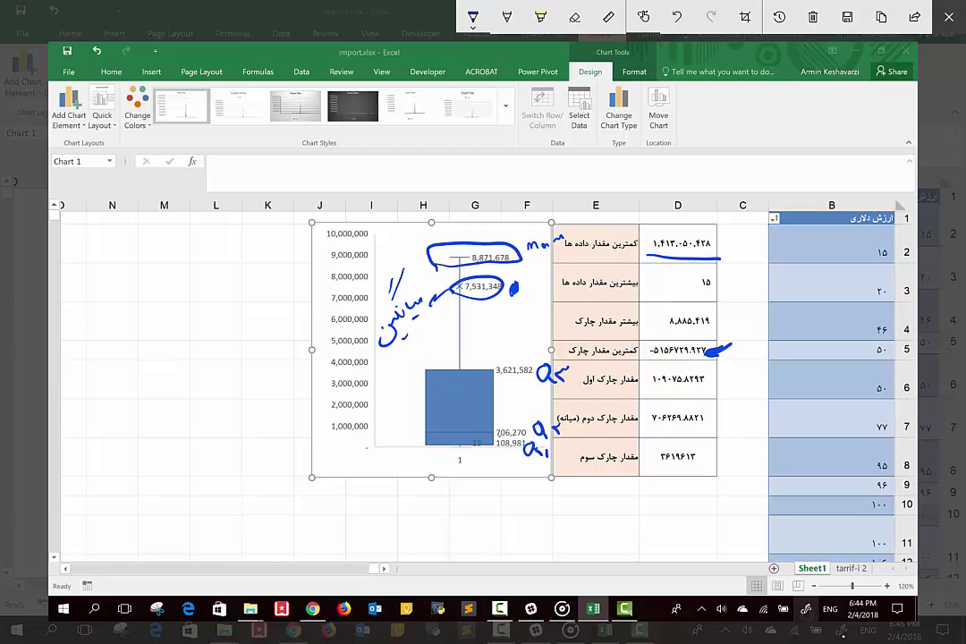
{"action": "mouse_move", "coordinate": [385, 313]}
{"action": "left_mouse_down"}
{"action": "mouse_move", "coordinate": [442, 282]}
{"action": "mouse_move", "coordinate": [517, 286]}
{"action": "left_mouse_up"}
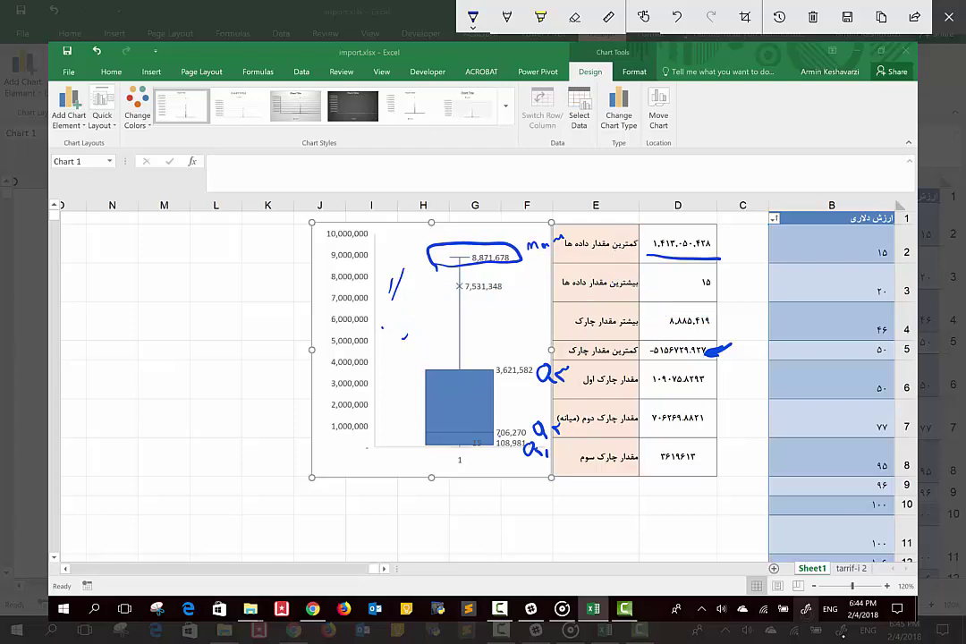
{"action": "mouse_move", "coordinate": [402, 271]}
{"action": "left_mouse_down"}
{"action": "mouse_move", "coordinate": [397, 295]}
{"action": "mouse_move", "coordinate": [389, 294]}
{"action": "left_mouse_up"}
{"action": "left_click_drag", "start_coordinate": [508, 298], "coordinate": [520, 284]}
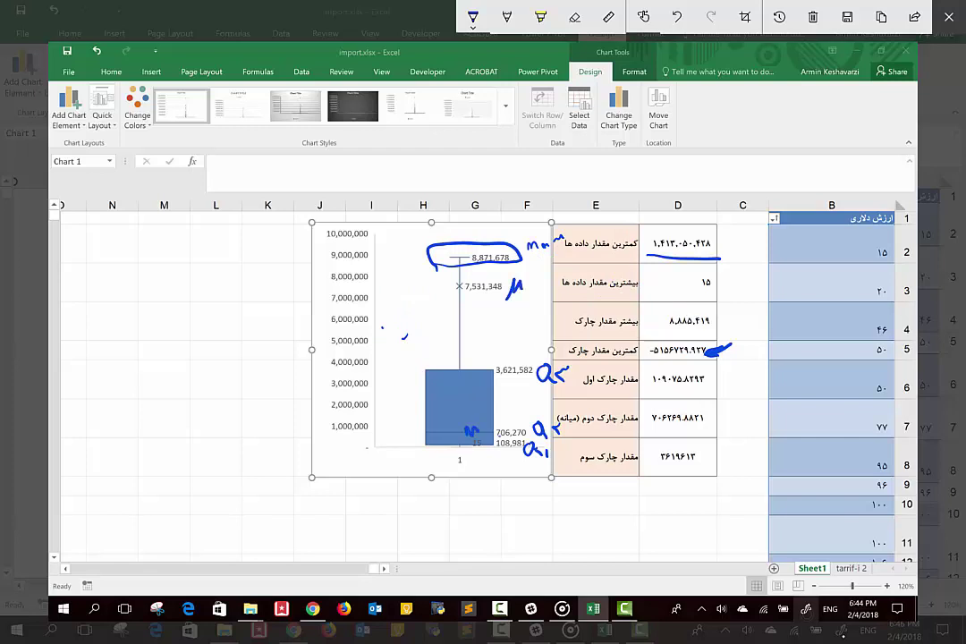
{"action": "left_click_drag", "start_coordinate": [464, 438], "coordinate": [477, 434]}
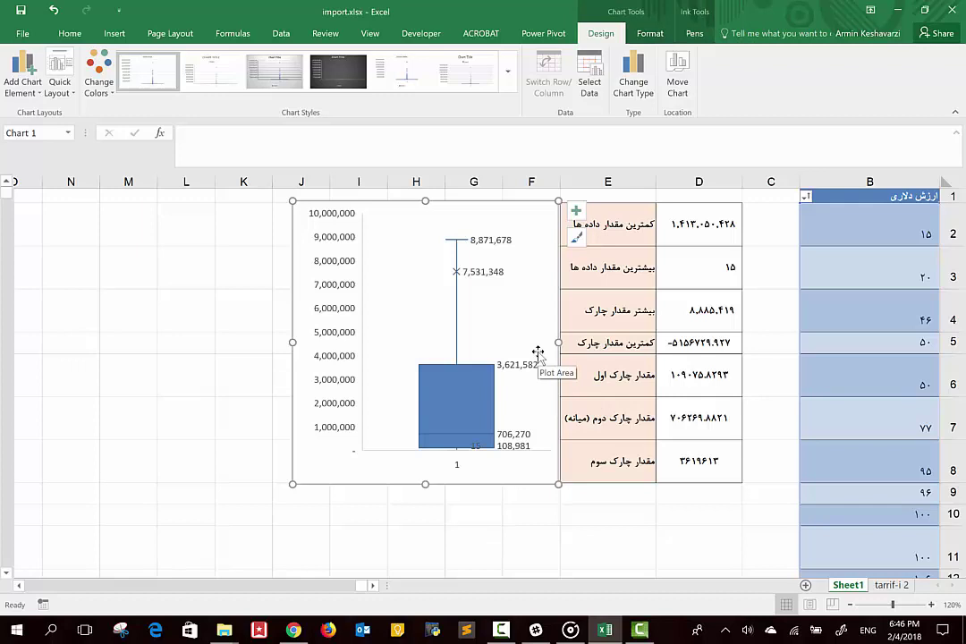
Capture a new screen sketch and mark the top of the box as Q3 with handwritten notes.
{"action": "key", "text": "super+w"}
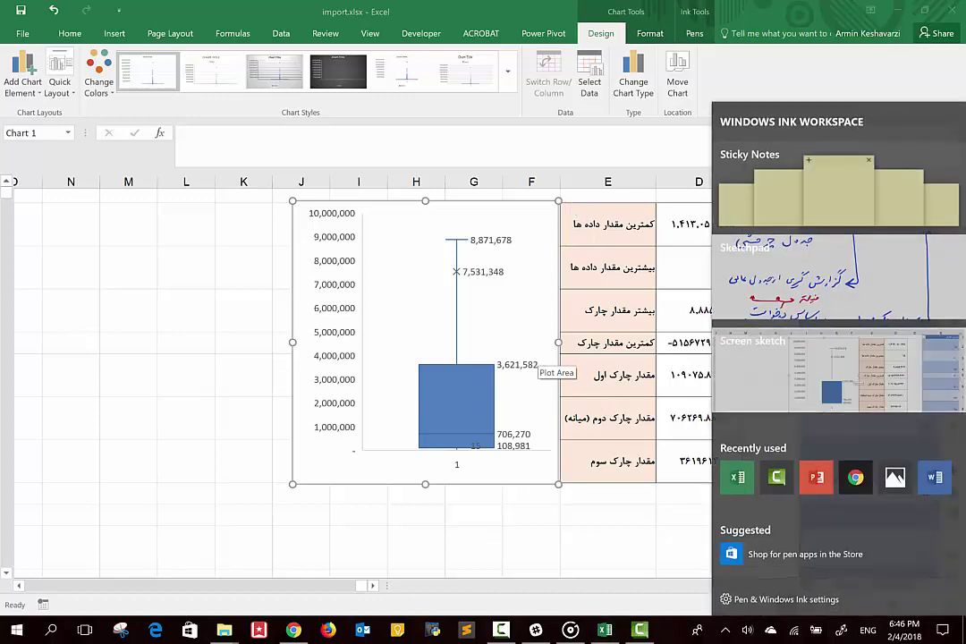
{"action": "left_click", "coordinate": [838, 371]}
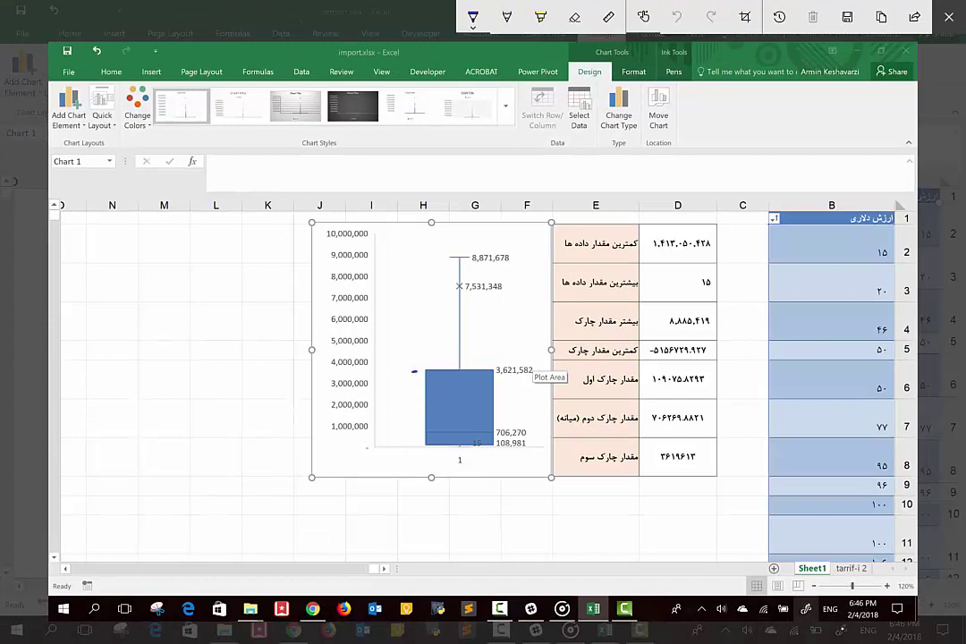
{"action": "left_click_drag", "start_coordinate": [414, 371], "coordinate": [507, 370]}
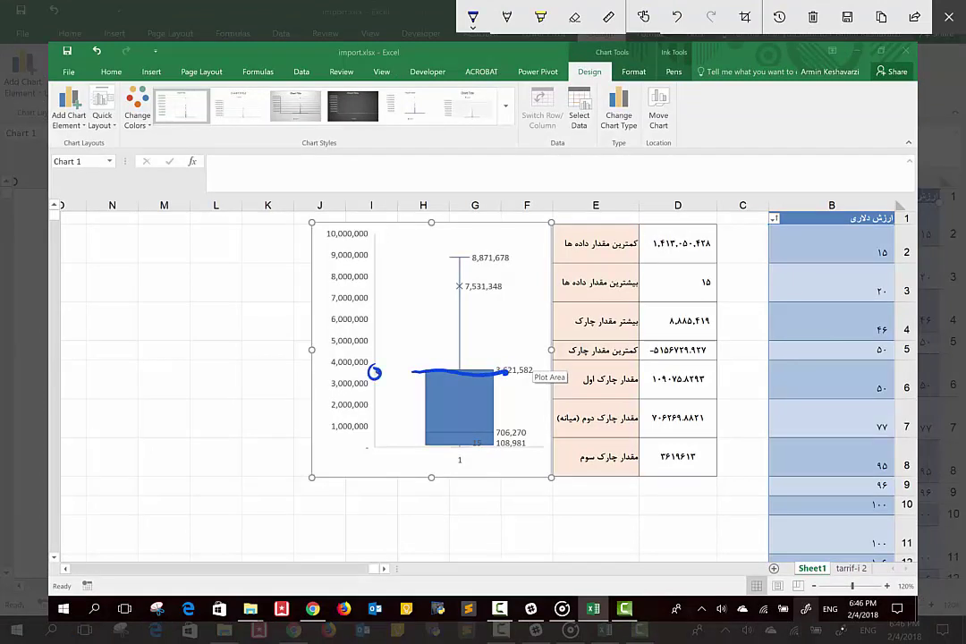
{"action": "mouse_move", "coordinate": [384, 370]}
{"action": "left_mouse_down"}
{"action": "mouse_move", "coordinate": [399, 369]}
{"action": "mouse_move", "coordinate": [387, 380]}
{"action": "left_mouse_up"}
{"action": "left_click_drag", "start_coordinate": [387, 393], "coordinate": [388, 411]}
{"action": "mouse_move", "coordinate": [394, 395]}
{"action": "left_mouse_down"}
{"action": "mouse_move", "coordinate": [393, 414]}
{"action": "mouse_move", "coordinate": [408, 413]}
{"action": "left_mouse_up"}
{"action": "mouse_move", "coordinate": [380, 294]}
{"action": "left_mouse_down"}
{"action": "mouse_move", "coordinate": [386, 314]}
{"action": "mouse_move", "coordinate": [394, 292]}
{"action": "mouse_move", "coordinate": [404, 315]}
{"action": "left_mouse_up"}
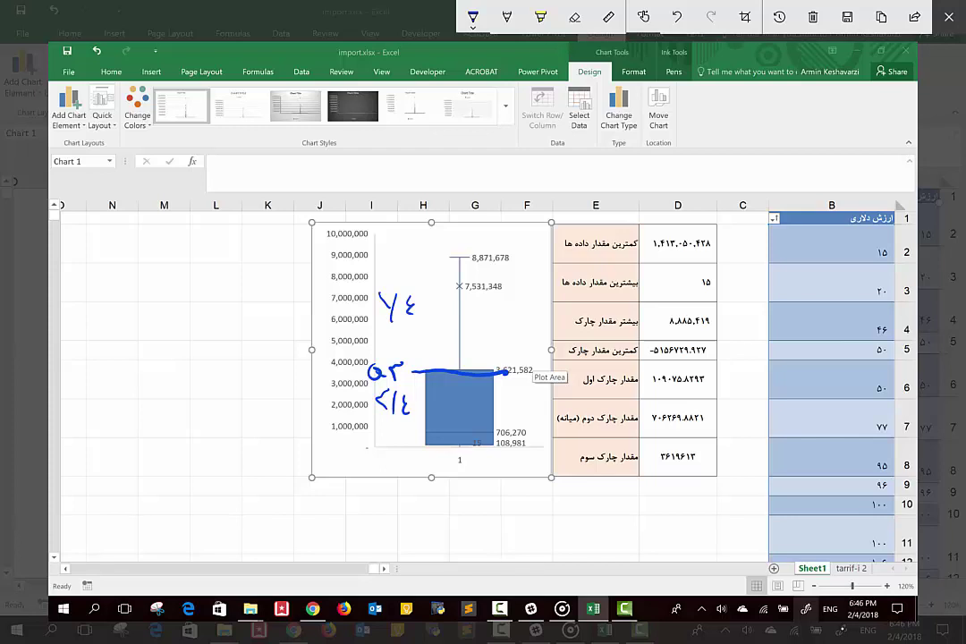
{"action": "mouse_move", "coordinate": [443, 362]}
{"action": "left_mouse_down"}
{"action": "mouse_move", "coordinate": [441, 240]}
{"action": "mouse_move", "coordinate": [458, 364]}
{"action": "left_mouse_up"}
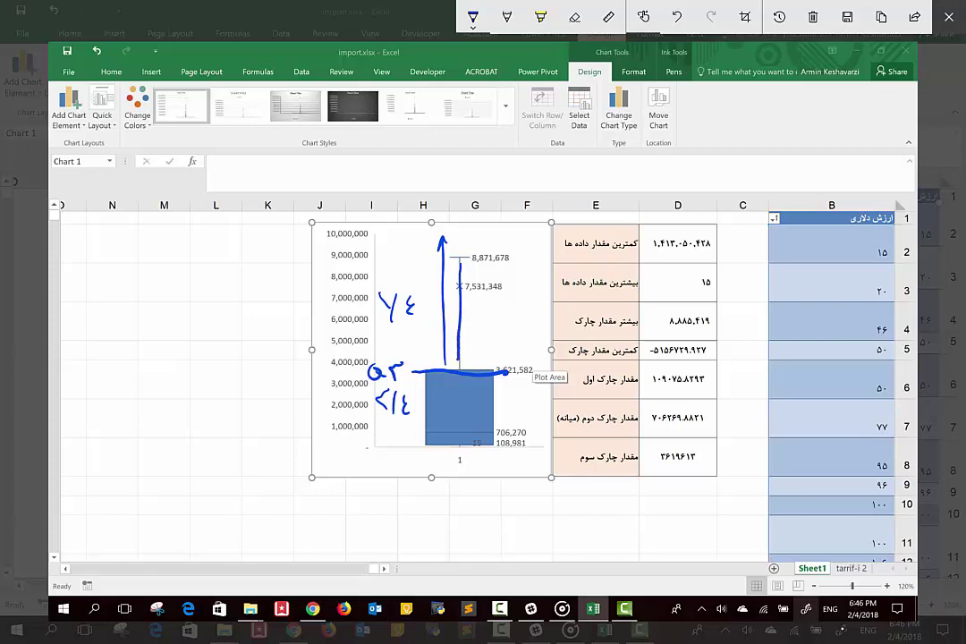
{"action": "left_click", "coordinate": [441, 304]}
Draw an upward whisker arrow with handwritten labels and highlight the whisker in yellow.
{"action": "mouse_move", "coordinate": [460, 260]}
{"action": "left_mouse_down"}
{"action": "mouse_move", "coordinate": [460, 371]}
{"action": "mouse_move", "coordinate": [459, 268]}
{"action": "mouse_move", "coordinate": [409, 268]}
{"action": "mouse_move", "coordinate": [439, 247]}
{"action": "mouse_move", "coordinate": [426, 282]}
{"action": "left_mouse_up"}
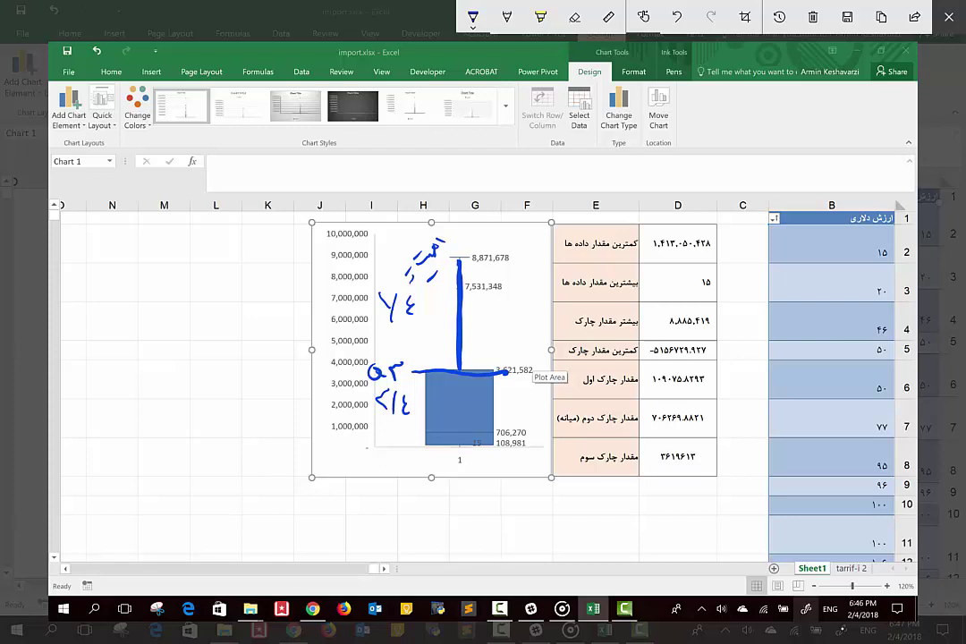
{"action": "mouse_move", "coordinate": [546, 281]}
{"action": "left_mouse_down"}
{"action": "mouse_move", "coordinate": [534, 309]}
{"action": "mouse_move", "coordinate": [506, 311]}
{"action": "mouse_move", "coordinate": [501, 342]}
{"action": "left_mouse_up"}
{"action": "left_click", "coordinate": [544, 324]}
{"action": "mouse_move", "coordinate": [461, 262]}
{"action": "left_mouse_down"}
{"action": "mouse_move", "coordinate": [463, 191]}
{"action": "mouse_move", "coordinate": [472, 208]}
{"action": "left_mouse_up"}
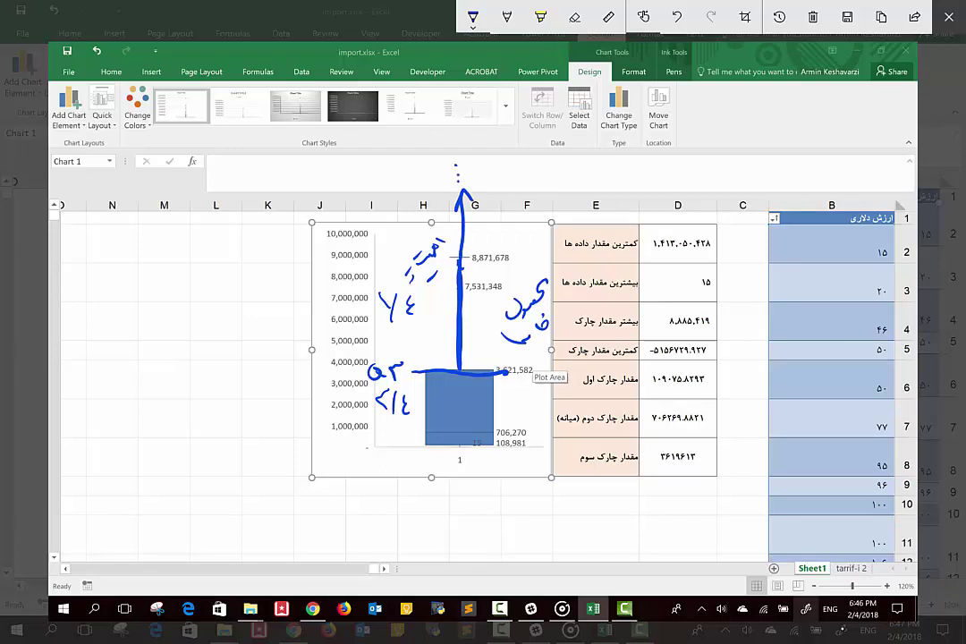
{"action": "mouse_move", "coordinate": [480, 165]}
{"action": "left_mouse_down"}
{"action": "mouse_move", "coordinate": [501, 177]}
{"action": "mouse_move", "coordinate": [519, 172]}
{"action": "left_mouse_up"}
{"action": "mouse_move", "coordinate": [537, 161]}
{"action": "left_mouse_down"}
{"action": "mouse_move", "coordinate": [550, 179]}
{"action": "mouse_move", "coordinate": [587, 159]}
{"action": "left_mouse_up"}
{"action": "left_click_drag", "start_coordinate": [458, 203], "coordinate": [586, 199]}
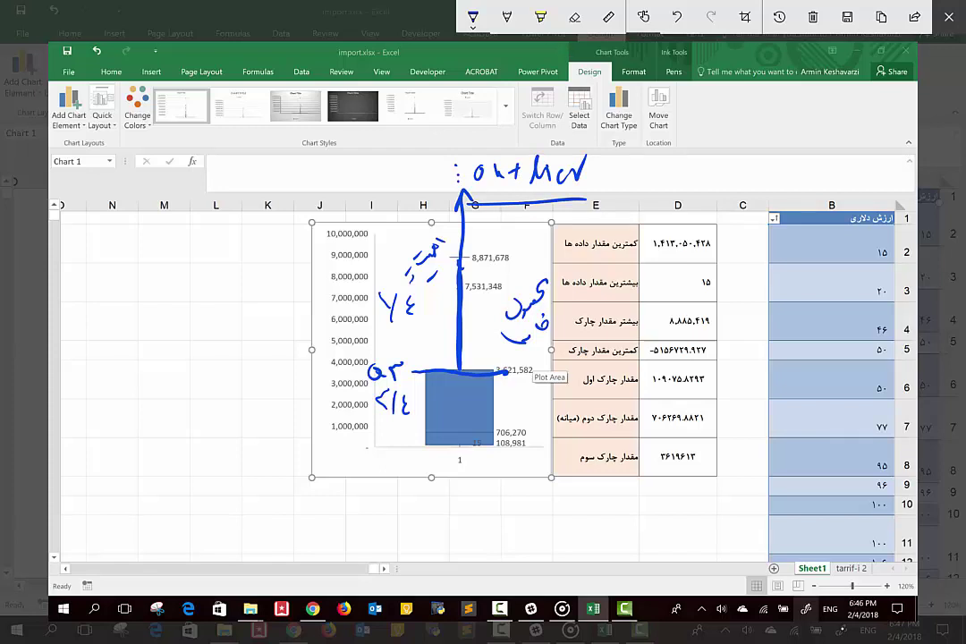
{"action": "mouse_move", "coordinate": [348, 242]}
{"action": "left_mouse_down"}
{"action": "mouse_move", "coordinate": [321, 304]}
{"action": "mouse_move", "coordinate": [264, 317]}
{"action": "mouse_move", "coordinate": [256, 340]}
{"action": "left_mouse_up"}
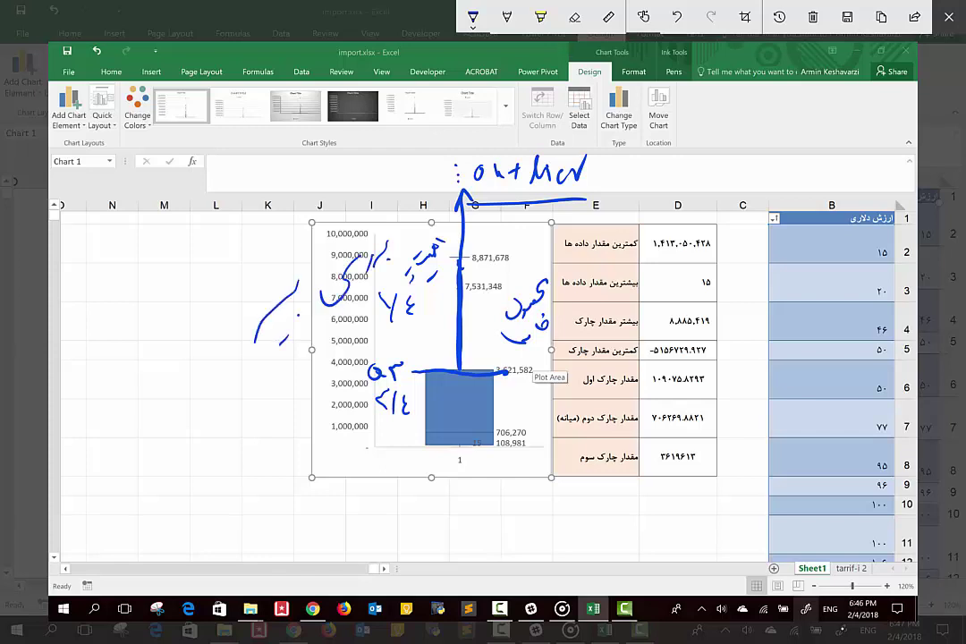
{"action": "left_click_drag", "start_coordinate": [270, 285], "coordinate": [243, 330]}
{"action": "left_click_drag", "start_coordinate": [288, 327], "coordinate": [283, 340]}
{"action": "left_click", "coordinate": [540, 17]}
{"action": "mouse_move", "coordinate": [475, 383]}
{"action": "left_mouse_down"}
{"action": "mouse_move", "coordinate": [475, 183]}
{"action": "mouse_move", "coordinate": [476, 380]}
{"action": "left_mouse_up"}
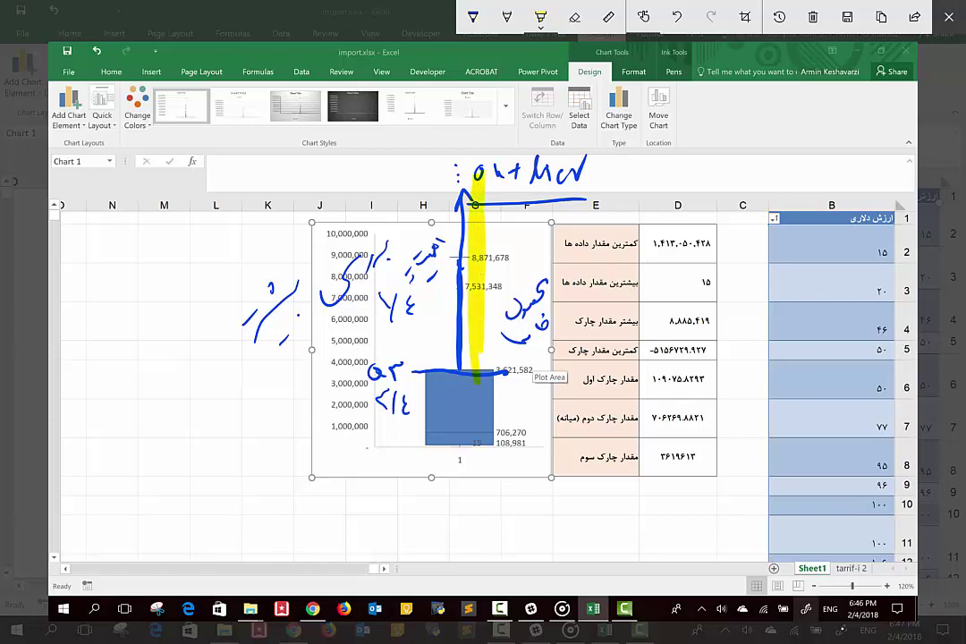
Shade the box of the plot with orange highlighter.
{"action": "left_click", "coordinate": [540, 16]}
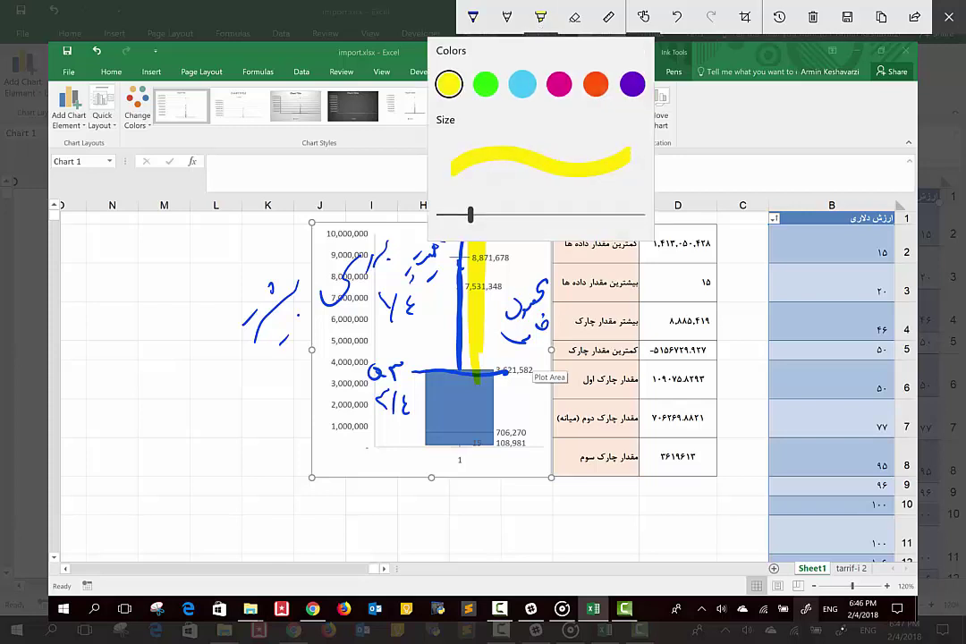
{"action": "left_click", "coordinate": [593, 86]}
{"action": "mouse_move", "coordinate": [442, 444]}
{"action": "left_mouse_down"}
{"action": "mouse_move", "coordinate": [517, 398]}
{"action": "mouse_move", "coordinate": [528, 420]}
{"action": "mouse_move", "coordinate": [429, 376]}
{"action": "mouse_move", "coordinate": [535, 407]}
{"action": "left_mouse_up"}
{"action": "left_click_drag", "start_coordinate": [443, 376], "coordinate": [402, 442]}
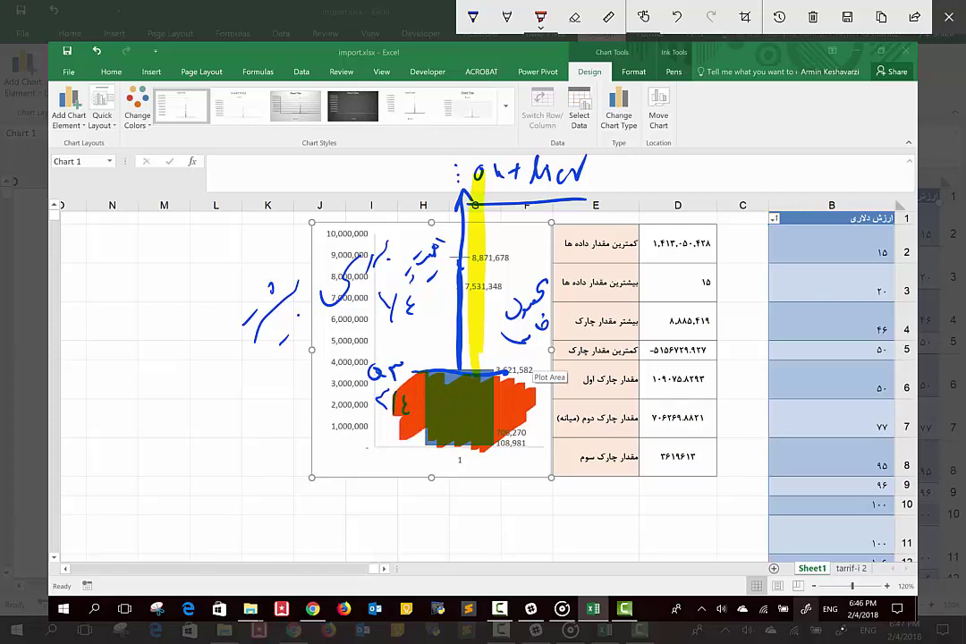
{"action": "left_click_drag", "start_coordinate": [398, 370], "coordinate": [510, 369]}
{"action": "left_click_drag", "start_coordinate": [509, 376], "coordinate": [543, 434]}
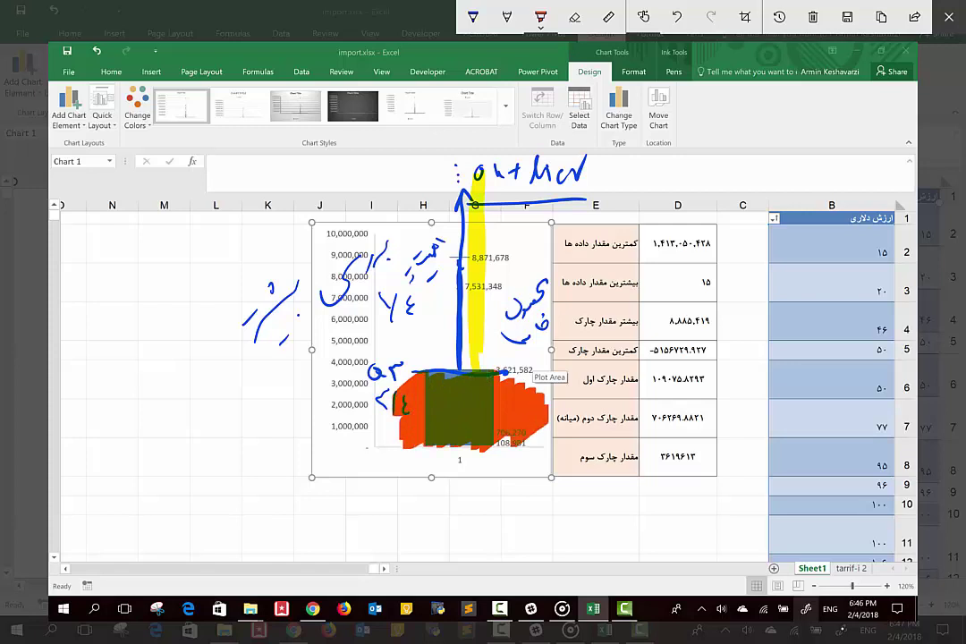
{"action": "left_click_drag", "start_coordinate": [407, 374], "coordinate": [390, 403]}
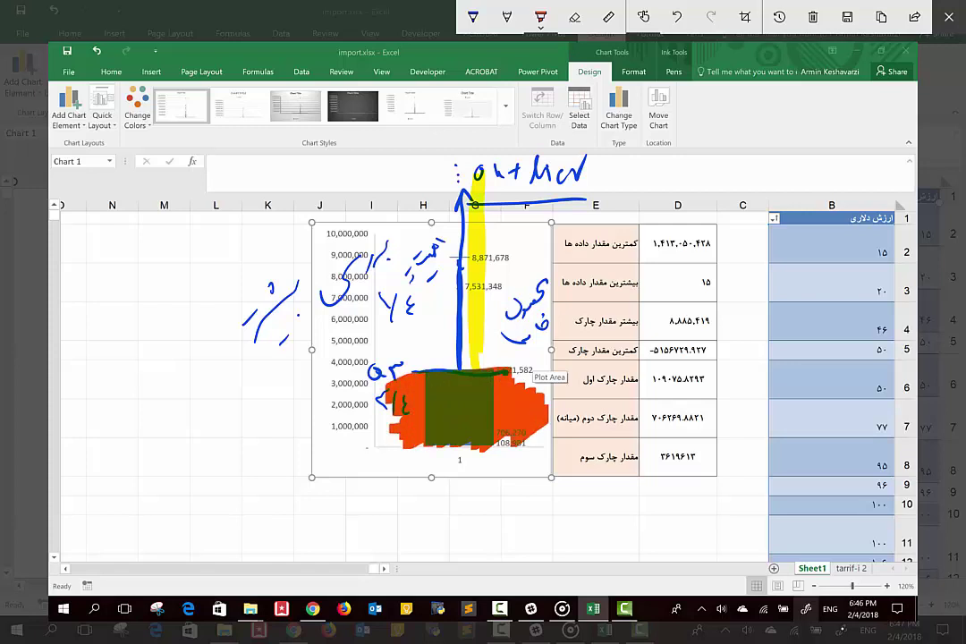
Switch back to the ballpoint pen and choose black ink.
{"action": "left_click", "coordinate": [473, 18]}
{"action": "left_click", "coordinate": [473, 18]}
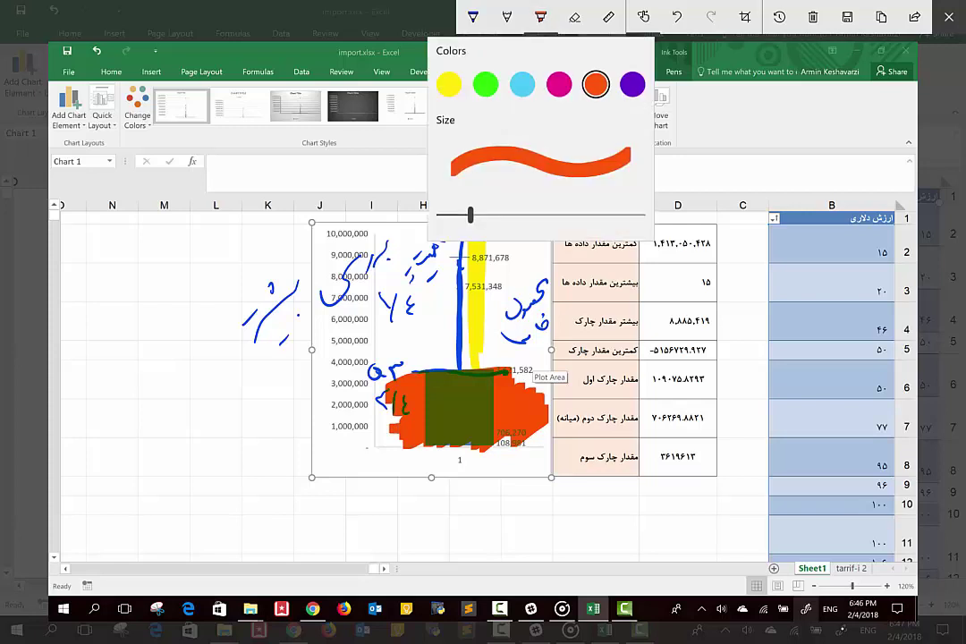
{"action": "left_click", "coordinate": [473, 18]}
{"action": "left_click", "coordinate": [473, 17]}
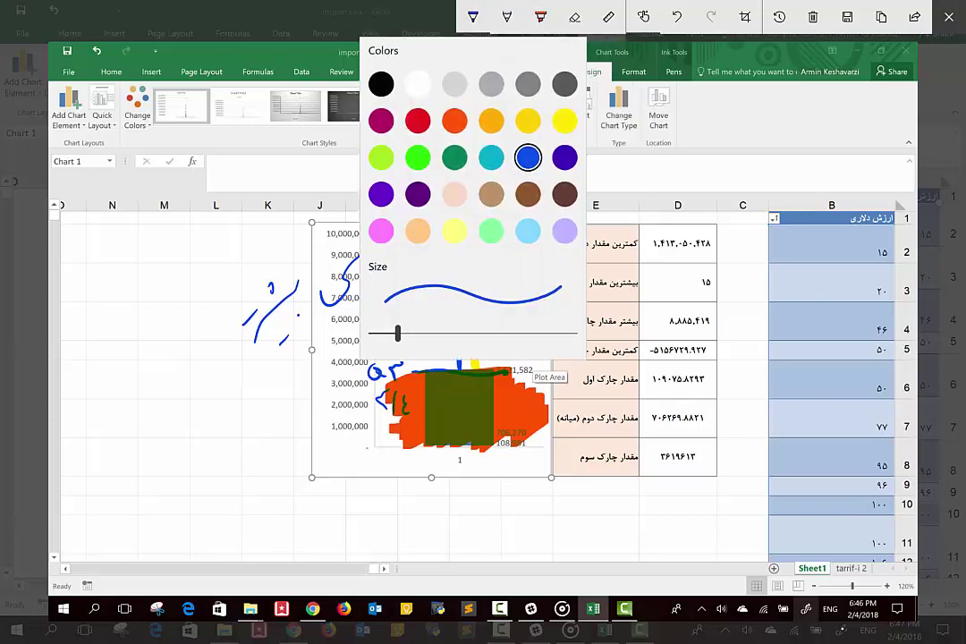
{"action": "left_click", "coordinate": [473, 18]}
Draw a black arrow from the box and write a note below the chart.
{"action": "mouse_move", "coordinate": [367, 382]}
{"action": "left_mouse_down"}
{"action": "mouse_move", "coordinate": [162, 463]}
{"action": "mouse_move", "coordinate": [228, 517]}
{"action": "left_mouse_up"}
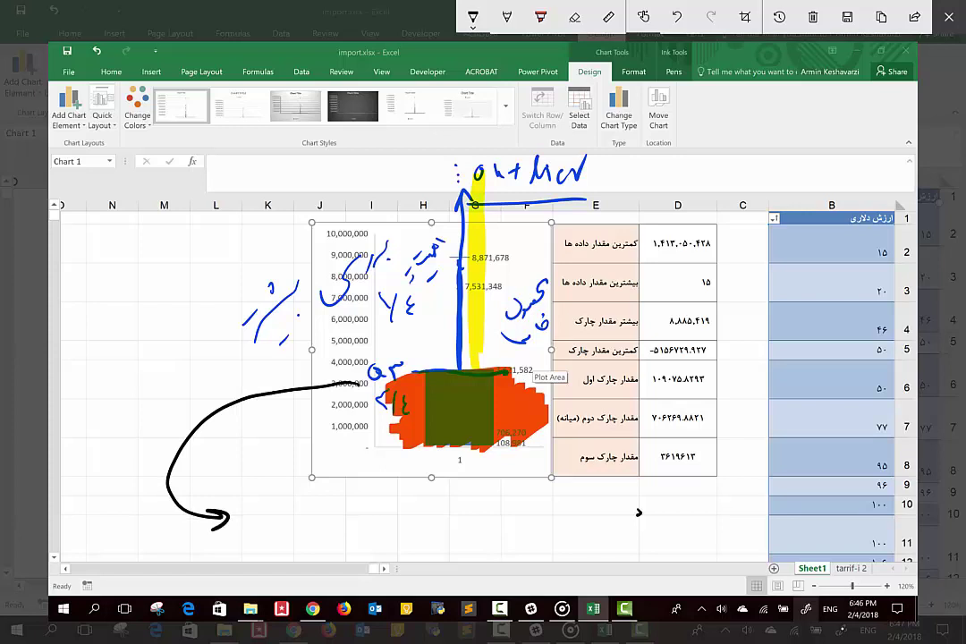
{"action": "left_click_drag", "start_coordinate": [638, 506], "coordinate": [630, 517]}
{"action": "mouse_move", "coordinate": [625, 502]}
{"action": "left_mouse_down"}
{"action": "mouse_move", "coordinate": [625, 517]}
{"action": "mouse_move", "coordinate": [609, 517]}
{"action": "left_mouse_up"}
{"action": "left_click_drag", "start_coordinate": [599, 507], "coordinate": [583, 509]}
{"action": "mouse_move", "coordinate": [570, 502]}
{"action": "left_mouse_down"}
{"action": "mouse_move", "coordinate": [571, 517]}
{"action": "mouse_move", "coordinate": [428, 528]}
{"action": "mouse_move", "coordinate": [374, 501]}
{"action": "mouse_move", "coordinate": [397, 512]}
{"action": "mouse_move", "coordinate": [345, 526]}
{"action": "left_mouse_up"}
{"action": "mouse_move", "coordinate": [335, 494]}
{"action": "left_mouse_down"}
{"action": "mouse_move", "coordinate": [333, 512]}
{"action": "mouse_move", "coordinate": [277, 519]}
{"action": "left_mouse_up"}
{"action": "mouse_move", "coordinate": [271, 499]}
{"action": "left_mouse_down"}
{"action": "mouse_move", "coordinate": [269, 519]}
{"action": "mouse_move", "coordinate": [215, 522]}
{"action": "left_mouse_up"}
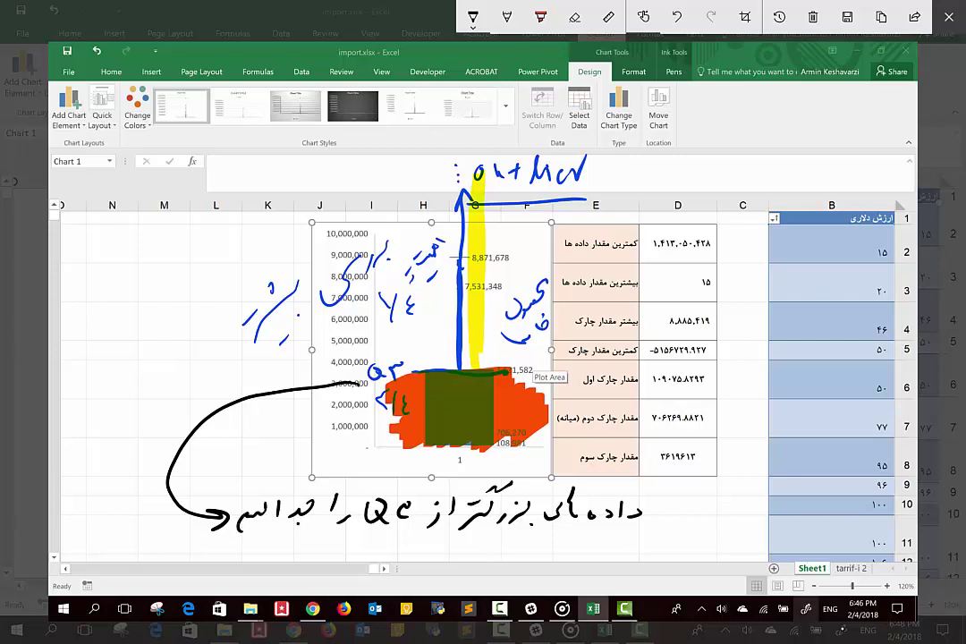
{"action": "left_click_drag", "start_coordinate": [300, 466], "coordinate": [262, 497]}
Write a boxed xi > Q3, add arrows and a note toward cells B5–B7, then exit Screen Sketch.
{"action": "mouse_move", "coordinate": [682, 506]}
{"action": "left_mouse_down"}
{"action": "mouse_move", "coordinate": [659, 509]}
{"action": "mouse_move", "coordinate": [660, 518]}
{"action": "mouse_move", "coordinate": [716, 503]}
{"action": "mouse_move", "coordinate": [709, 517]}
{"action": "mouse_move", "coordinate": [751, 518]}
{"action": "left_mouse_up"}
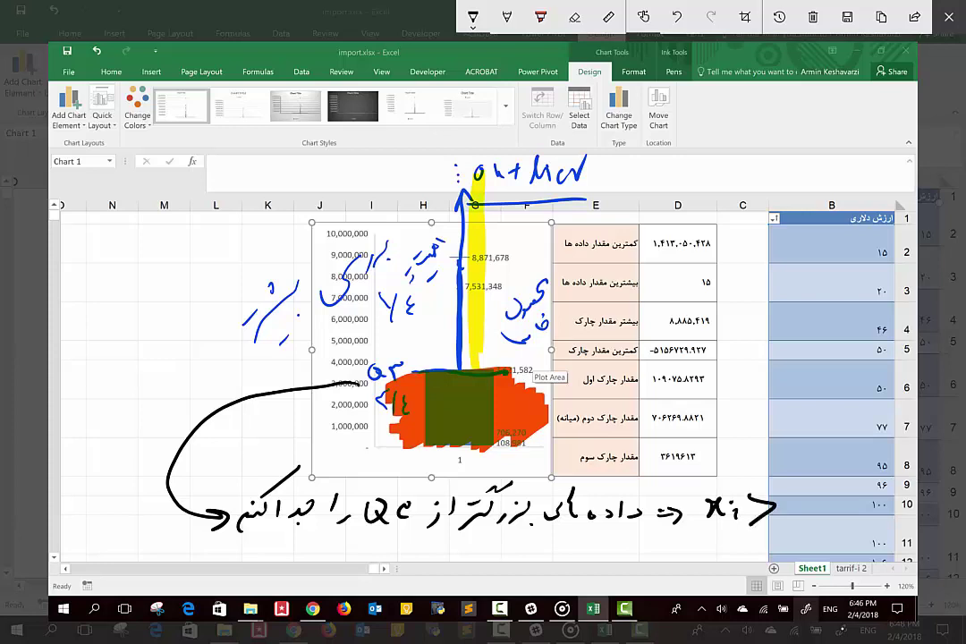
{"action": "mouse_move", "coordinate": [809, 493]}
{"action": "left_mouse_down"}
{"action": "mouse_move", "coordinate": [816, 519]}
{"action": "mouse_move", "coordinate": [845, 498]}
{"action": "left_mouse_up"}
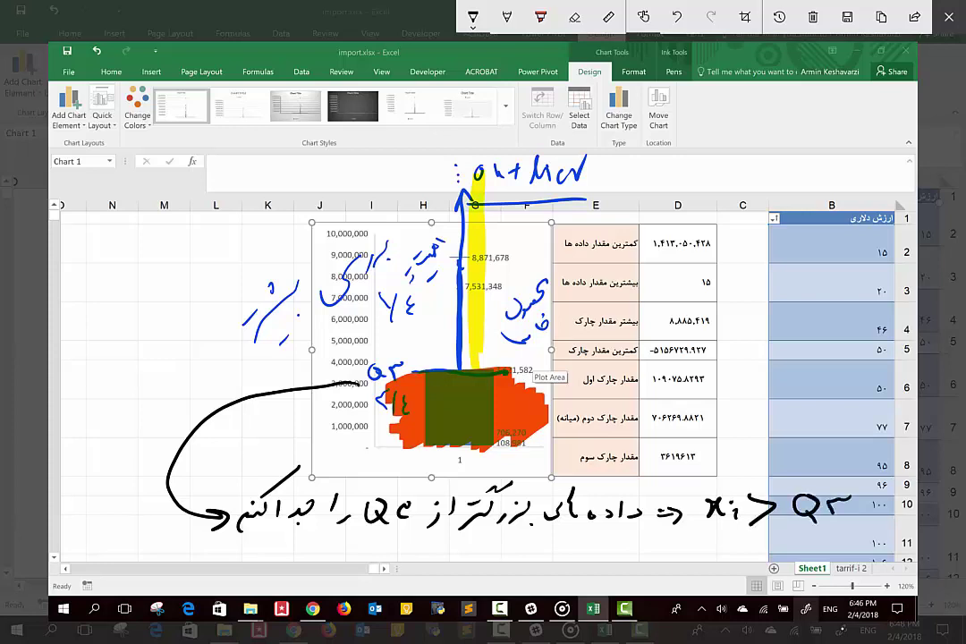
{"action": "mouse_move", "coordinate": [682, 473]}
{"action": "left_mouse_down"}
{"action": "mouse_move", "coordinate": [858, 541]}
{"action": "mouse_move", "coordinate": [700, 461]}
{"action": "left_mouse_up"}
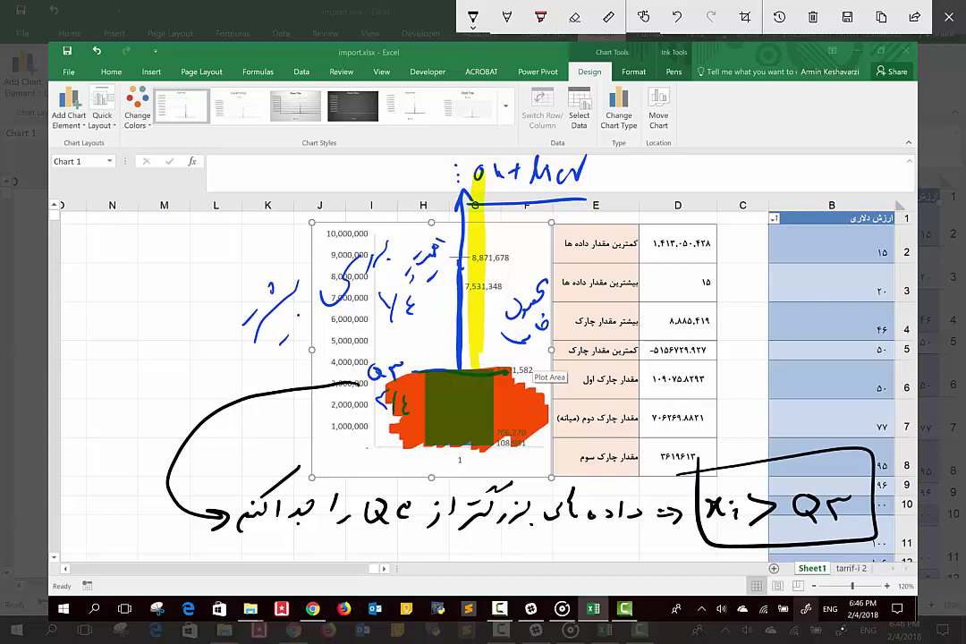
{"action": "left_click_drag", "start_coordinate": [815, 446], "coordinate": [821, 405]}
{"action": "mouse_move", "coordinate": [850, 315]}
{"action": "left_mouse_down"}
{"action": "mouse_move", "coordinate": [844, 342]}
{"action": "mouse_move", "coordinate": [860, 328]}
{"action": "mouse_move", "coordinate": [751, 399]}
{"action": "left_mouse_up"}
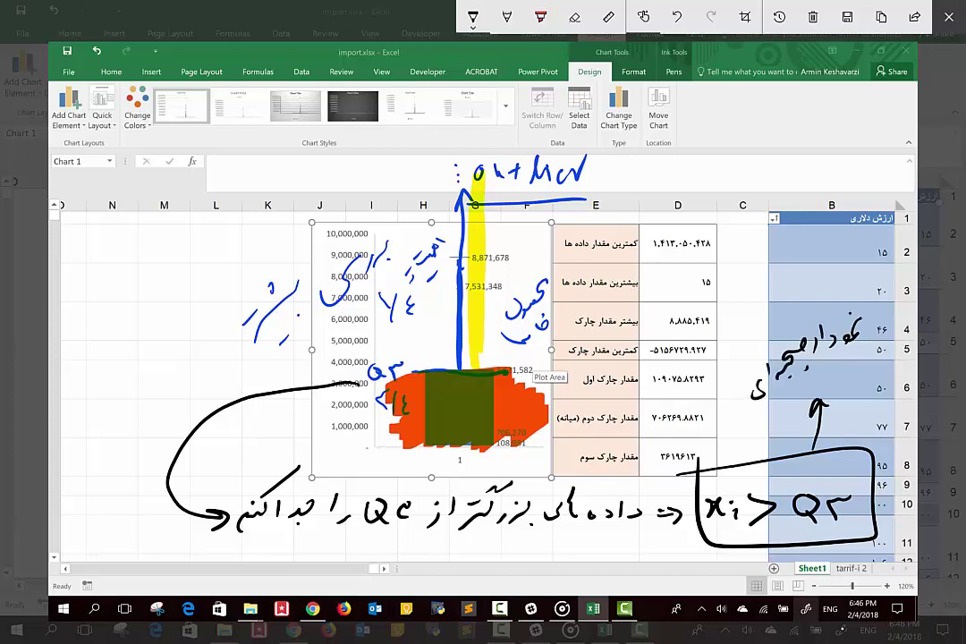
{"action": "mouse_move", "coordinate": [856, 359]}
{"action": "left_mouse_down"}
{"action": "mouse_move", "coordinate": [841, 383]}
{"action": "mouse_move", "coordinate": [785, 416]}
{"action": "left_mouse_up"}
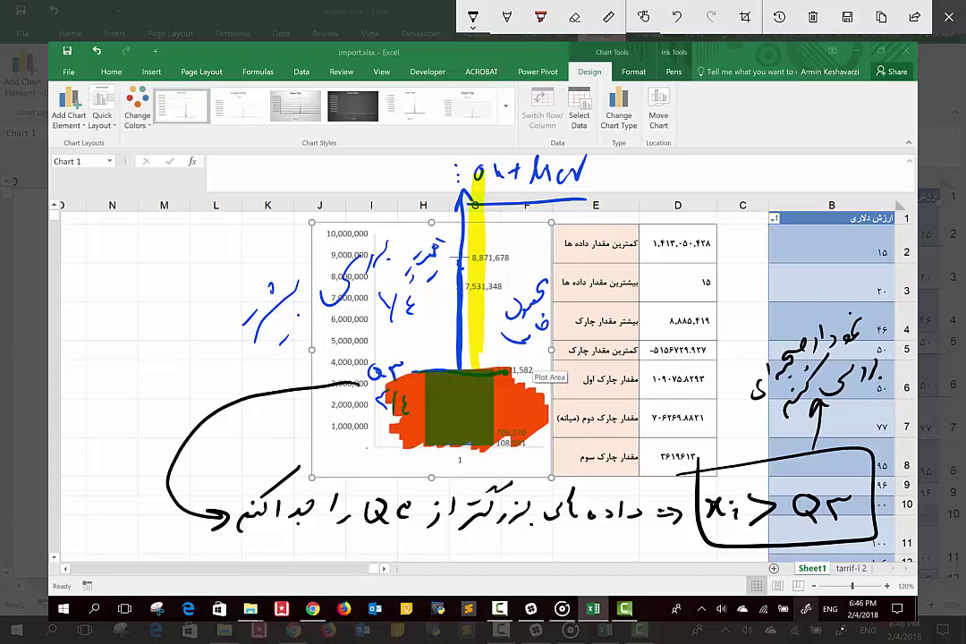
{"action": "key", "text": "Escape"}
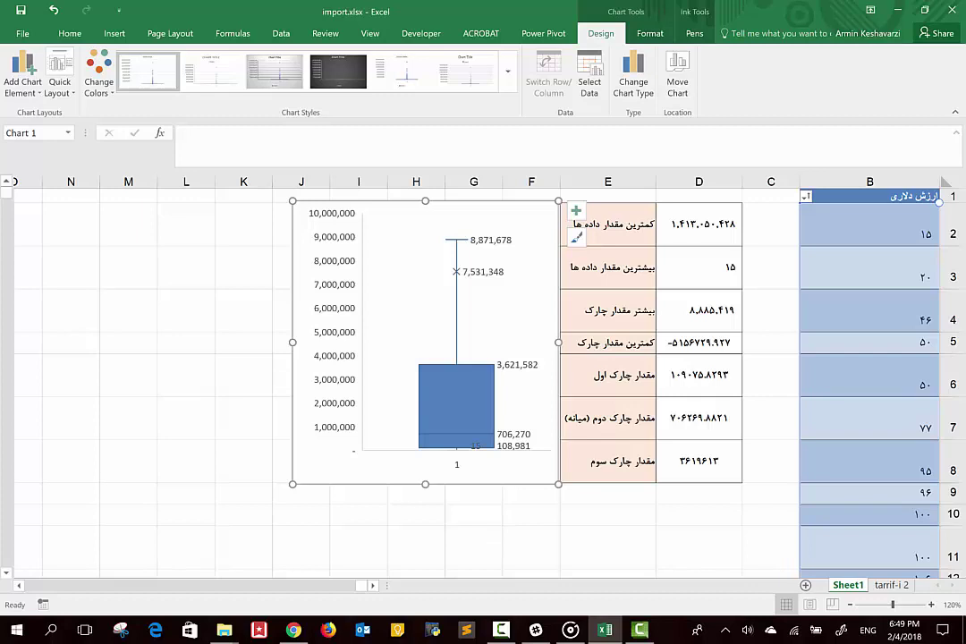
{"action": "left_click", "coordinate": [713, 274]}
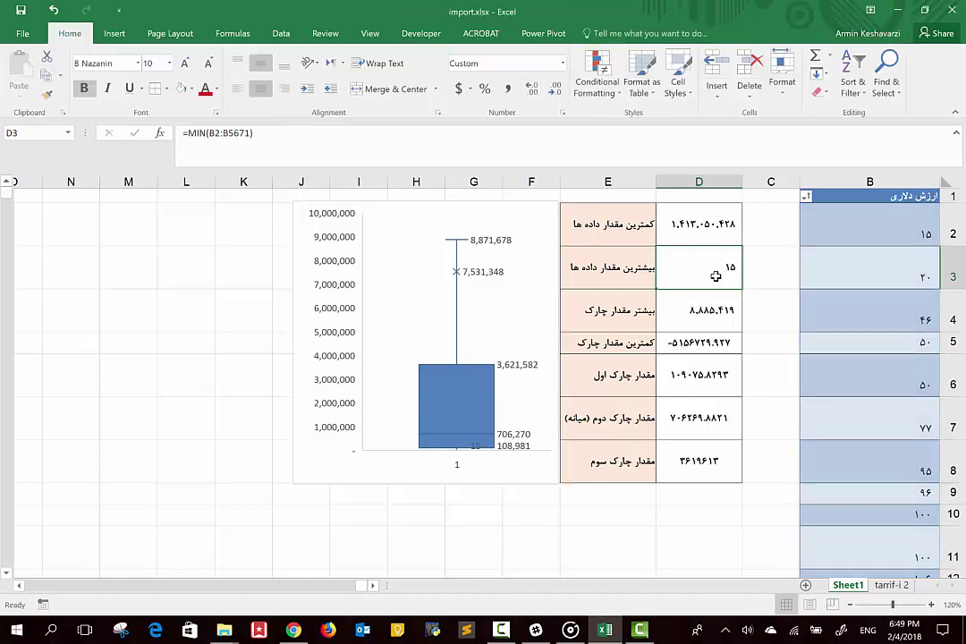
{"action": "left_click", "coordinate": [494, 205]}
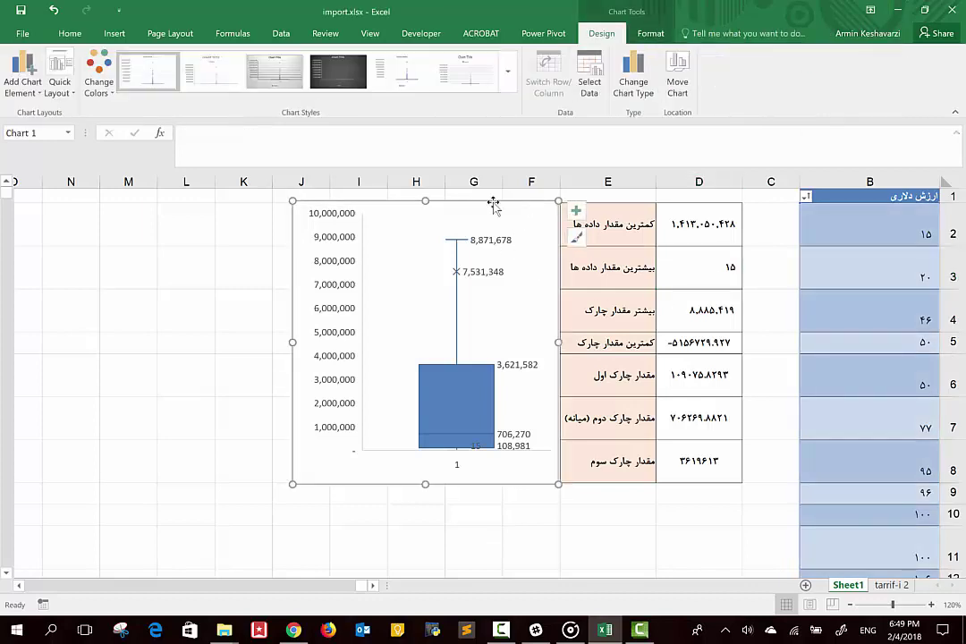
{"action": "left_click_drag", "start_coordinate": [425, 202], "coordinate": [424, 203]}
{"action": "left_click", "coordinate": [780, 233]}
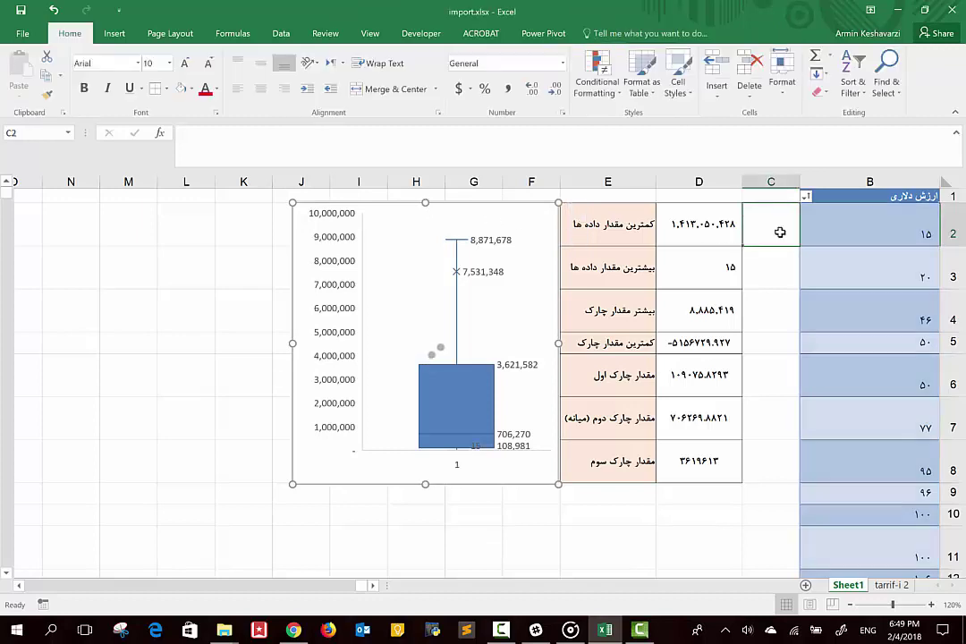